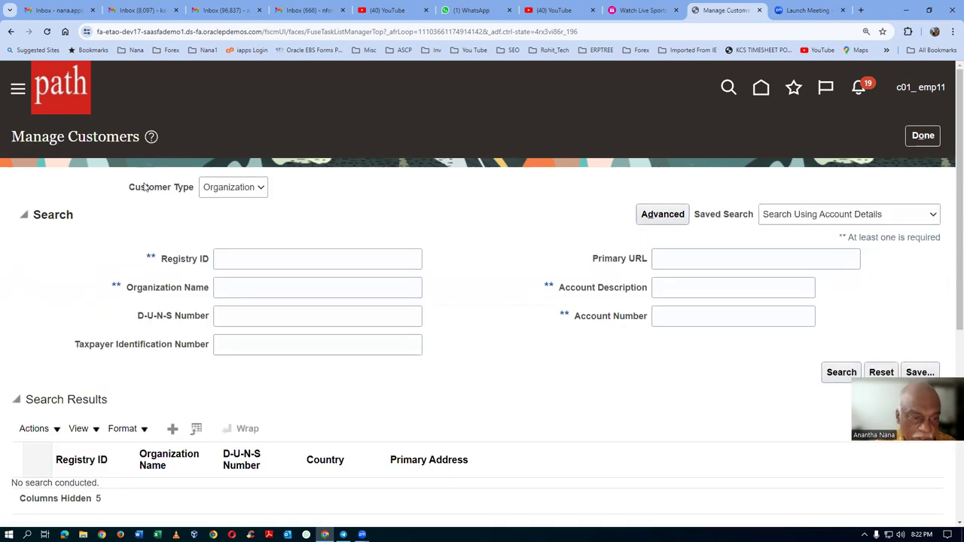
Search organization customers by the name c01 and select c01_cust_1 in the results
left_click(226, 286)
type("c01")
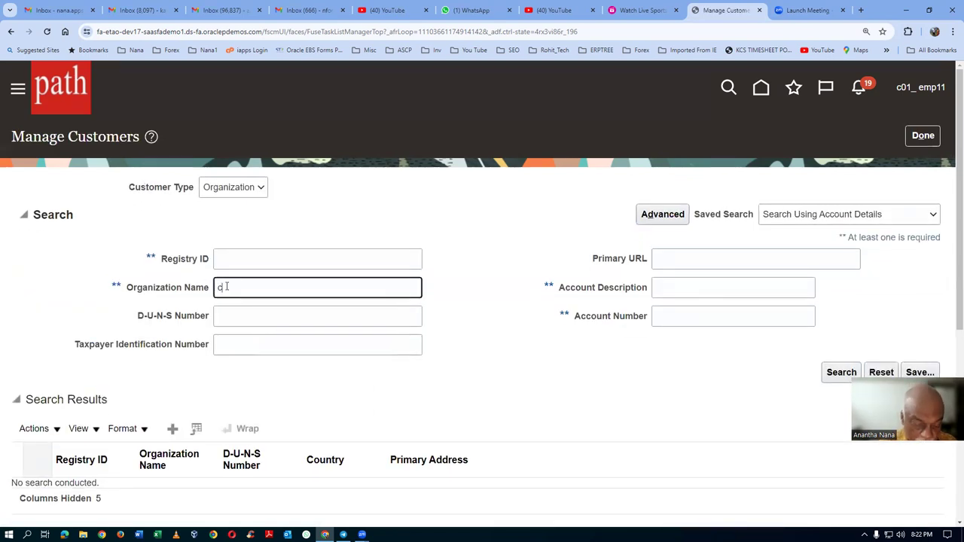
left_click(844, 370)
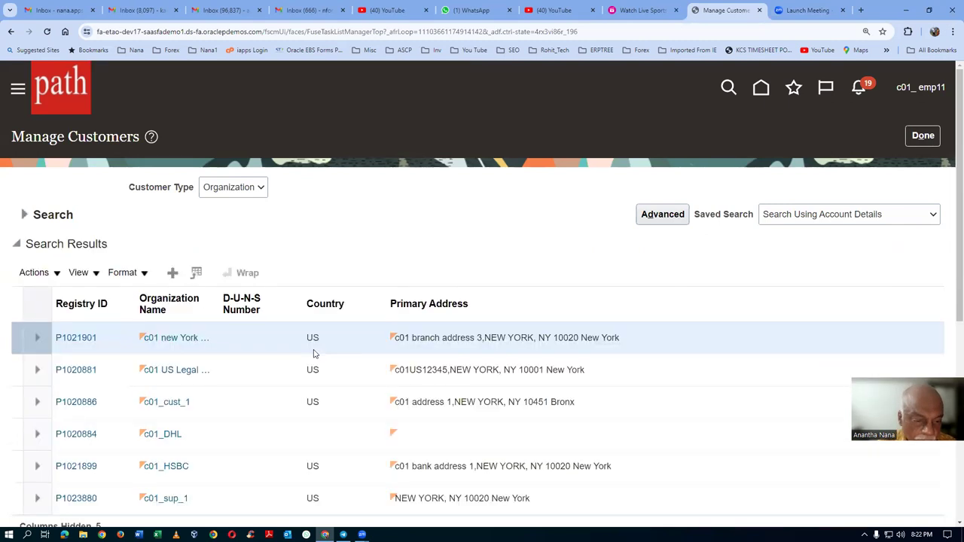
scroll(314, 355, "down", 2)
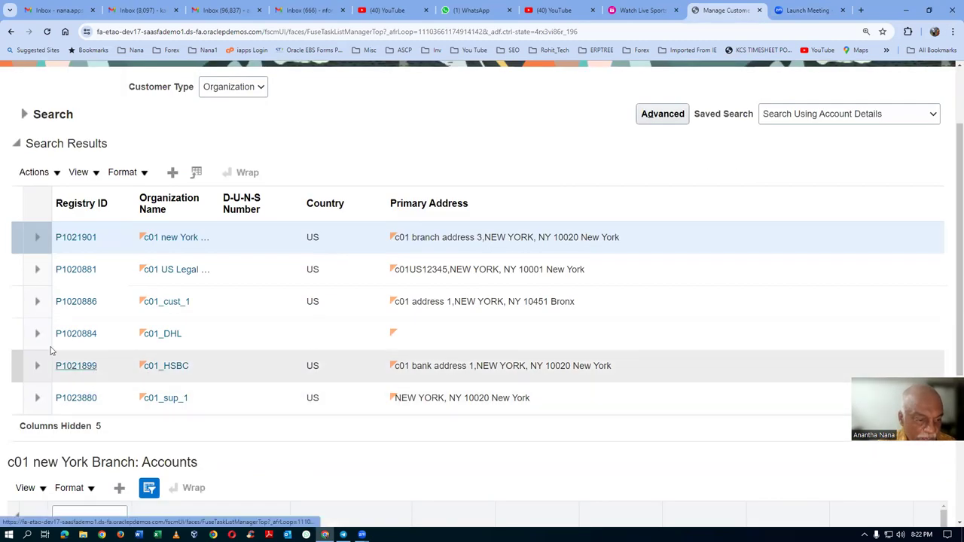
left_click(14, 301)
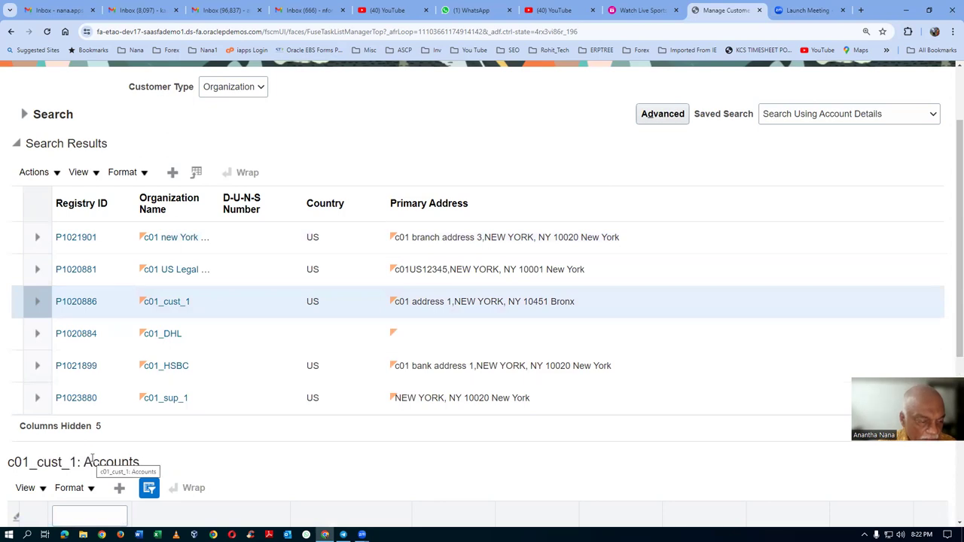
Open the account belonging to c01_cust_1 for editing
scroll(93, 457, "down", 2)
scroll(91, 439, "down", 2)
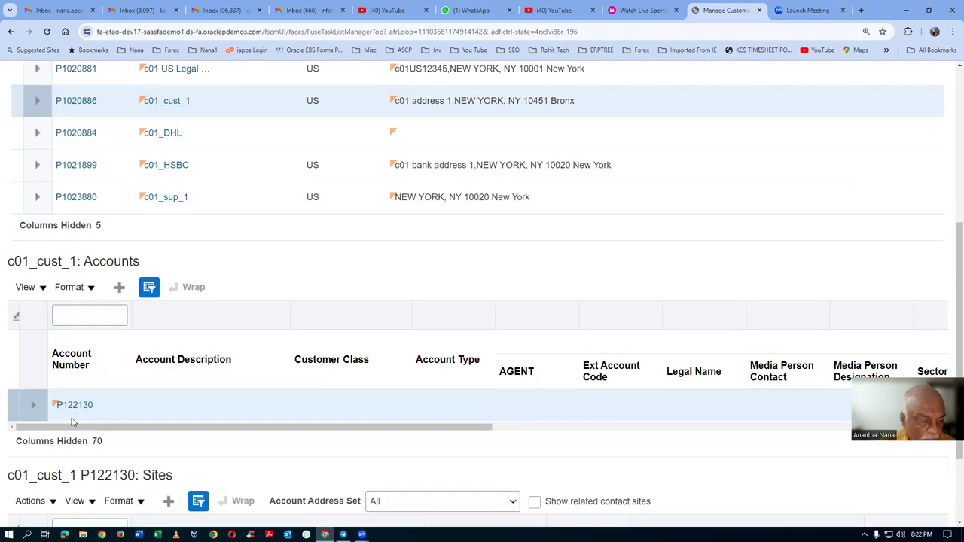
scroll(79, 418, "down", 2)
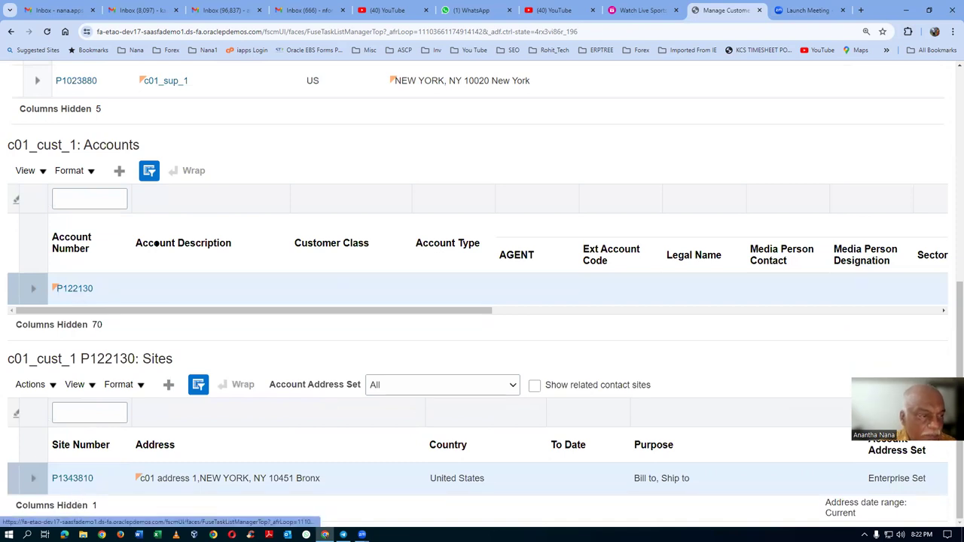
scroll(158, 245, "up", 1)
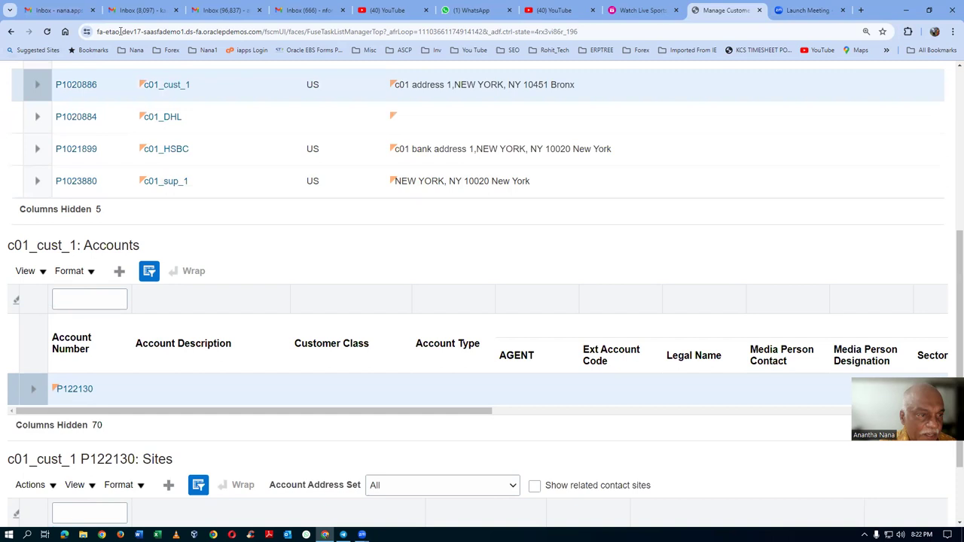
left_click(77, 392)
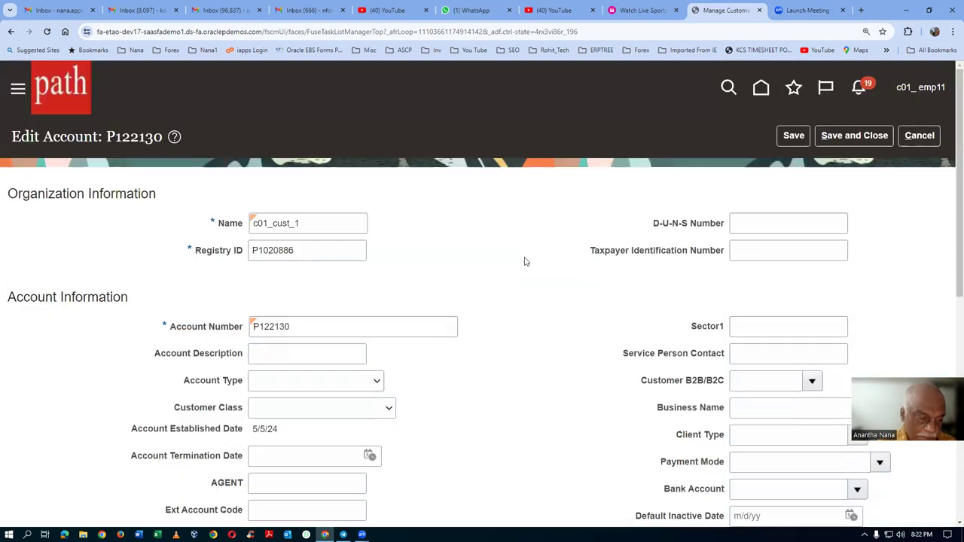
Start correcting the DEFAULT record in the account's profile history
scroll(526, 261, "down", 5)
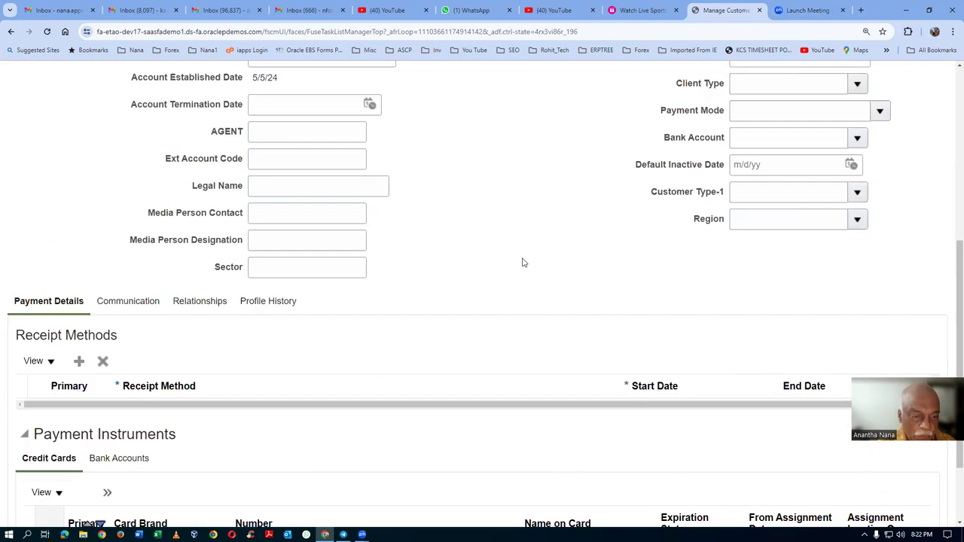
left_click(269, 306)
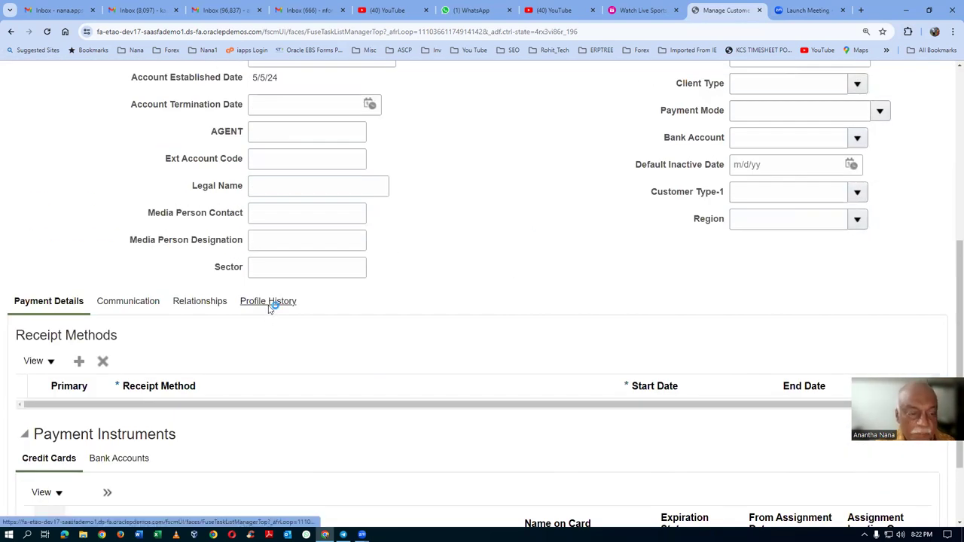
left_click(39, 361)
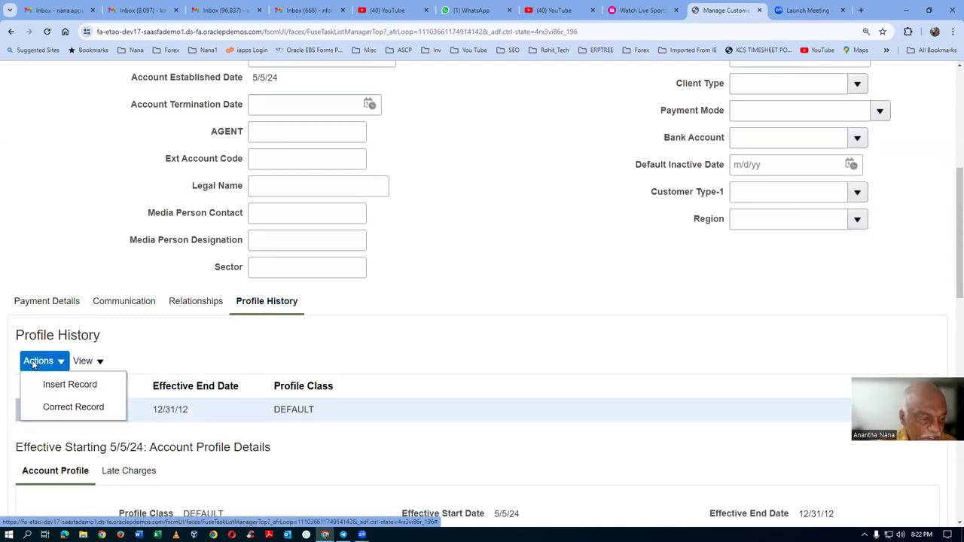
left_click(46, 408)
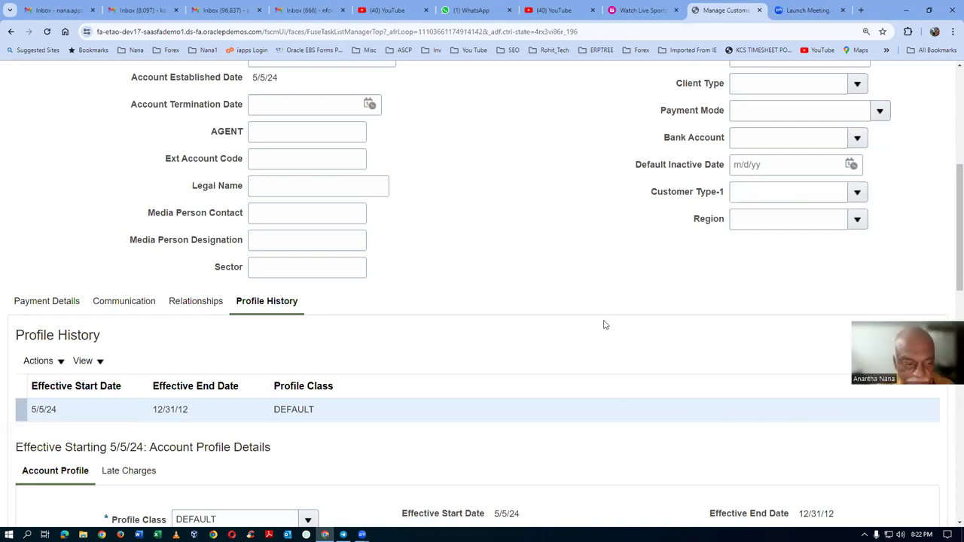
Include the account in credit checking in the profile's Credit and Collections settings
scroll(605, 324, "down", 3)
scroll(604, 324, "down", 1)
scroll(605, 324, "up", 1)
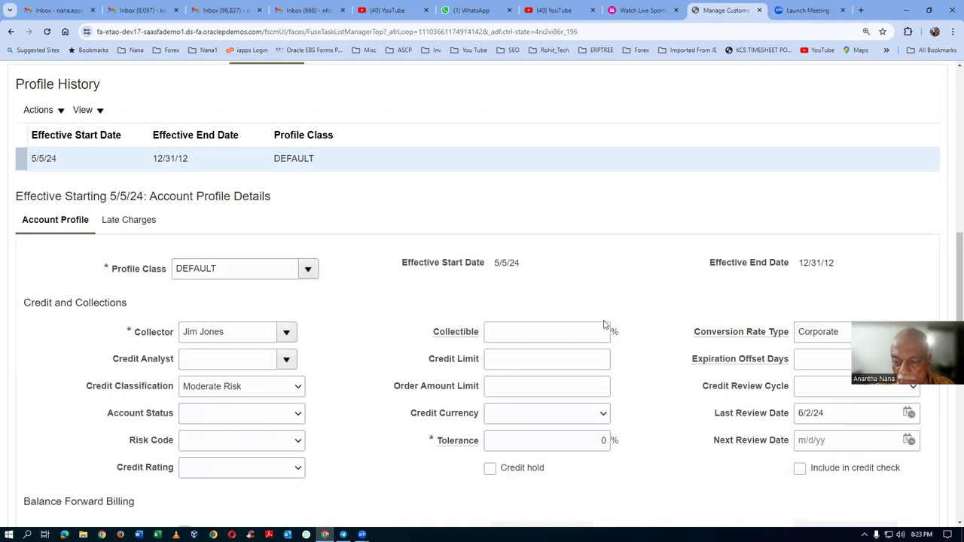
left_click(800, 470)
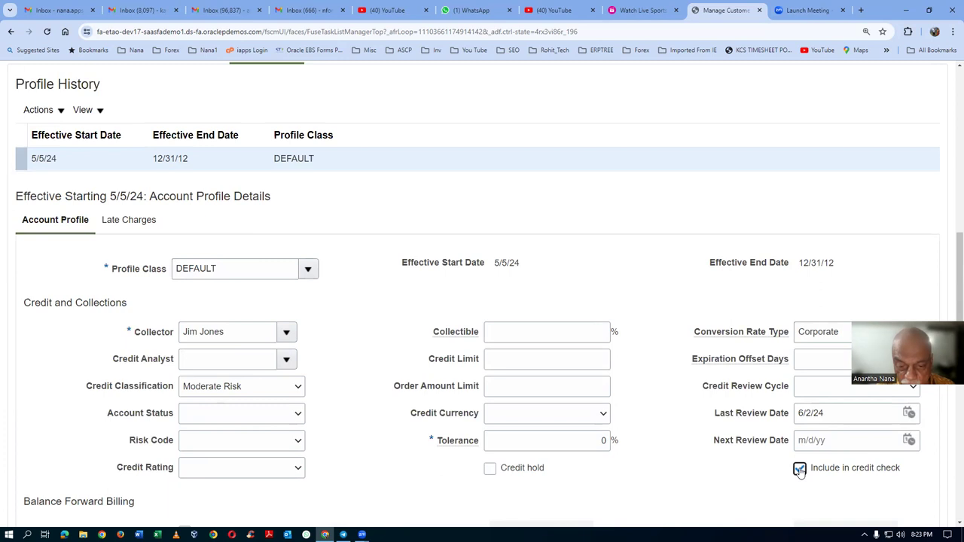
Set the account profile's order amount limit to 100 and its credit limit to 1000
left_click(498, 391)
type("100")
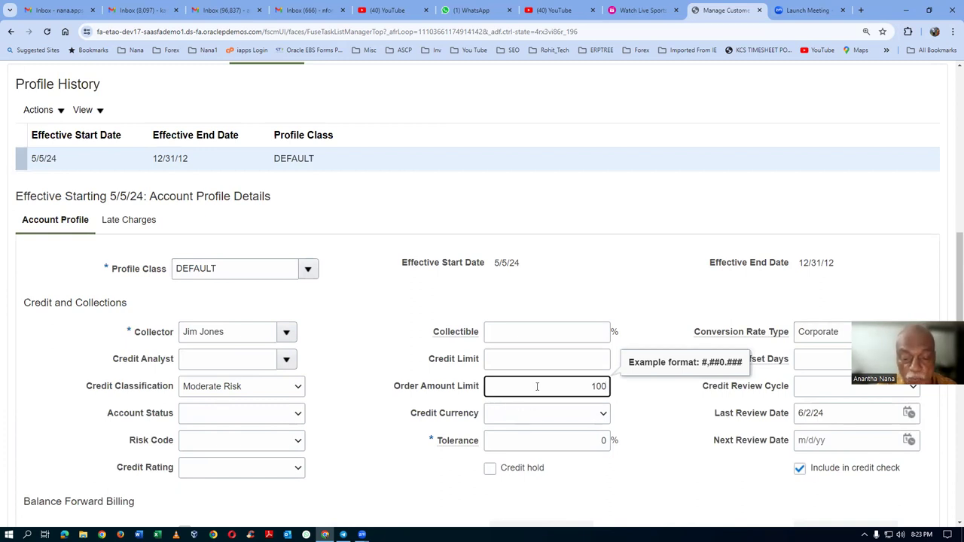
left_click(532, 359)
type("1000")
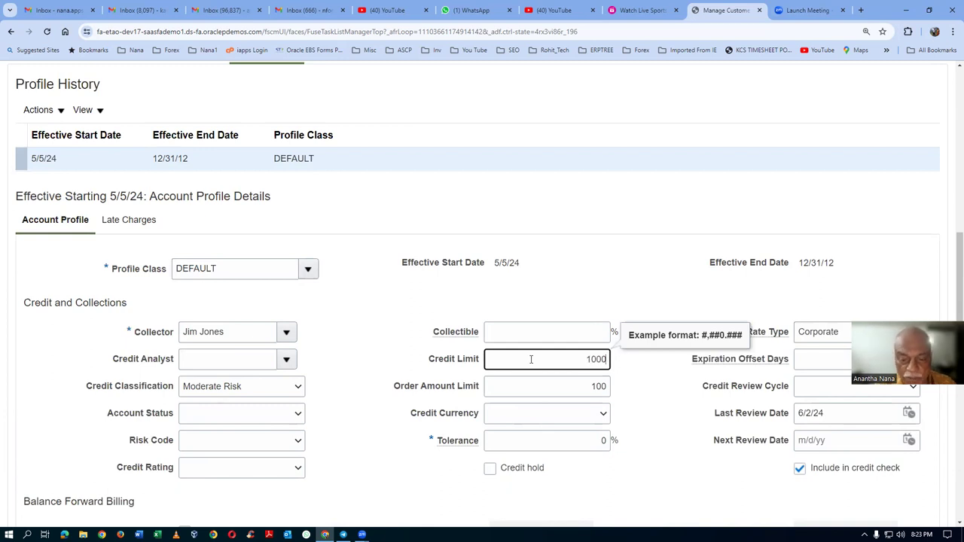
left_click_drag(531, 359, 630, 366)
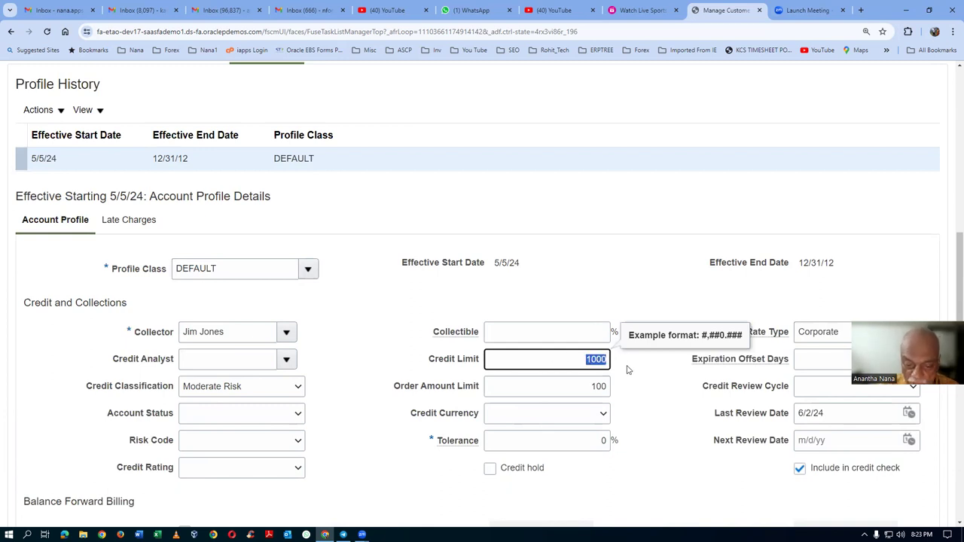
left_click(605, 387)
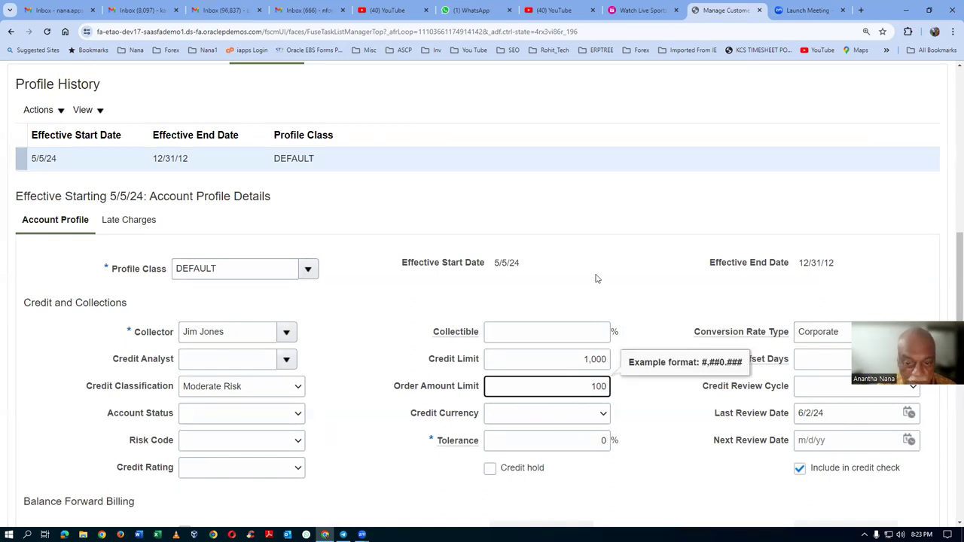
left_click(569, 360)
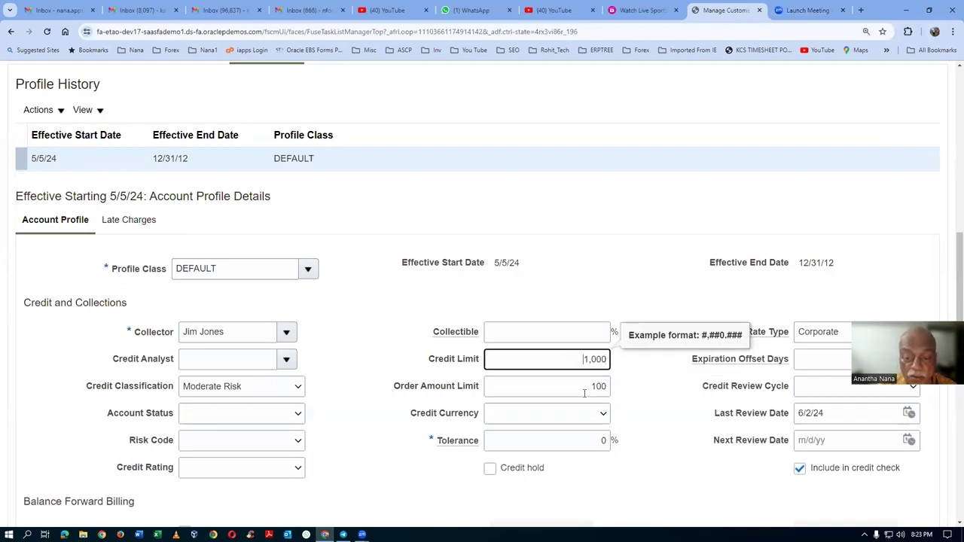
left_click(584, 386)
Save the account changes and return to the Manage Customers page
scroll(689, 254, "up", 3)
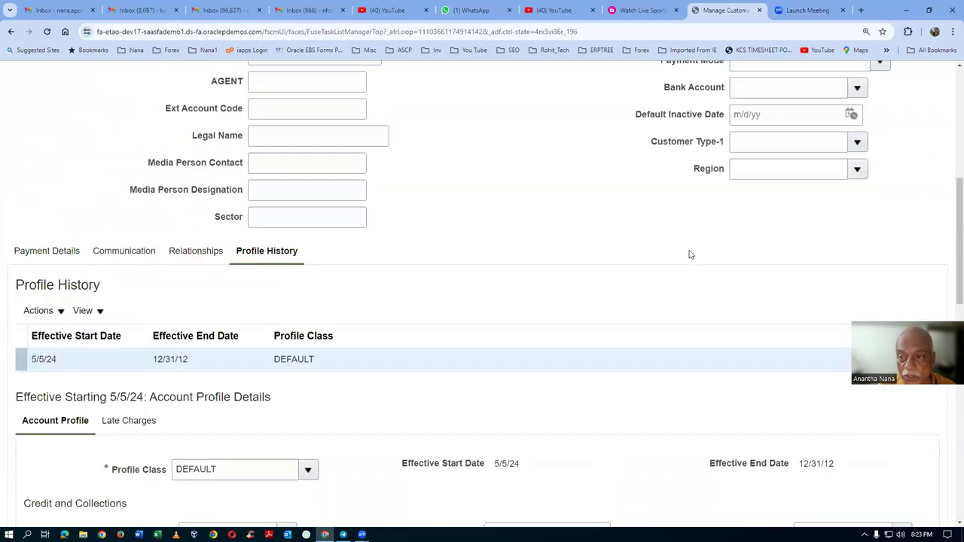
scroll(688, 254, "up", 6)
left_click(876, 134)
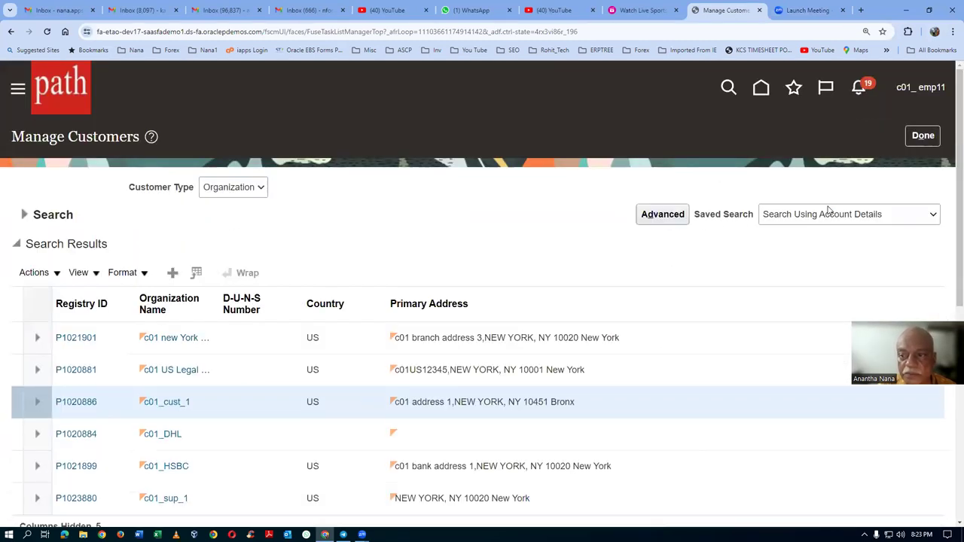
Duplicate the browser tab and go to the favorite Manage Orders in the copy to create a new order
right_click(741, 17)
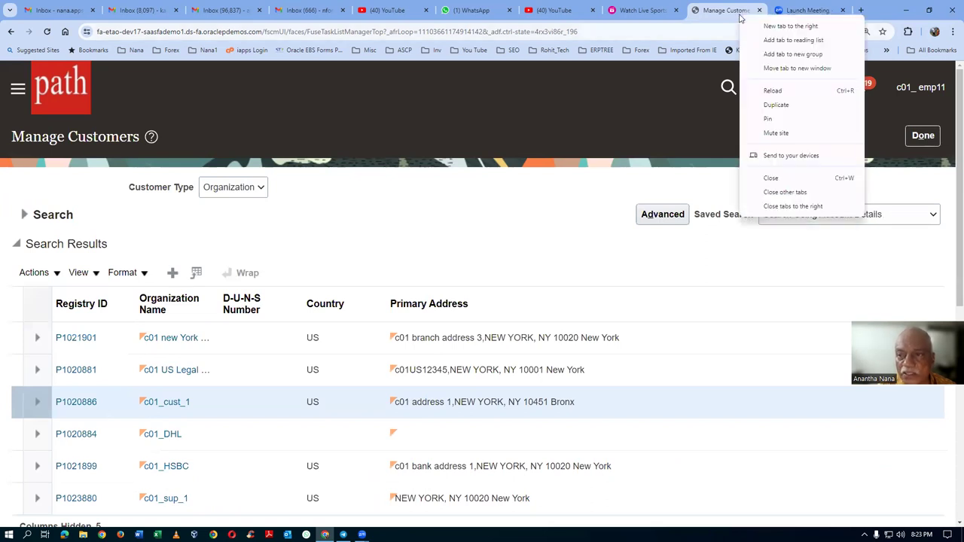
left_click(771, 105)
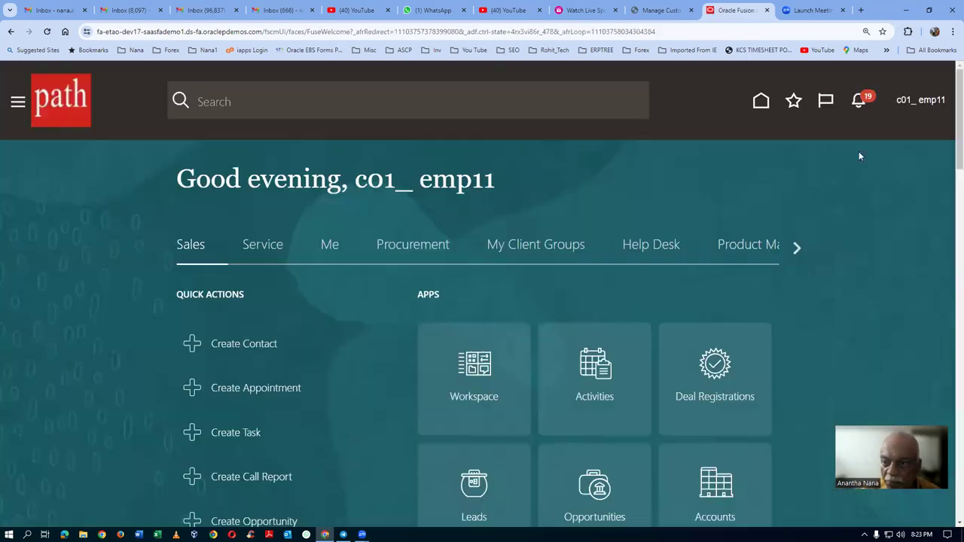
left_click(792, 102)
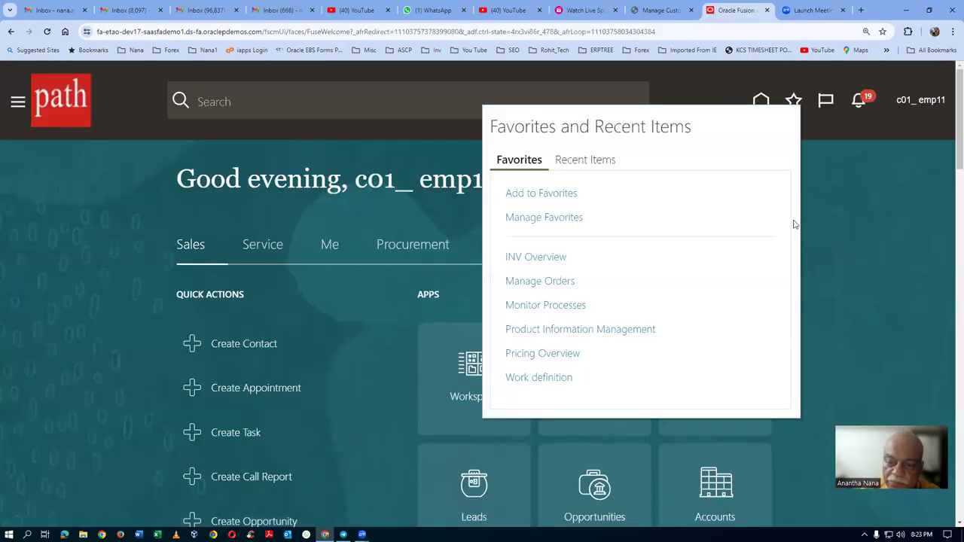
left_click(561, 281)
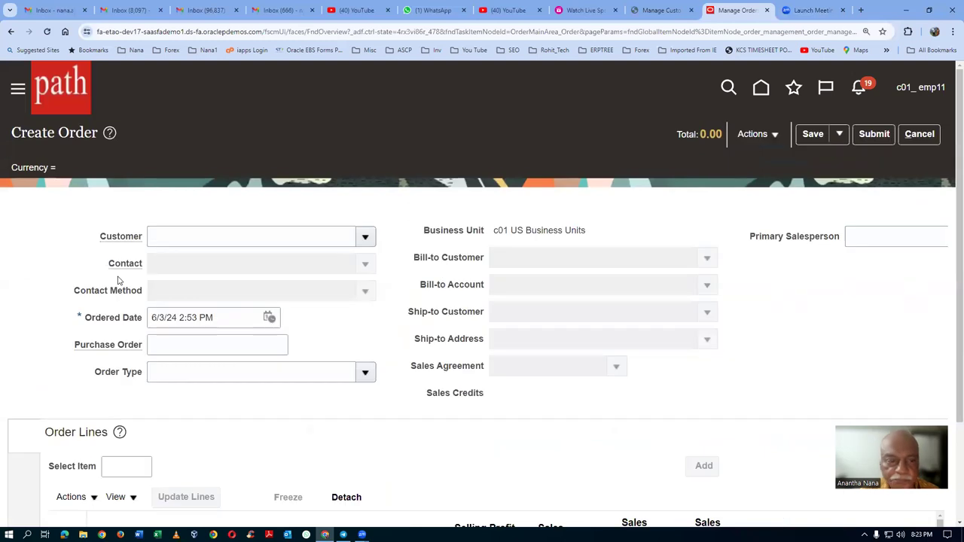
Set c01_cust_1 as the customer of the new order
left_click(176, 234)
type("c01_cust_1")
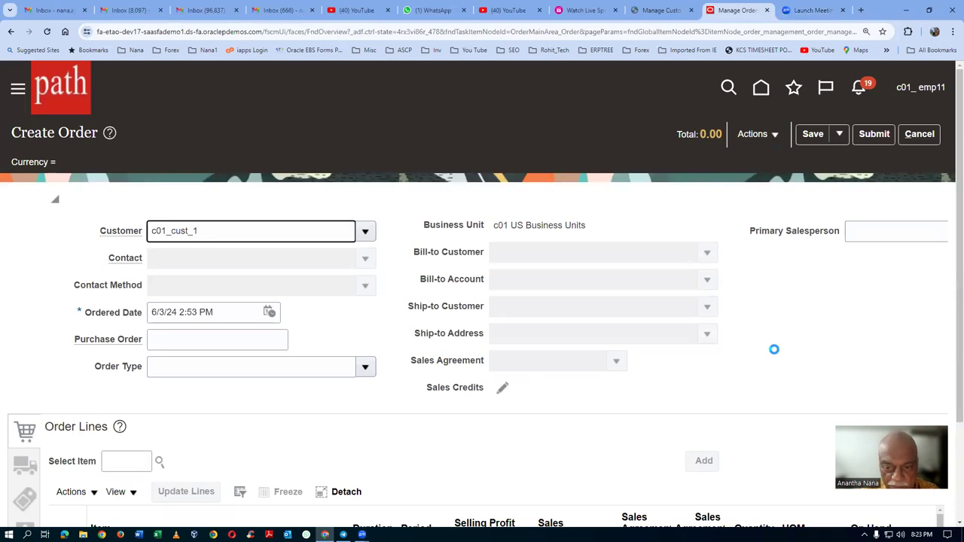
scroll(774, 349, "down", 1)
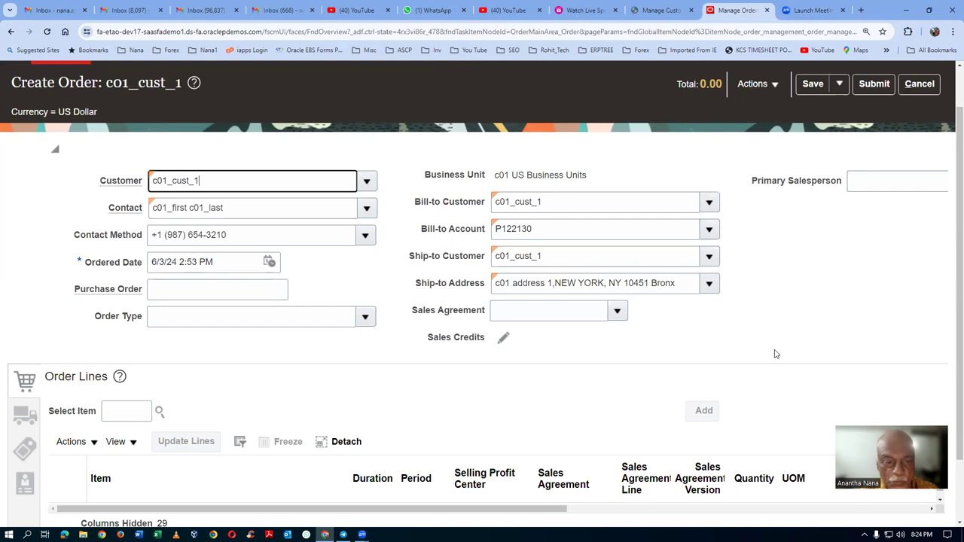
Add an order line for item c0102_lot_control with a quantity of 150 Ea
left_click(126, 411)
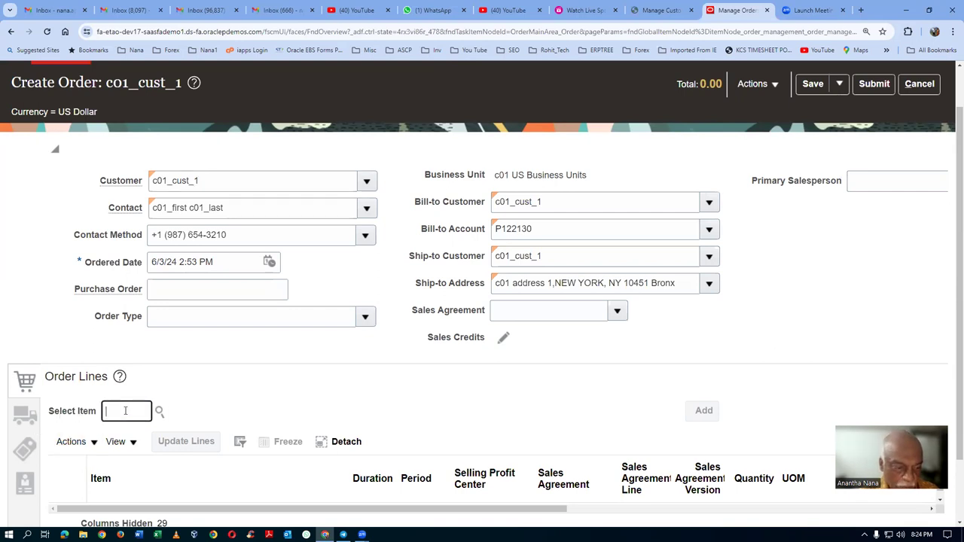
type("c0102")
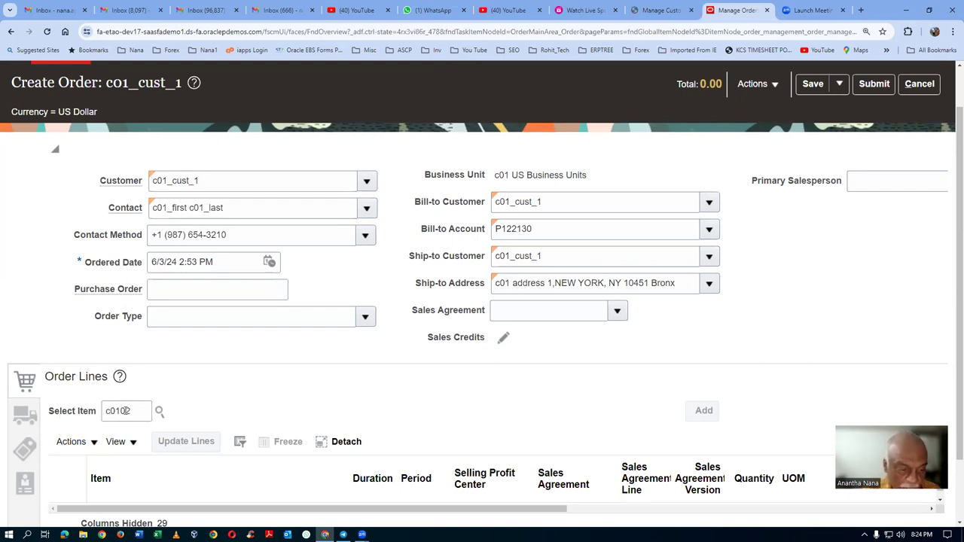
left_click(702, 413)
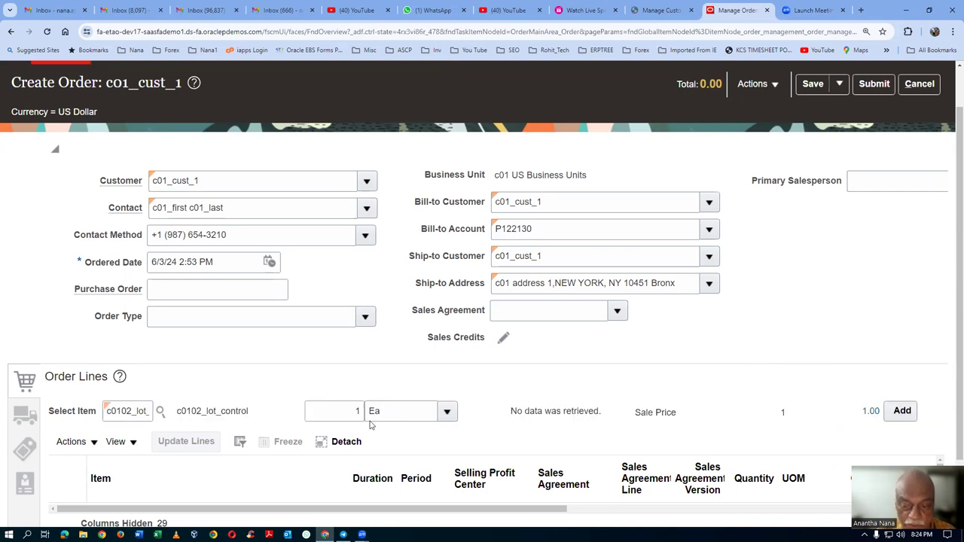
double_click(326, 417)
type("150")
key("Tab")
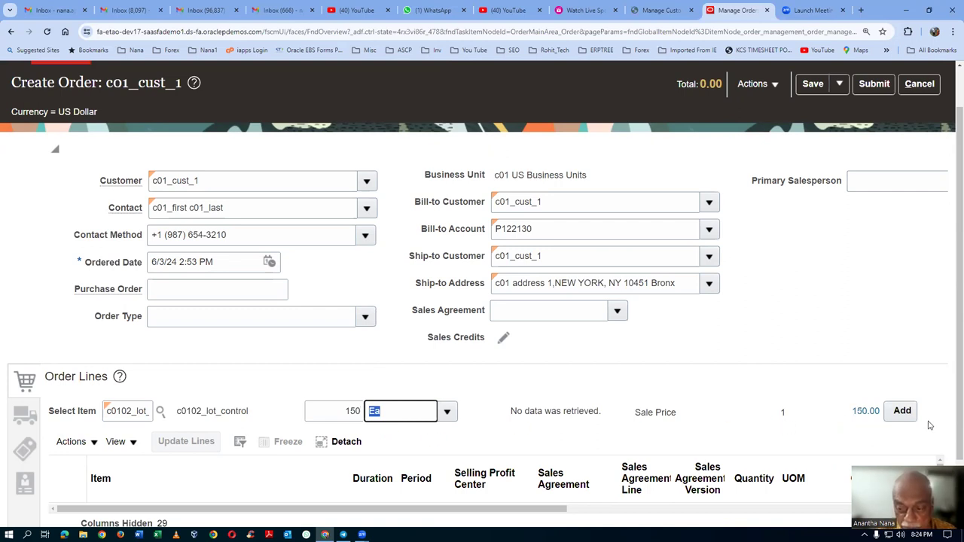
left_click(903, 411)
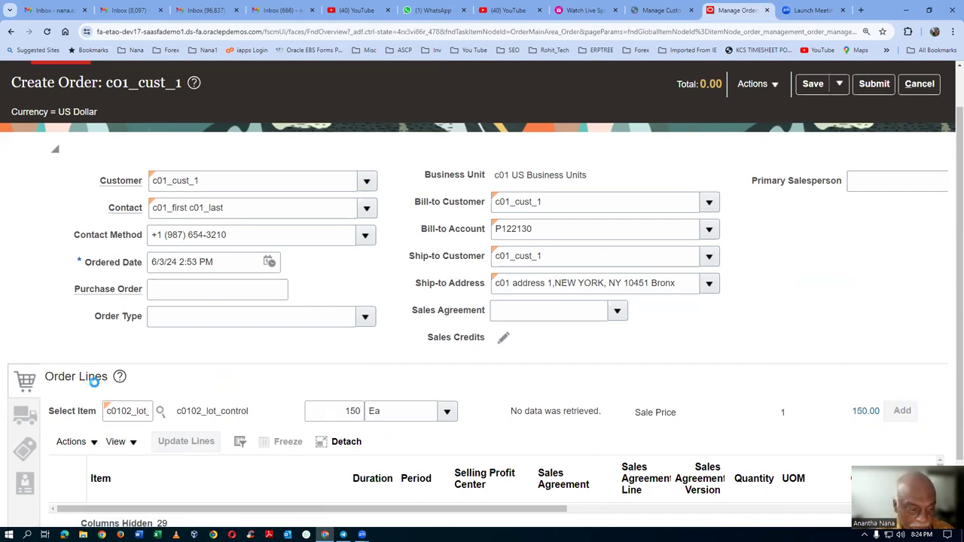
Set the warehouse in the order's supply shipment details to C011 - c01 child 1
left_click(19, 416)
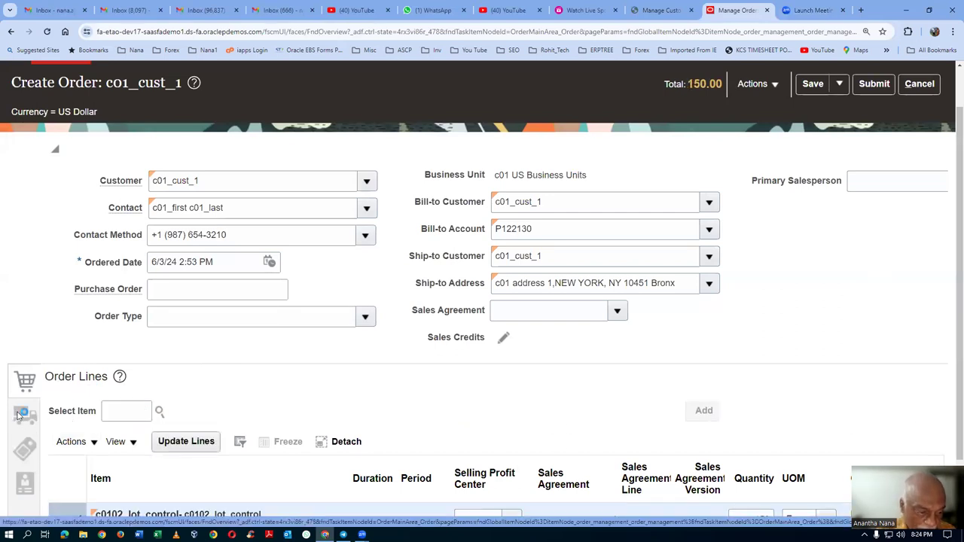
left_click(173, 420)
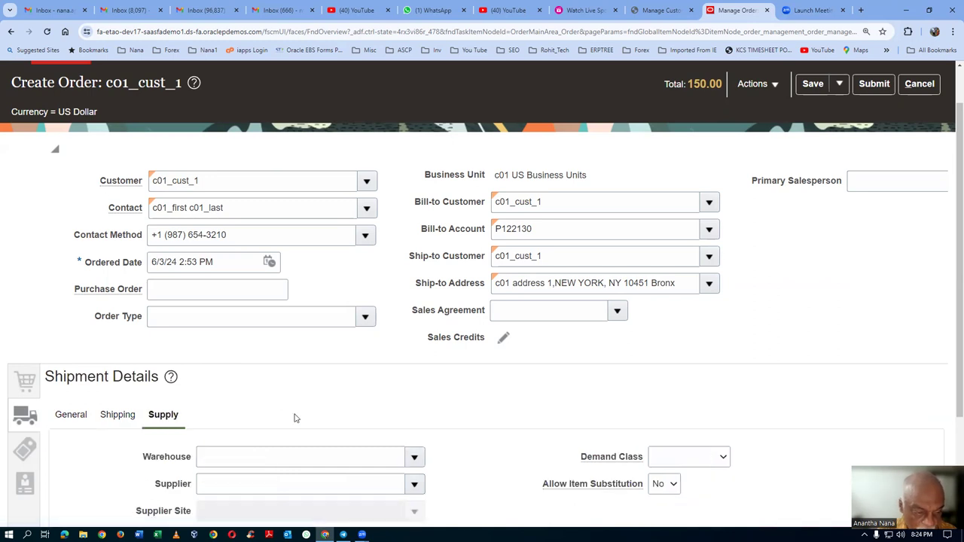
left_click(282, 461)
type("c01")
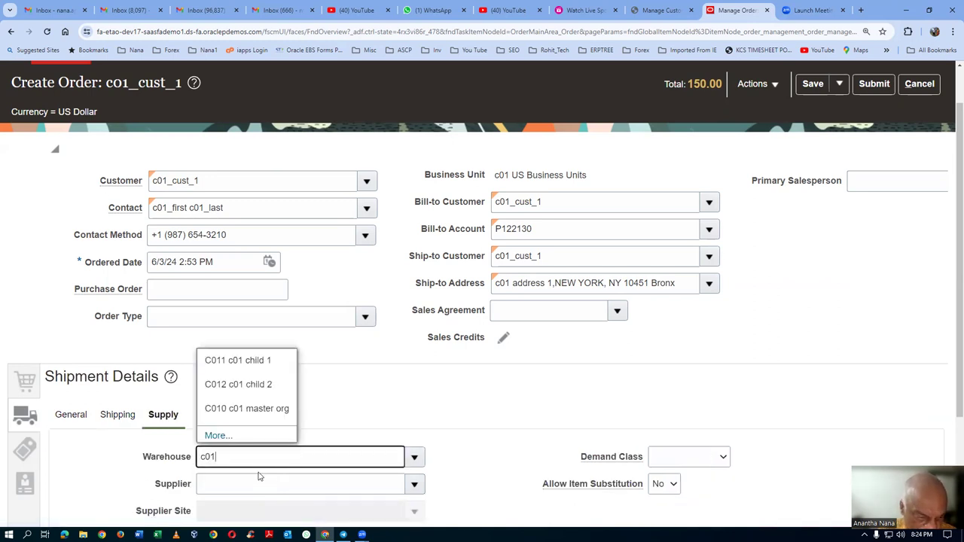
left_click(255, 367)
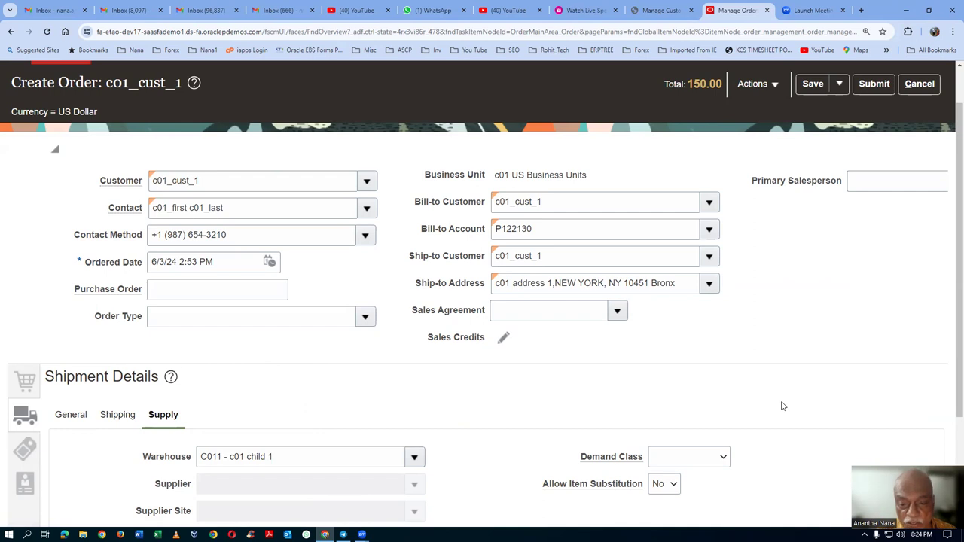
Submit the order for c01_cust_1
left_click(874, 83)
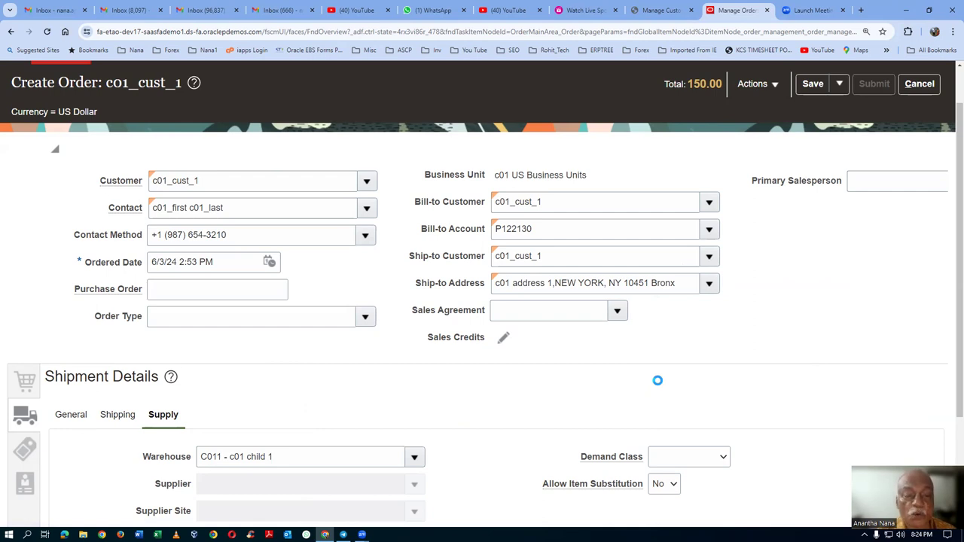
scroll(651, 377, "up", 1)
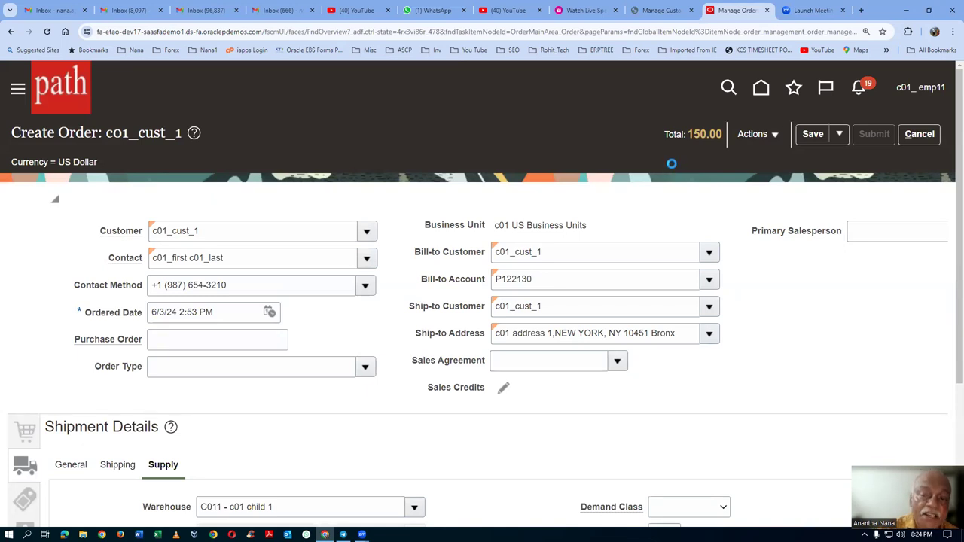
key("Return")
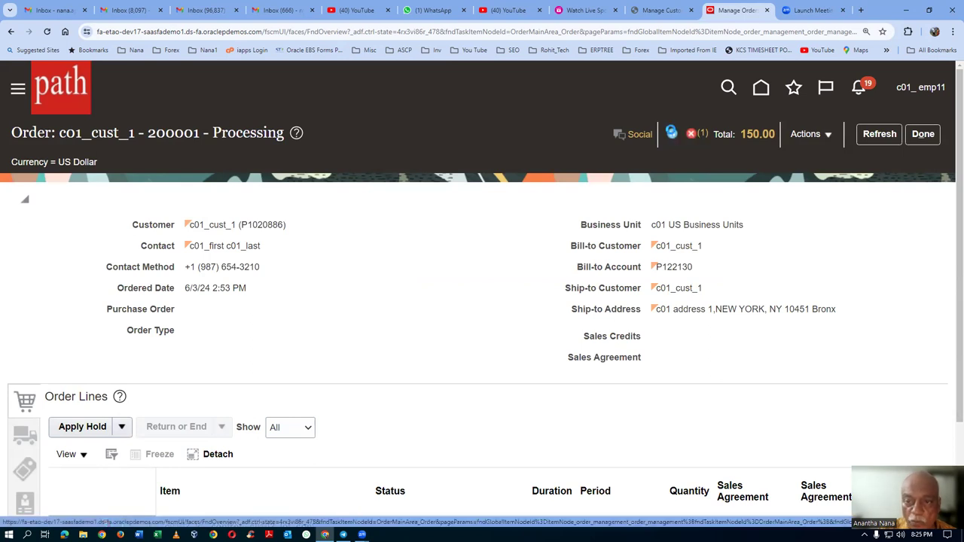
Examine the submitted order's hold details and its credit verification error message
left_click(672, 134)
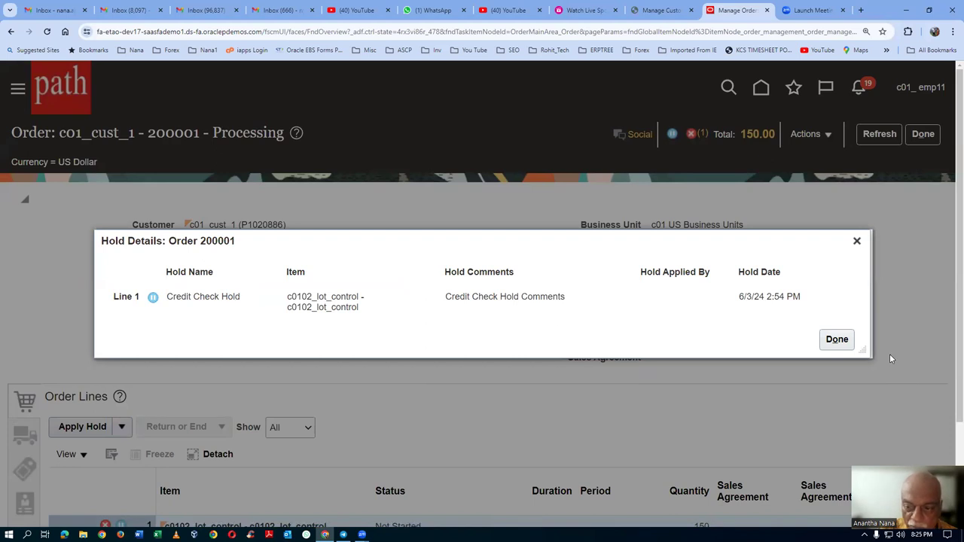
left_click(837, 339)
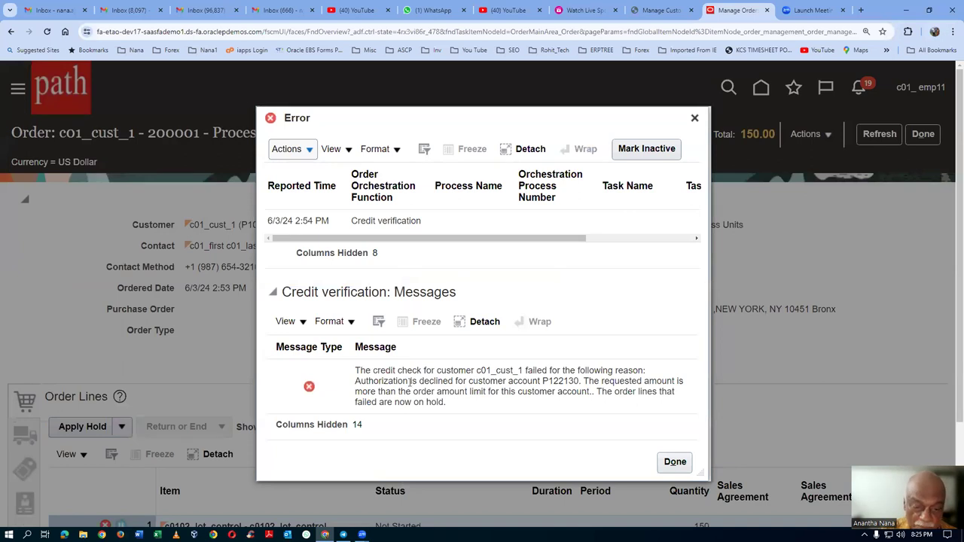
left_click_drag(400, 370, 459, 405)
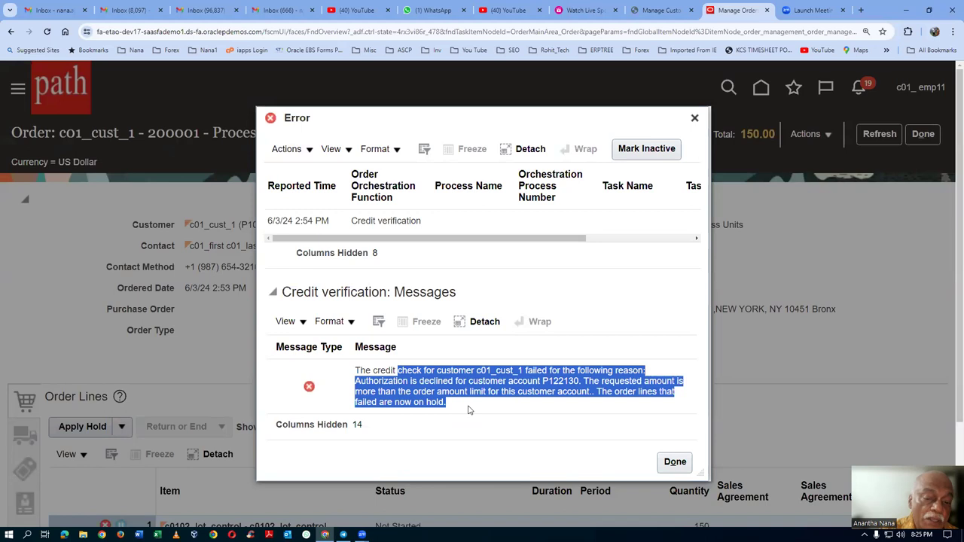
left_click(469, 410)
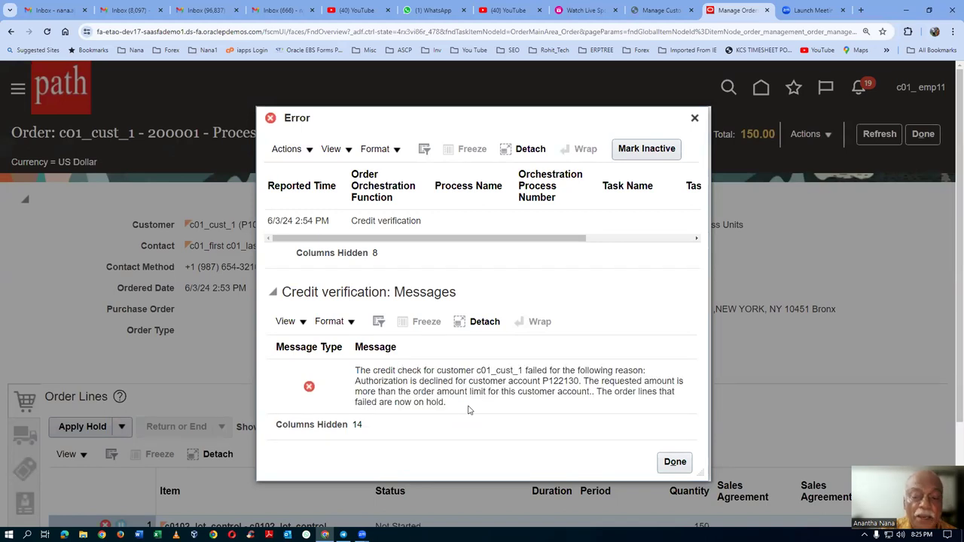
left_click(676, 462)
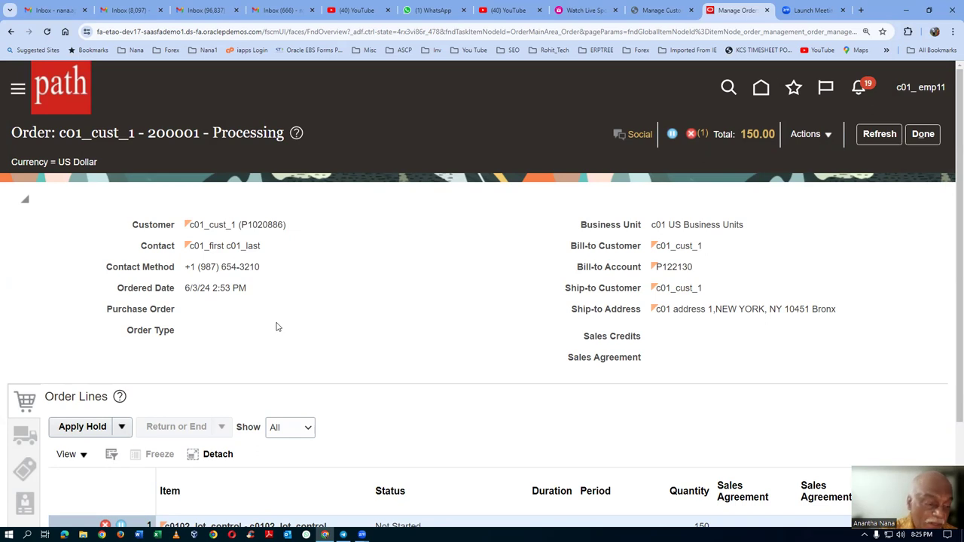
Release the Credit Check Hold on the order line with reason Released from Credit Check Hold and comment "manually released", and refresh the order
scroll(277, 327, "down", 2)
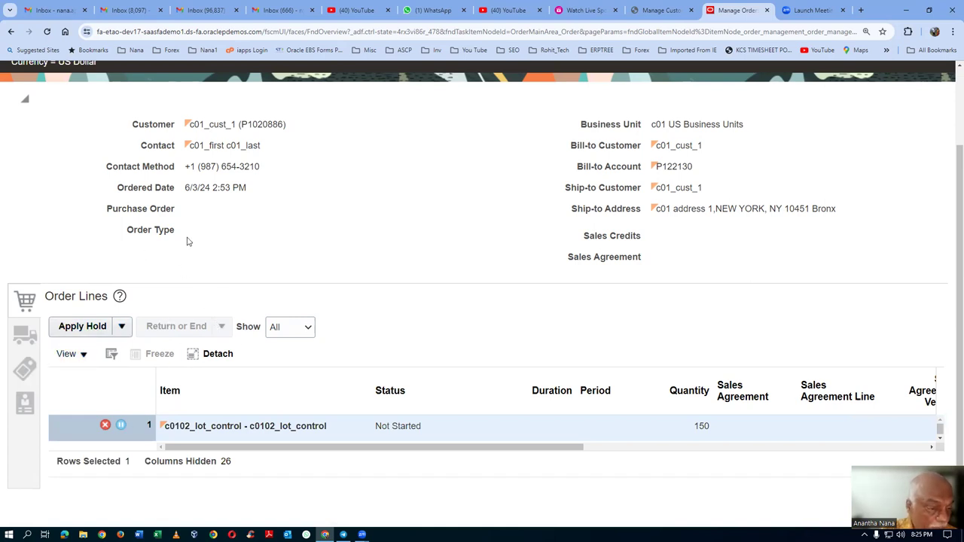
left_click(124, 330)
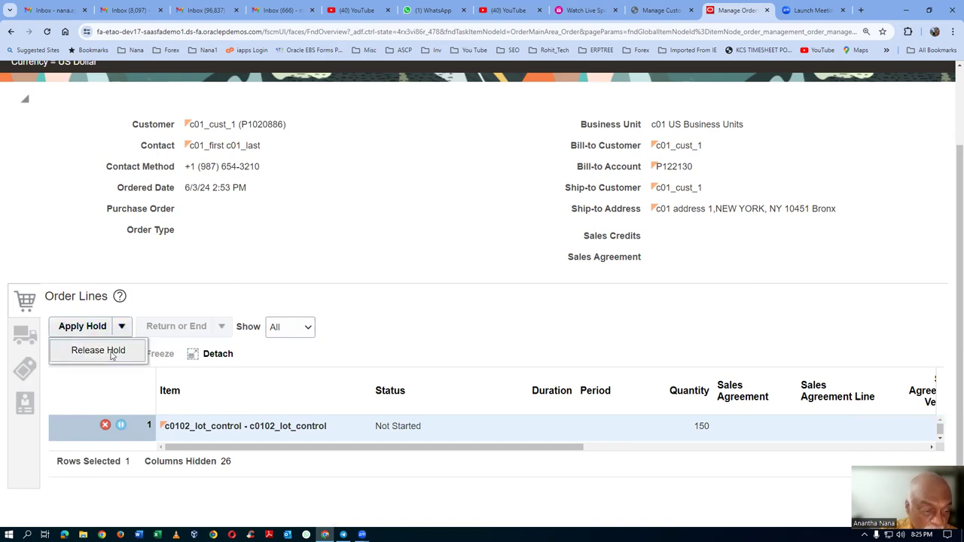
left_click(98, 352)
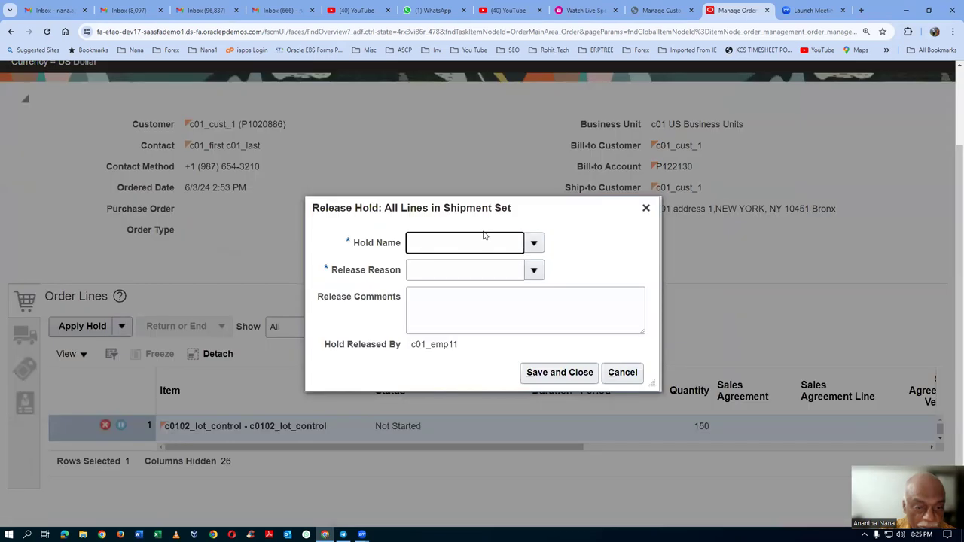
left_click(535, 244)
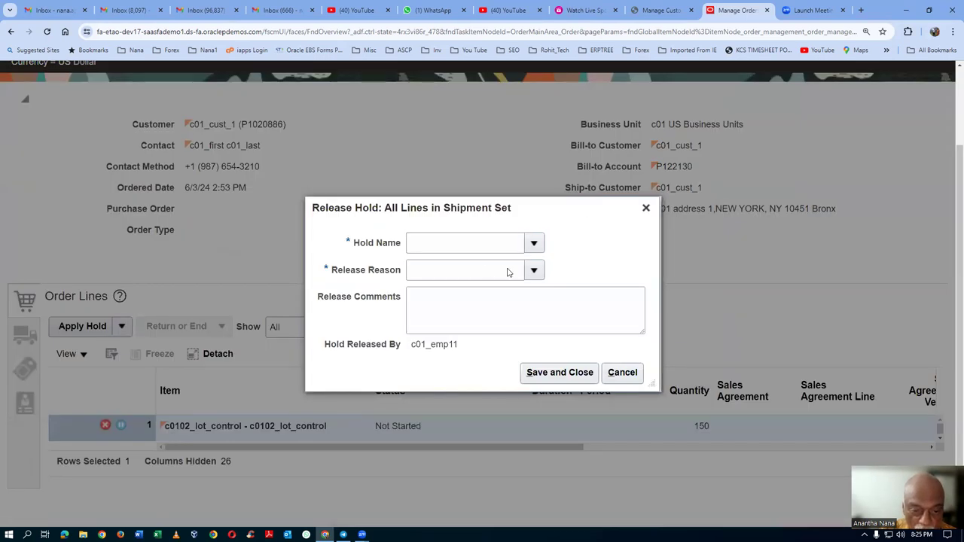
left_click(467, 269)
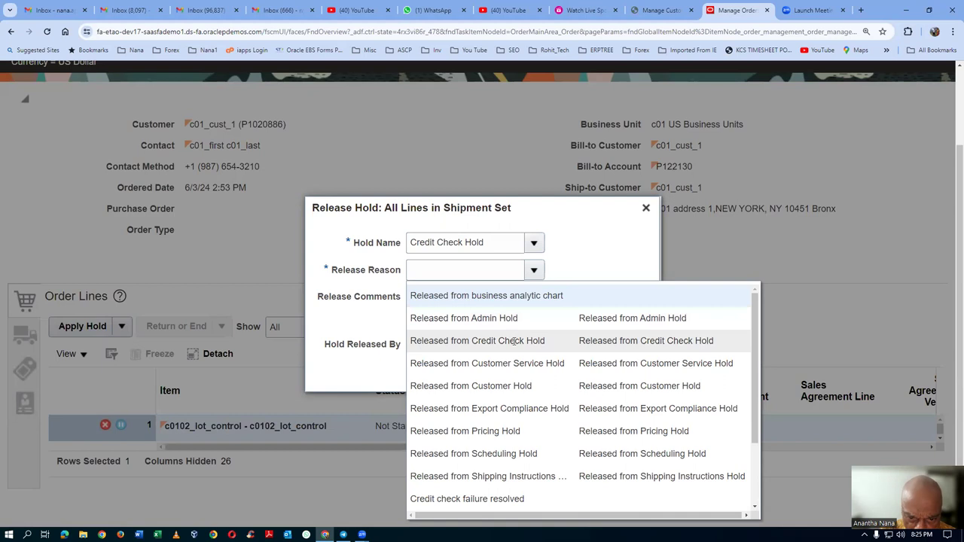
left_click(513, 341)
left_click(513, 321)
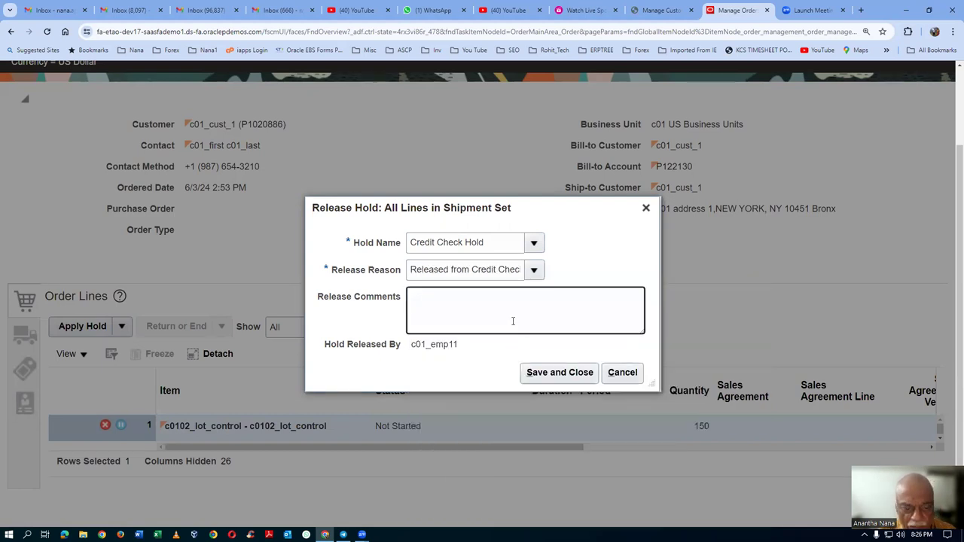
type("manually released")
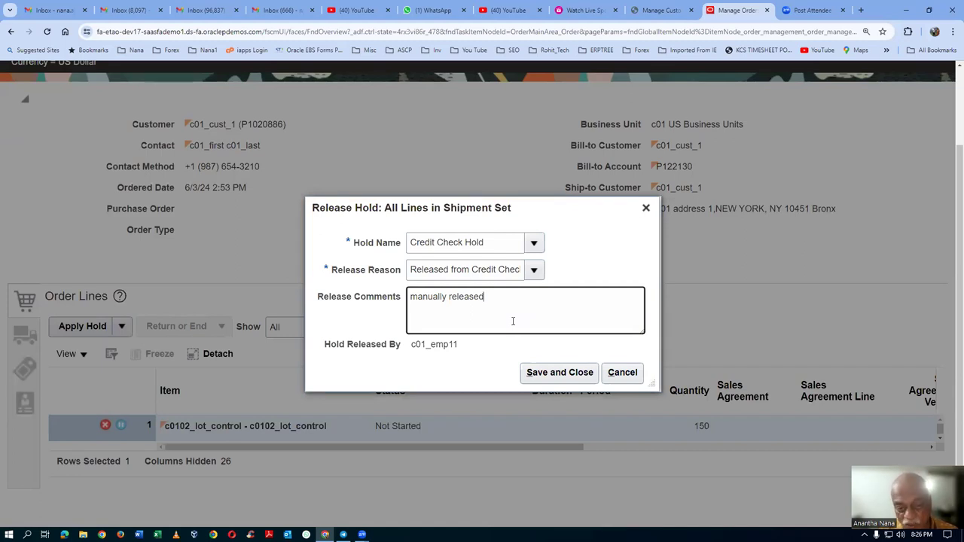
left_click(577, 373)
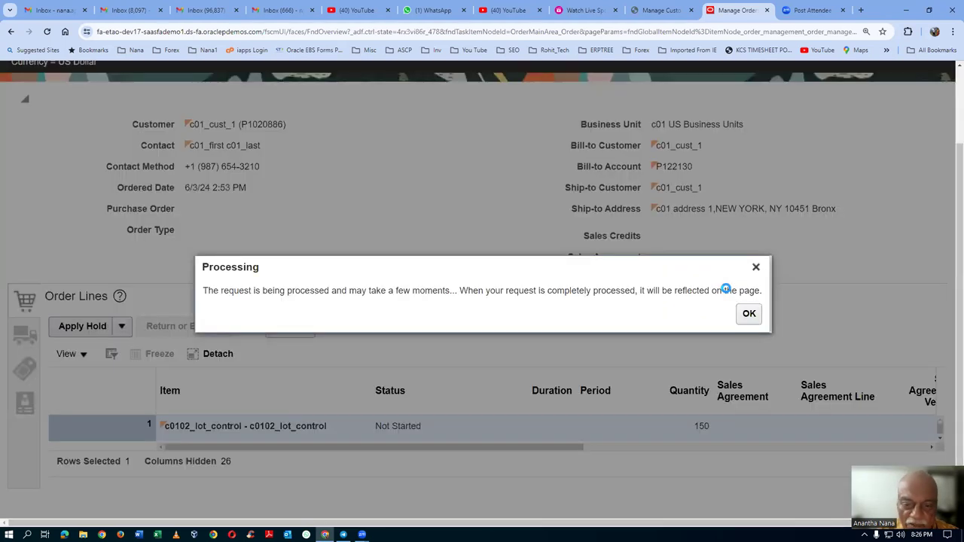
left_click(750, 313)
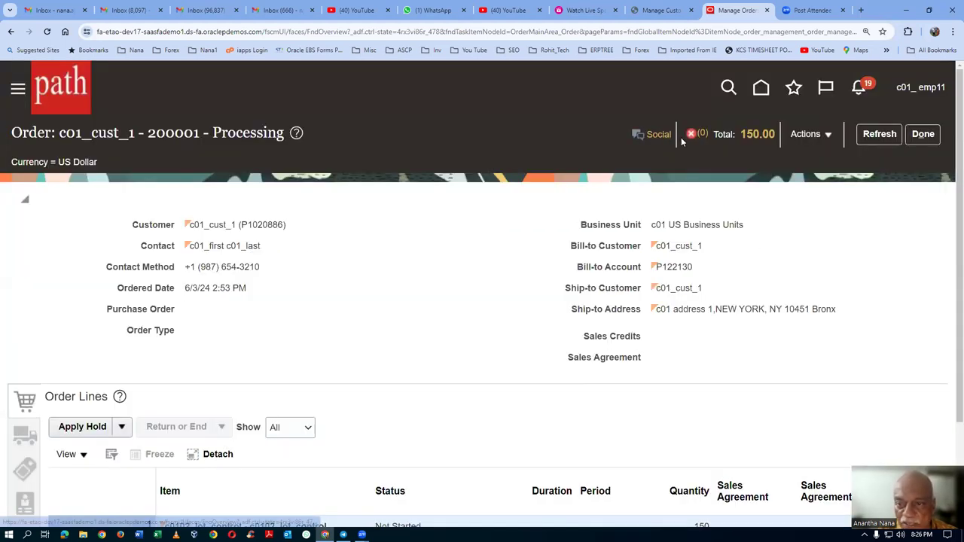
left_click(887, 136)
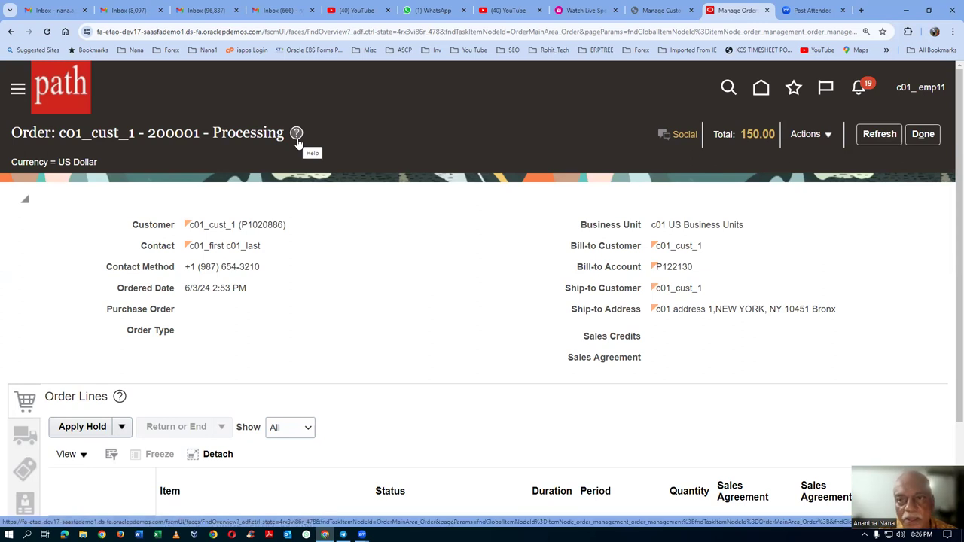
Switch back to the Manage Customers page, open the c01_cust_1 account, and start correcting its DEFAULT profile history record
left_click(661, 10)
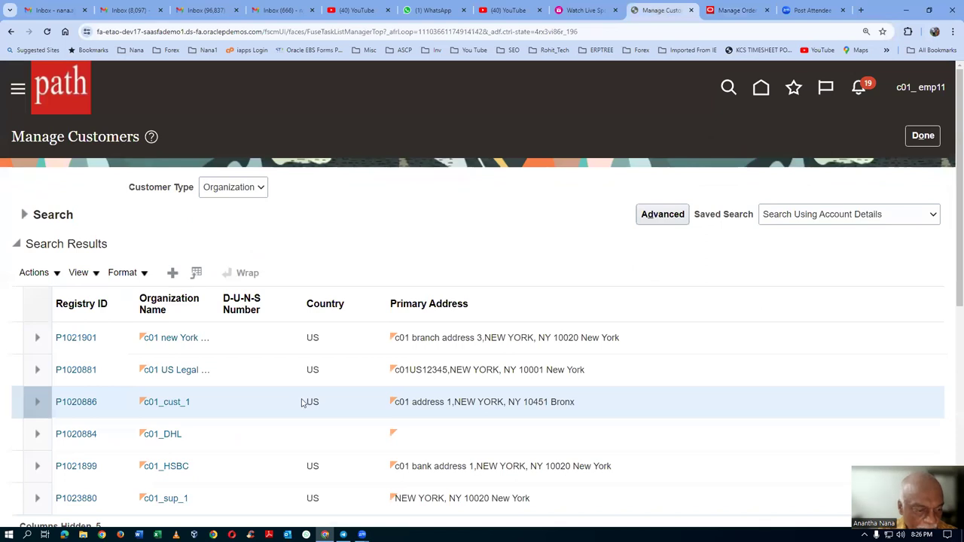
scroll(302, 403, "down", 3)
scroll(301, 403, "down", 2)
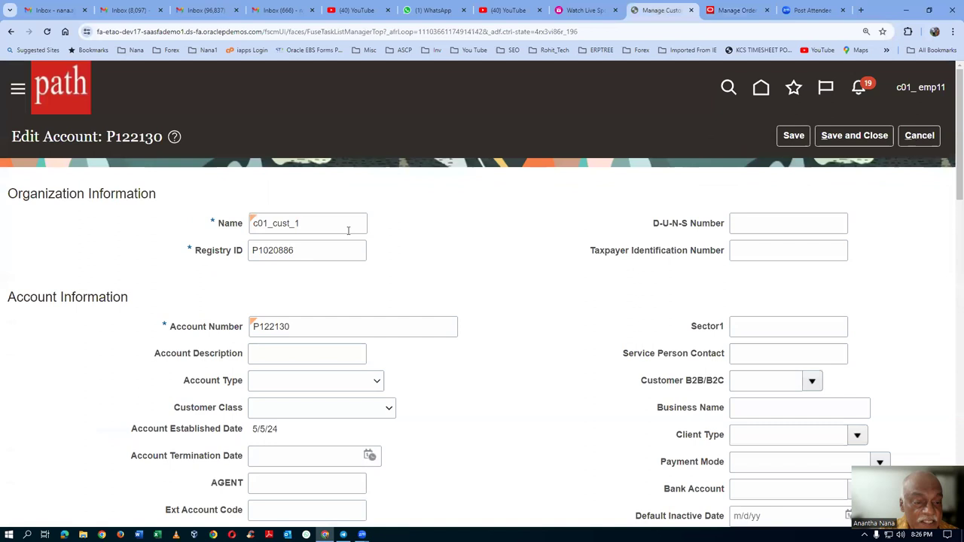
scroll(444, 294, "down", 6)
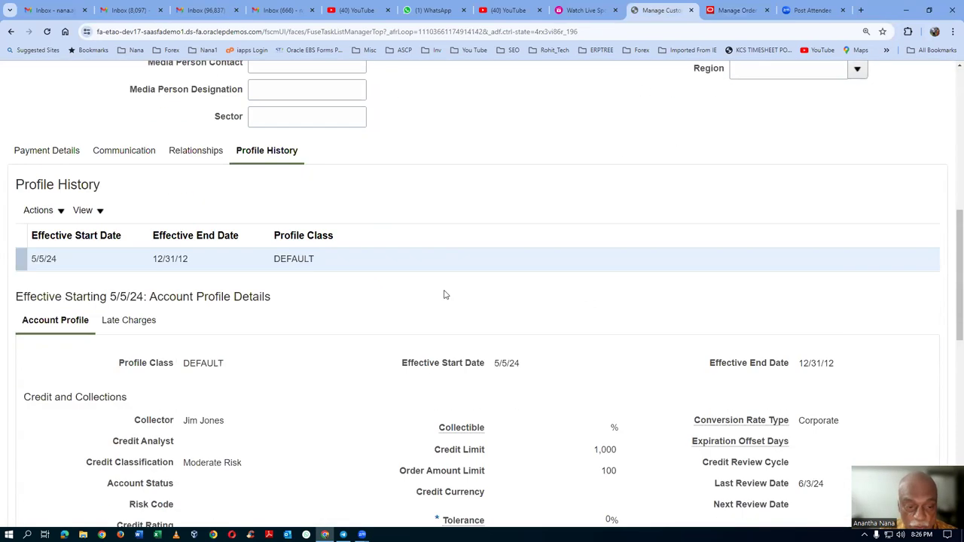
left_click(39, 213)
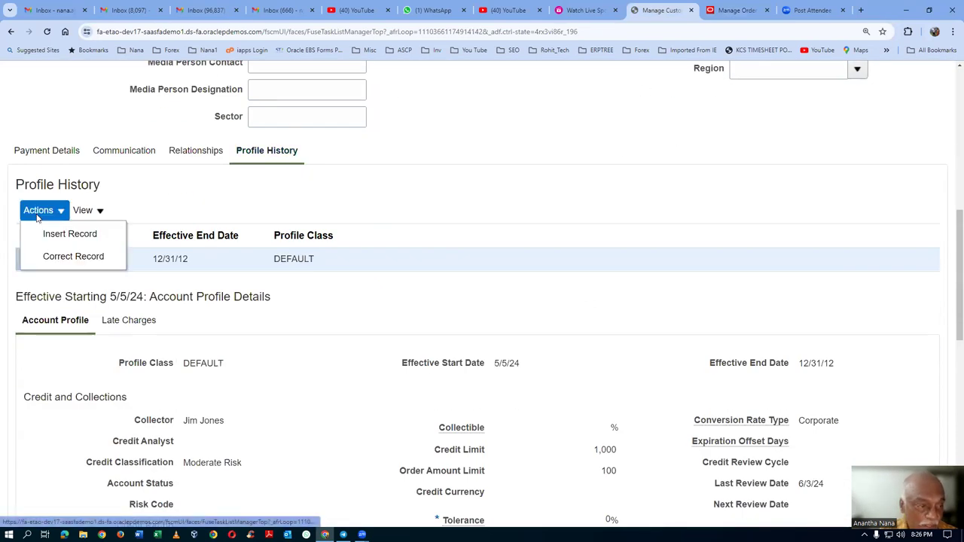
left_click(64, 258)
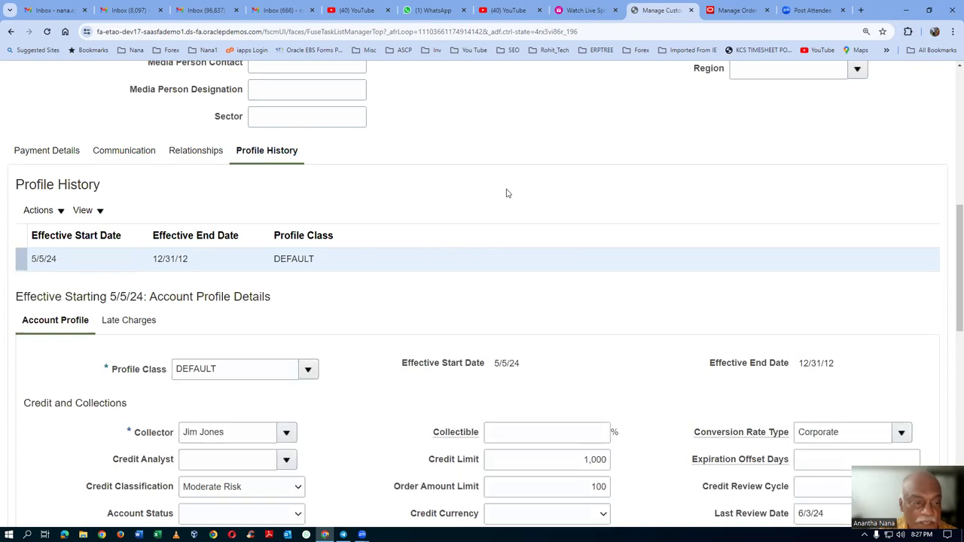
Exclude the account from credit checks and clear its credit limit and order amount limit
scroll(567, 212, "down", 4)
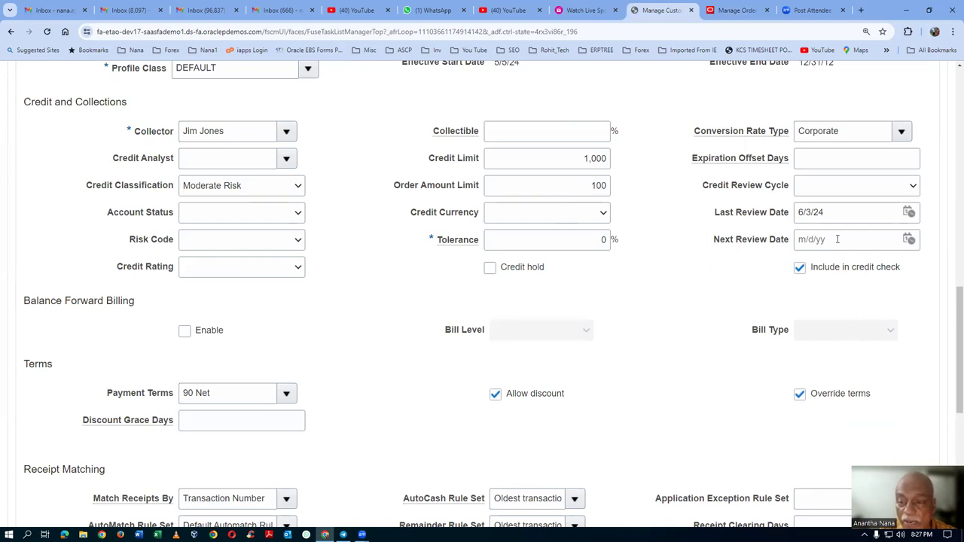
left_click(800, 270)
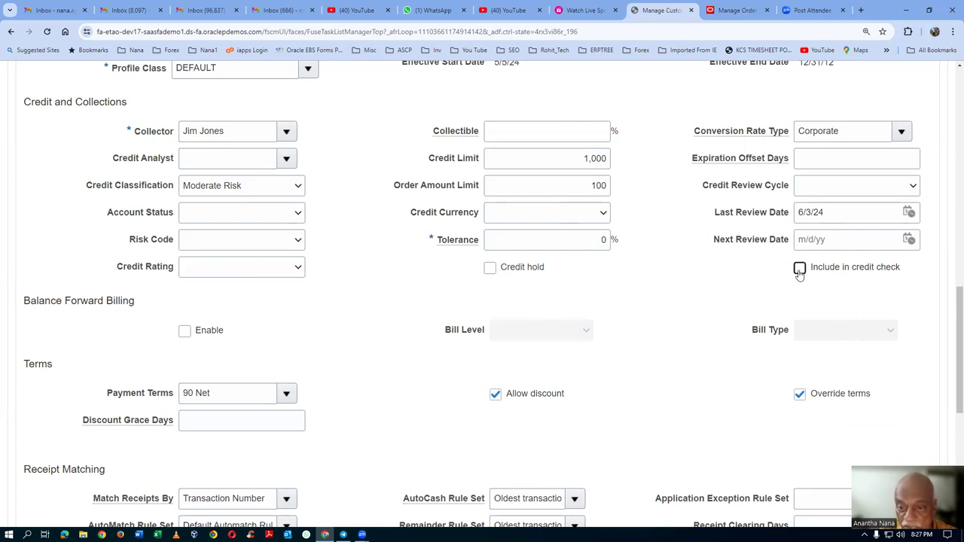
left_click_drag(578, 164, 614, 186)
key("BackSpace")
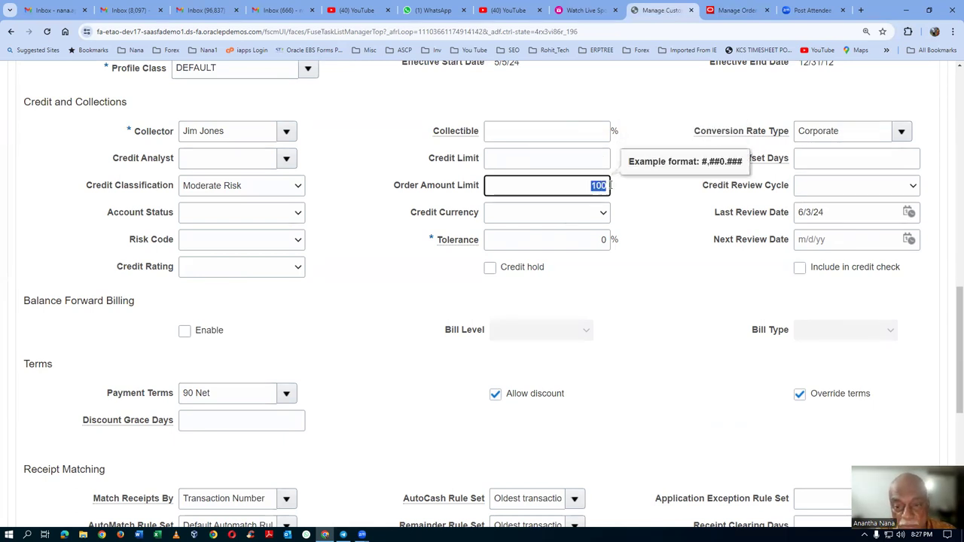
key("BackSpace")
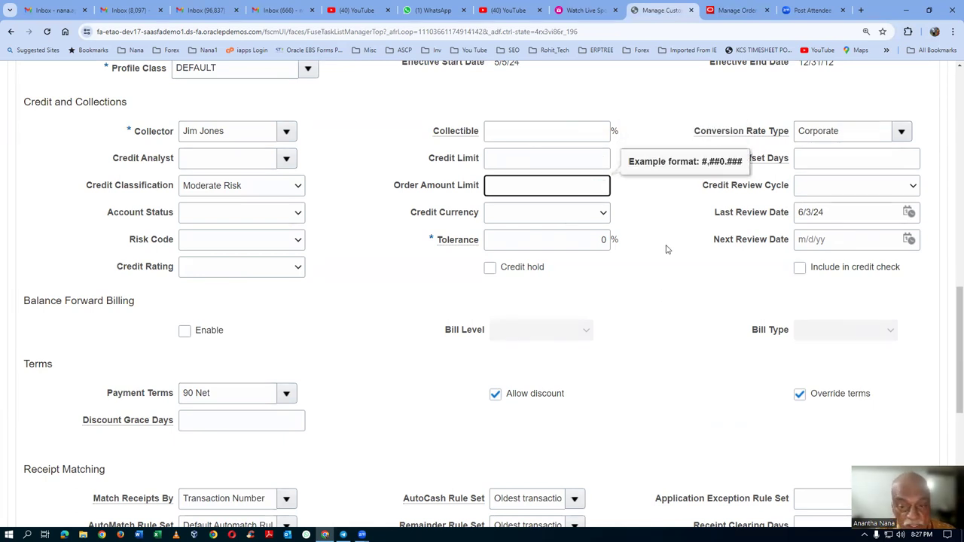
left_click(645, 325)
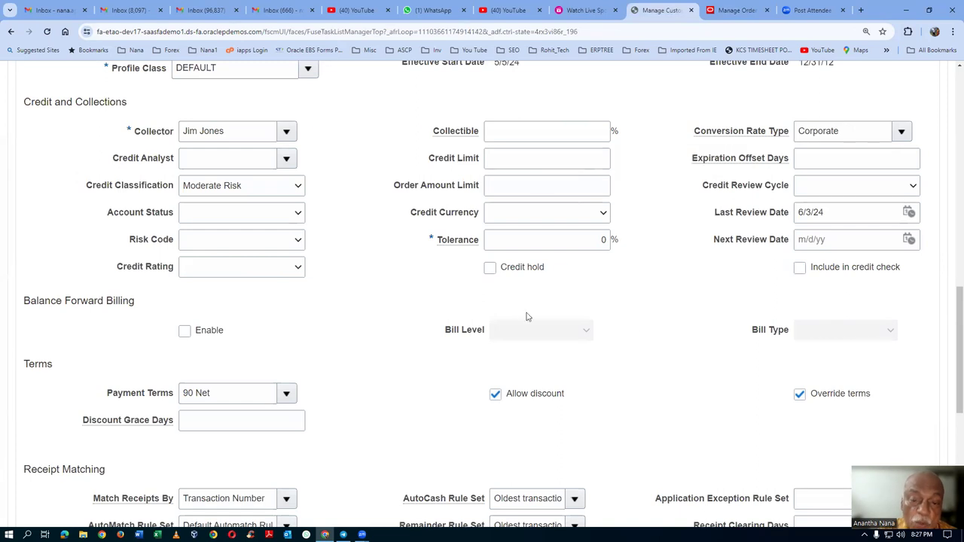
Turn on credit hold in the account profile
left_click(491, 268)
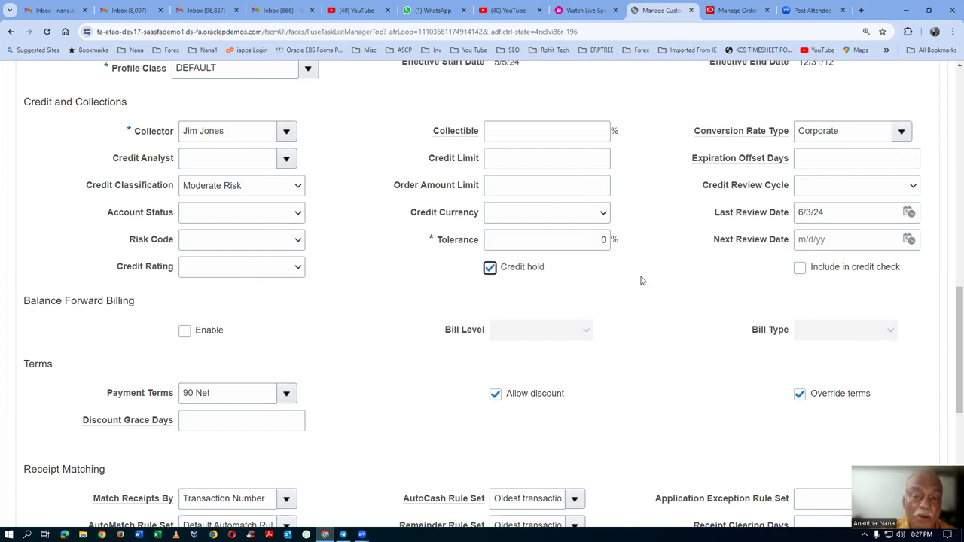
scroll(641, 280, "up", 2)
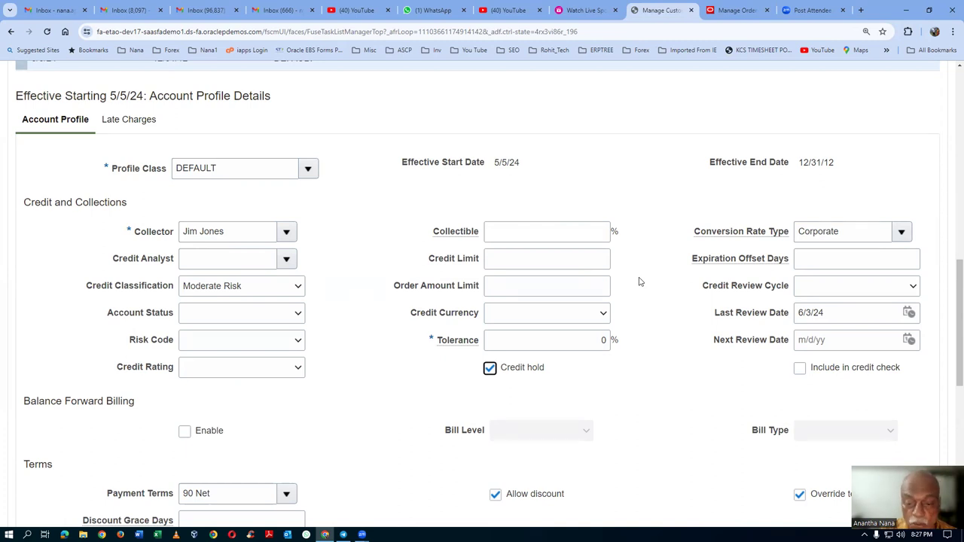
scroll(640, 281, "up", 14)
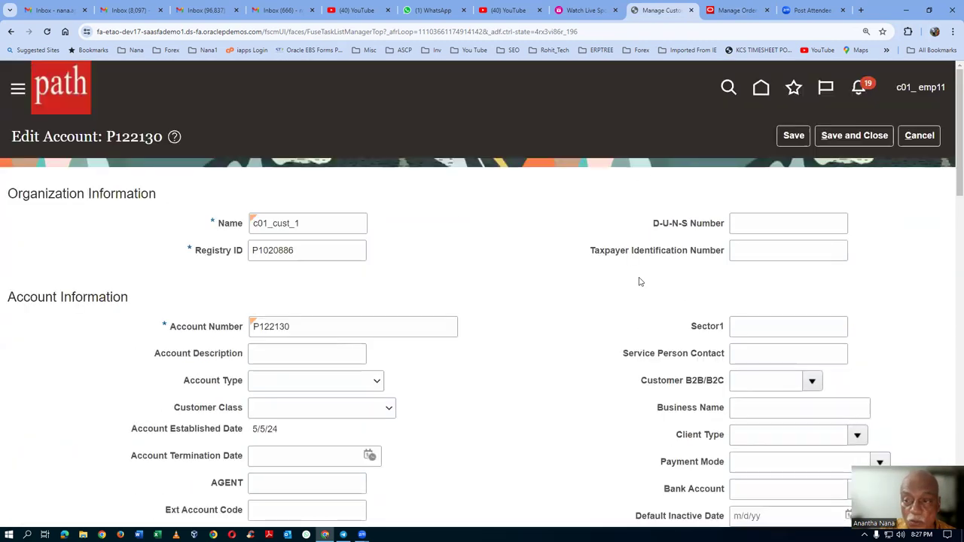
Save and close the account changes, and close the open sales order on the Manage Orders page
key("alt+s")
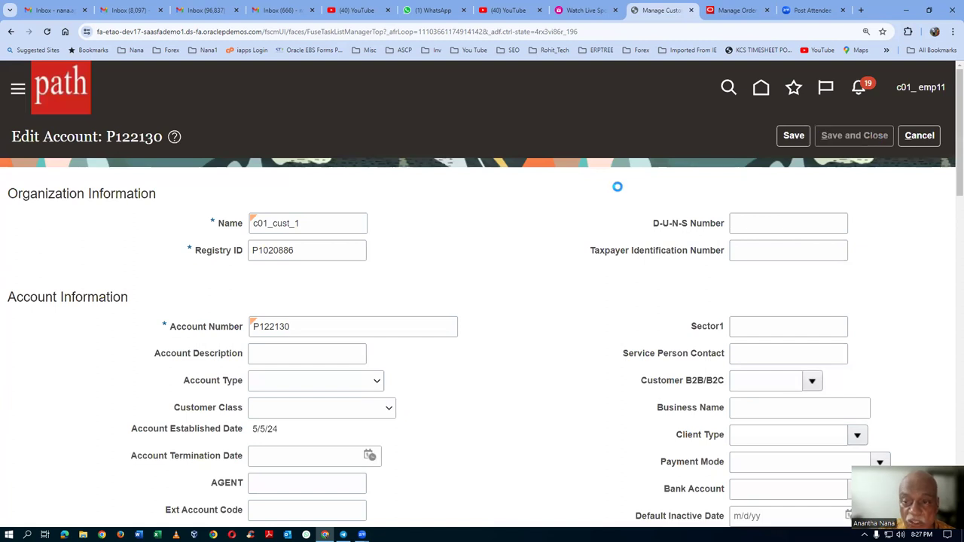
left_click(742, 9)
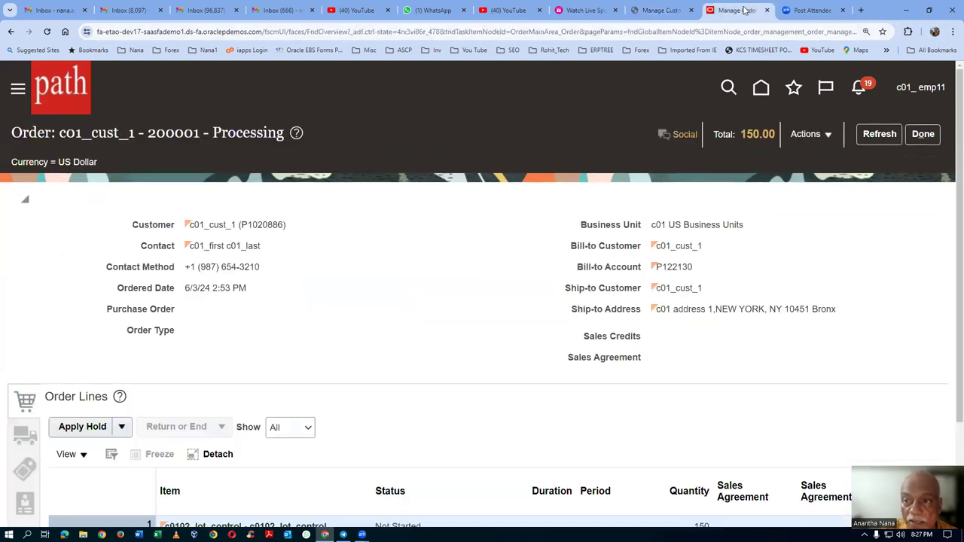
left_click(923, 134)
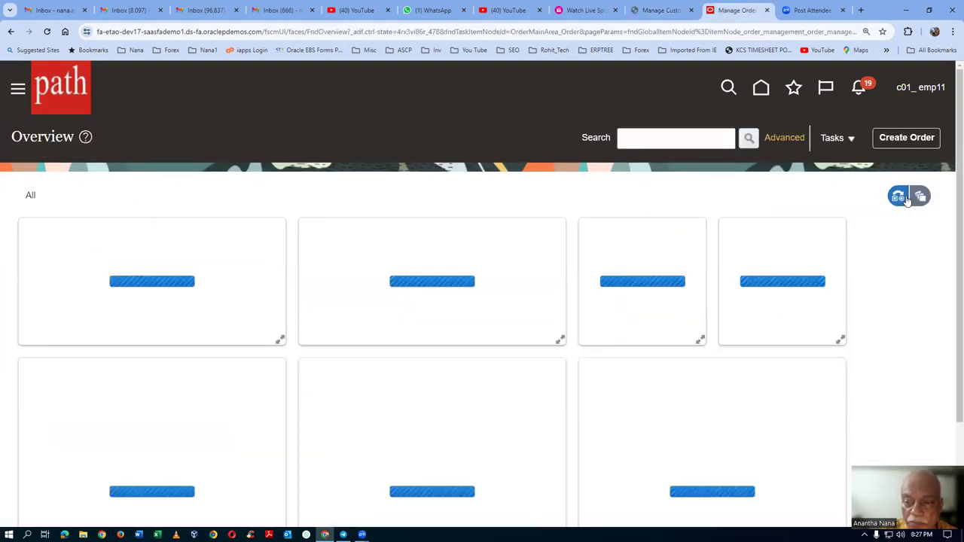
Create a new sales order for customer c01_cust_1
left_click(908, 139)
left_click(243, 229)
type("c01")
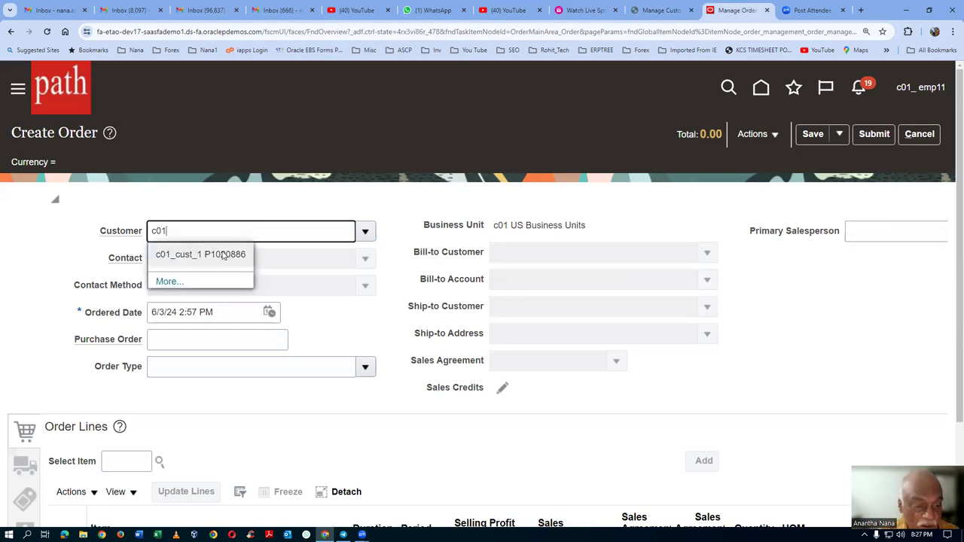
left_click(224, 255)
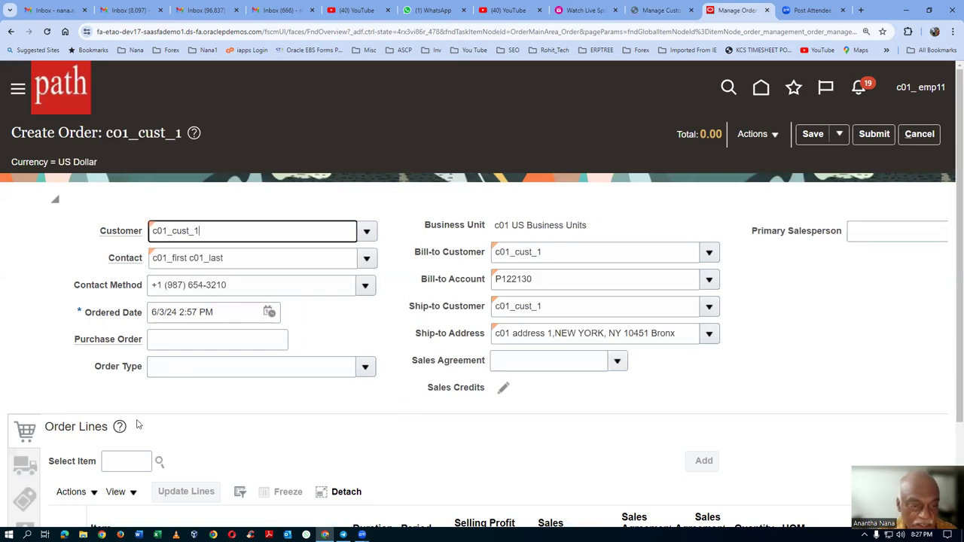
Add an order line for item c0102_lot_control with quantity 1 Ea
left_click(126, 462)
type("c")
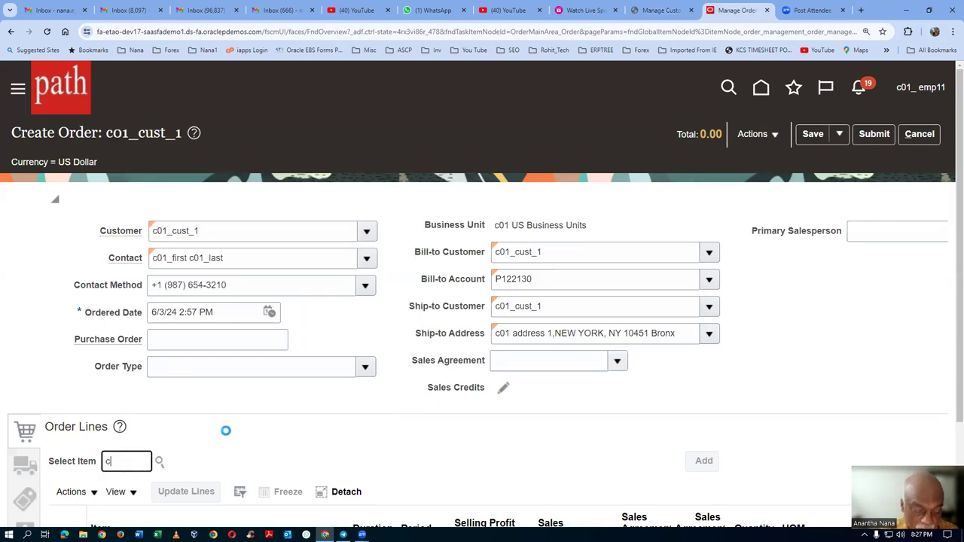
type("0102")
key("Tab")
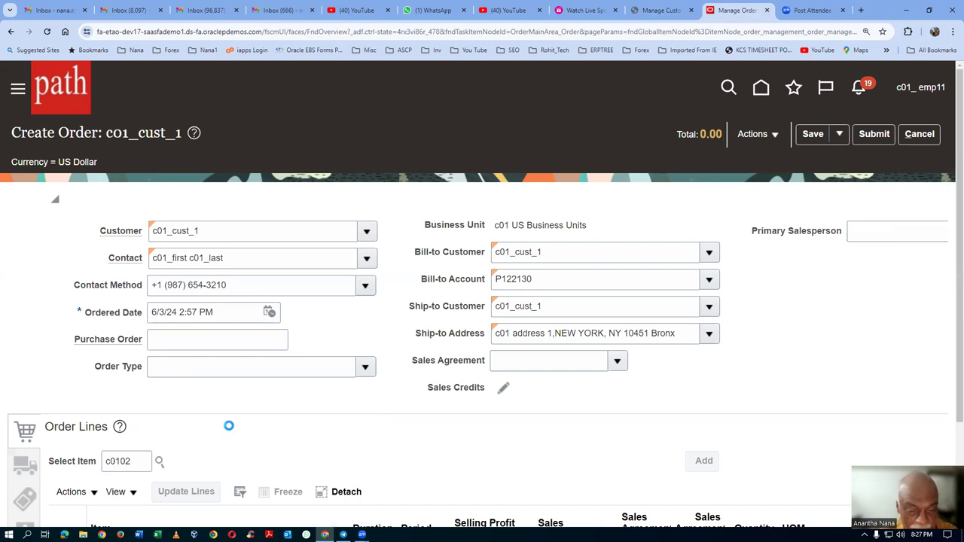
scroll(467, 462, "down", 2)
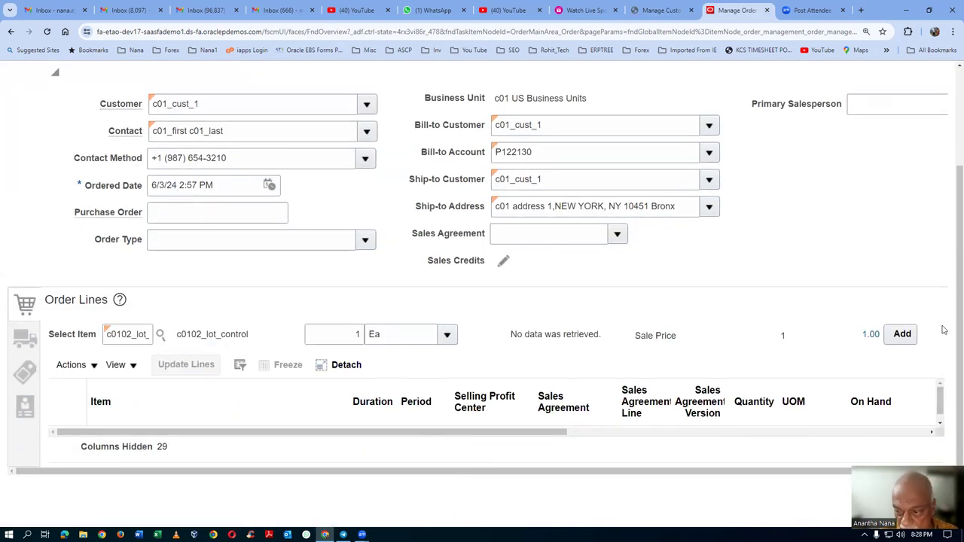
left_click(913, 334)
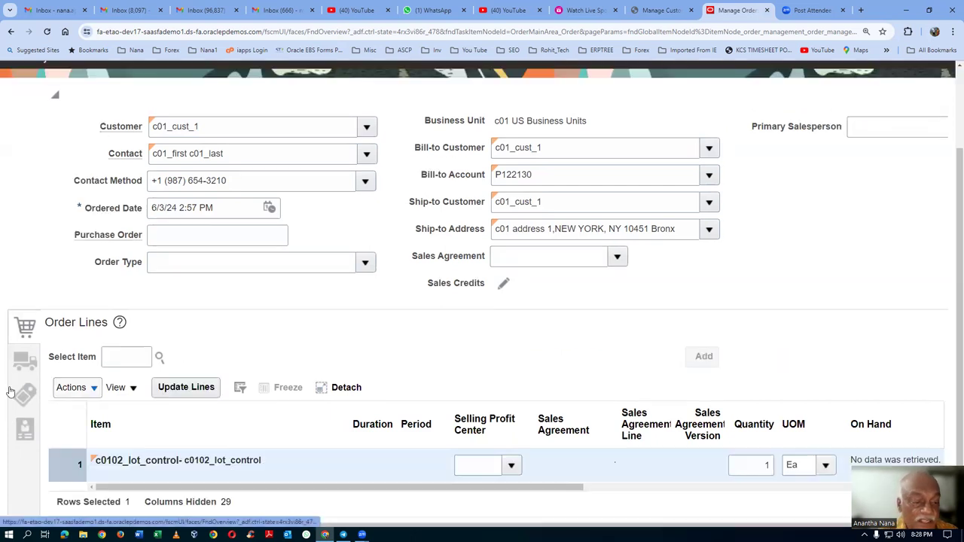
Set the warehouse to C011 - c01 child 1 in the order's supply shipment details
left_click(22, 365)
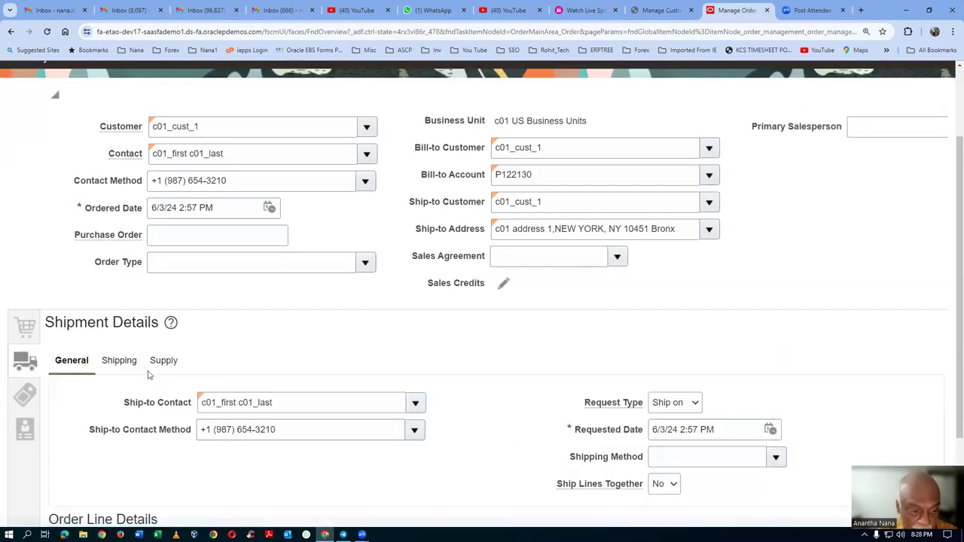
left_click(160, 361)
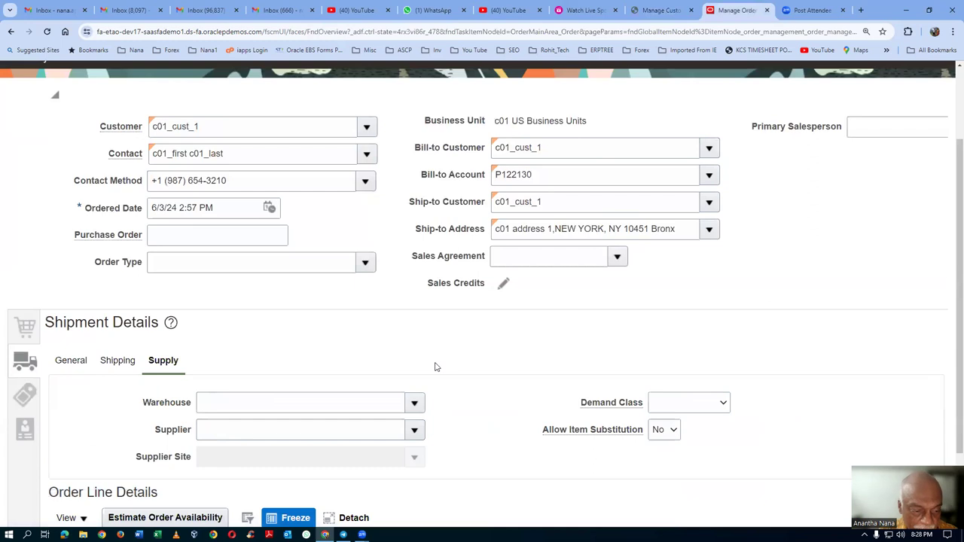
left_click(328, 399)
type("c01")
left_click(238, 427)
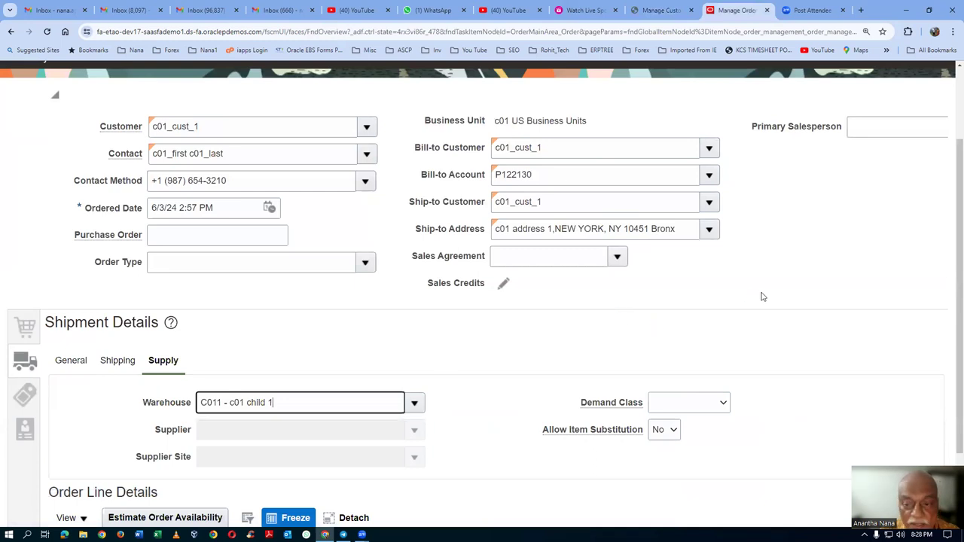
Submit the sales order and review its credit verification error message
scroll(765, 298, "up", 2)
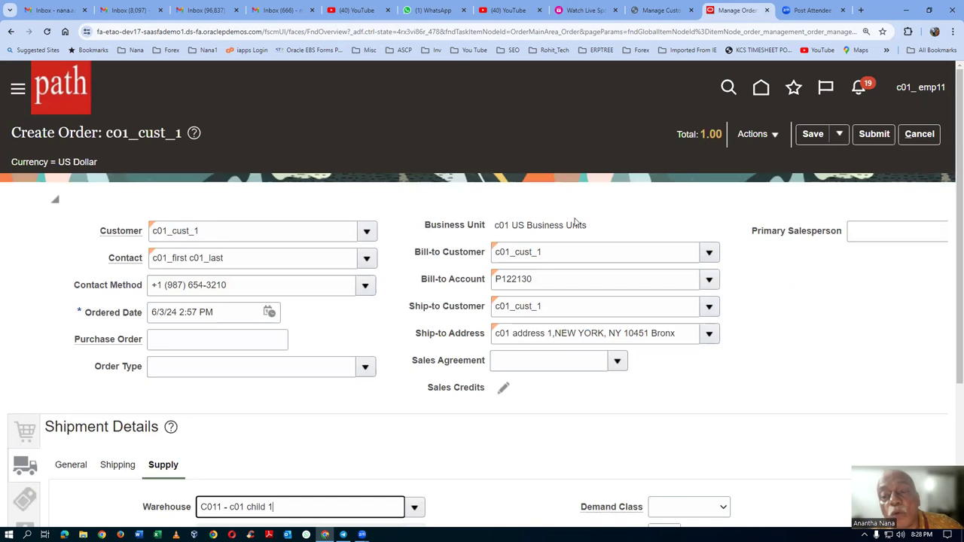
left_click(876, 140)
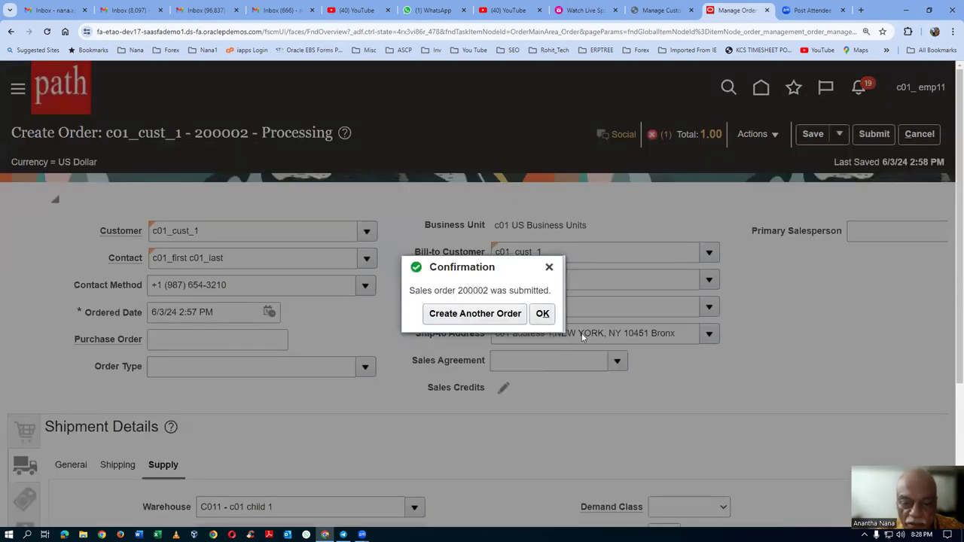
left_click(543, 315)
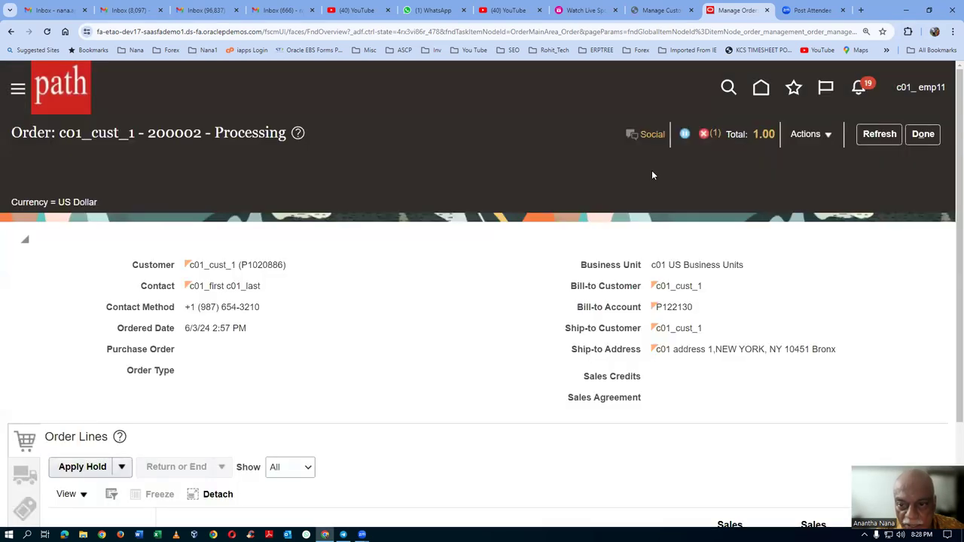
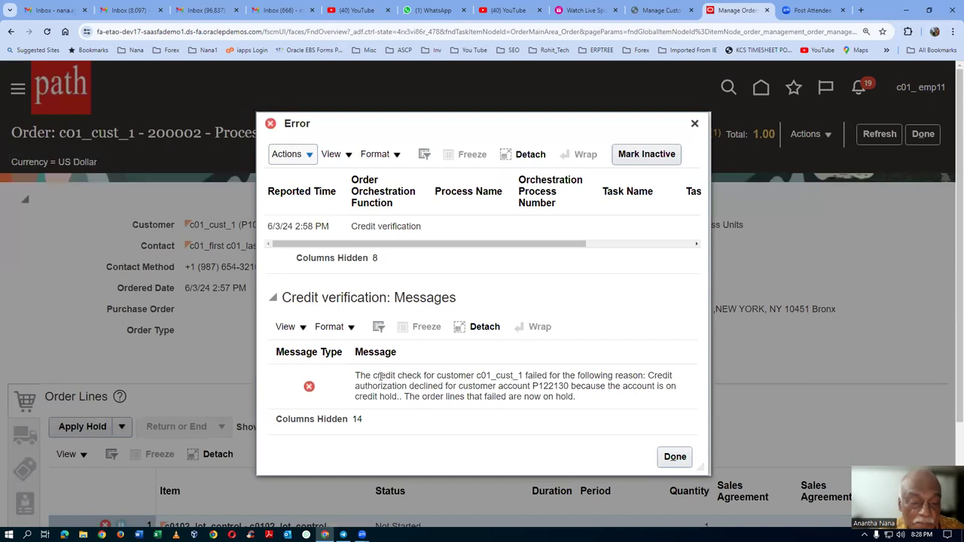
left_click_drag(382, 376, 506, 397)
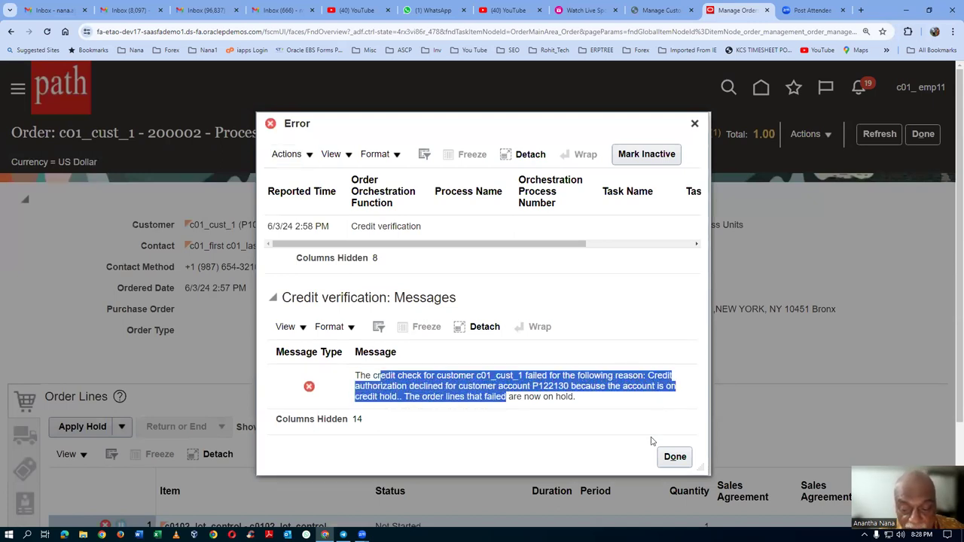
left_click(674, 456)
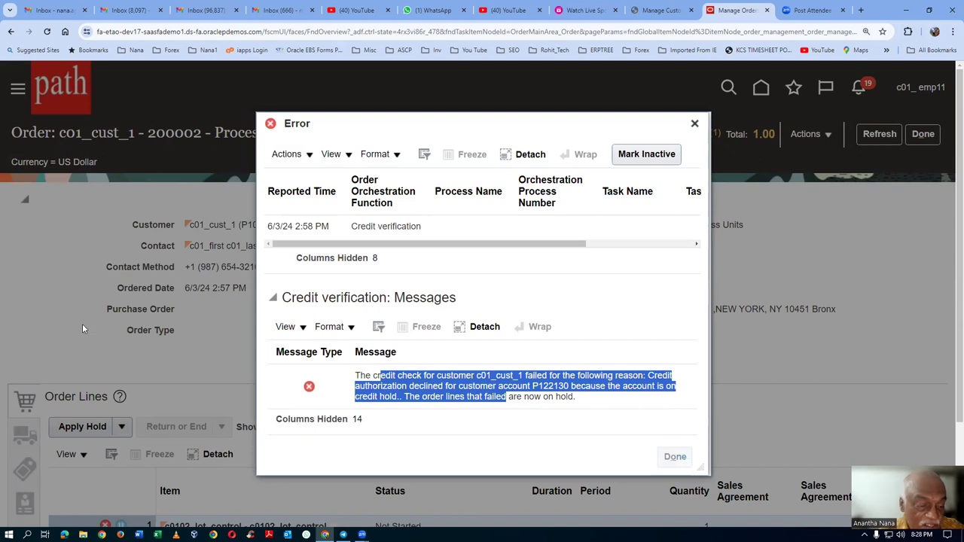
Start a hold release on the order line for Credit Check Hold with reason Released from Credit Check Hold
scroll(151, 317, "down", 2)
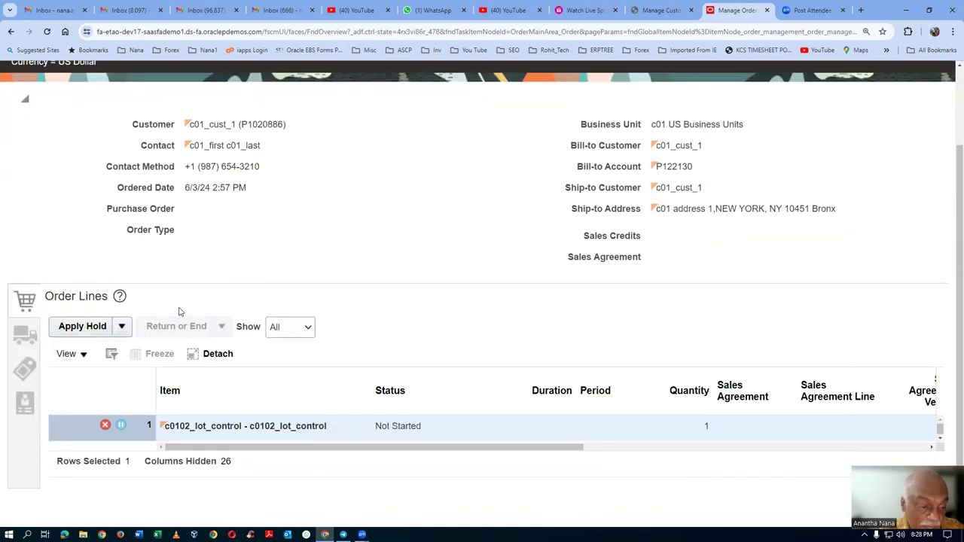
left_click(121, 326)
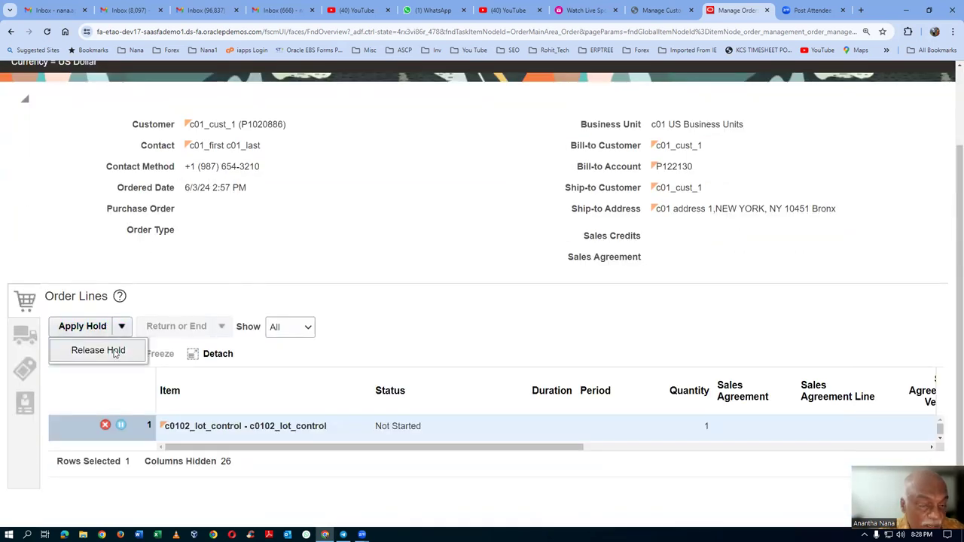
left_click(98, 350)
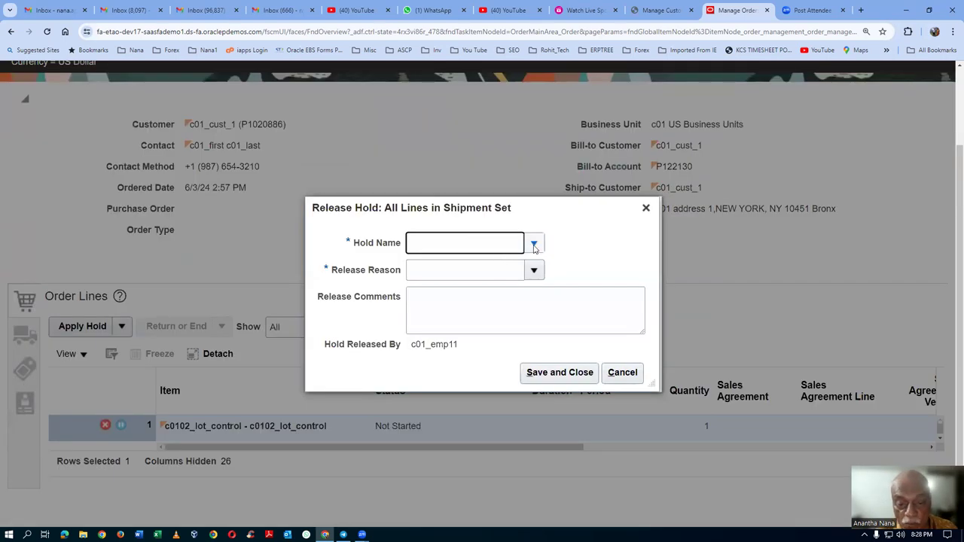
left_click(534, 244)
left_click(487, 272)
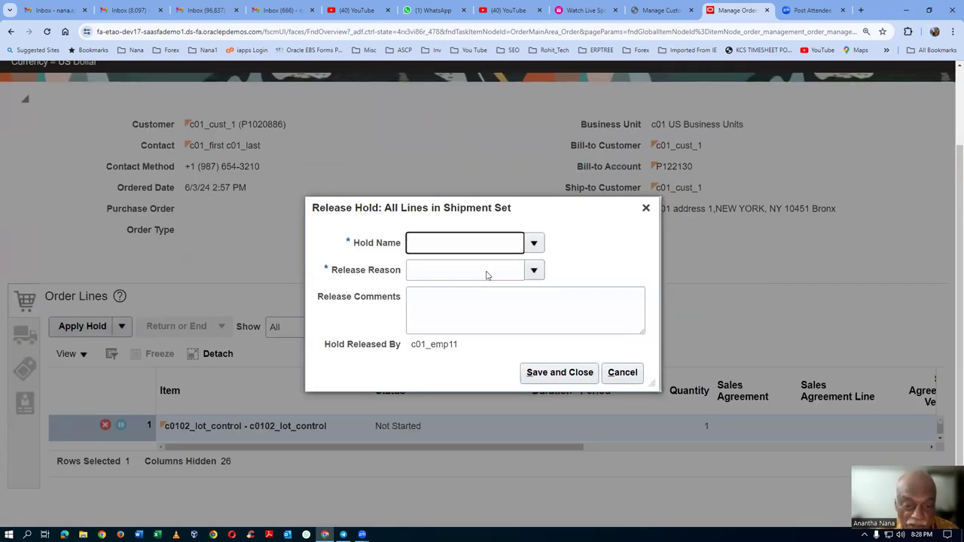
left_click(535, 270)
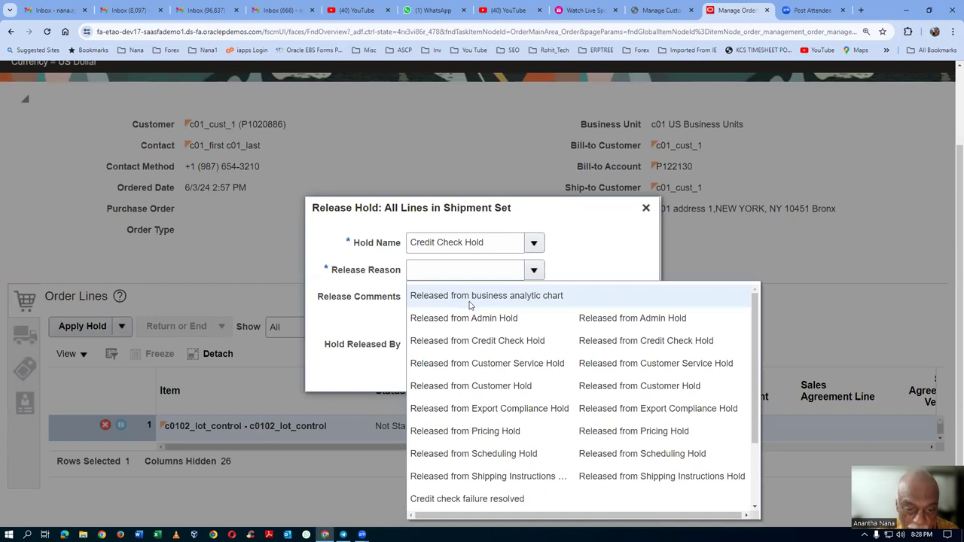
left_click(482, 340)
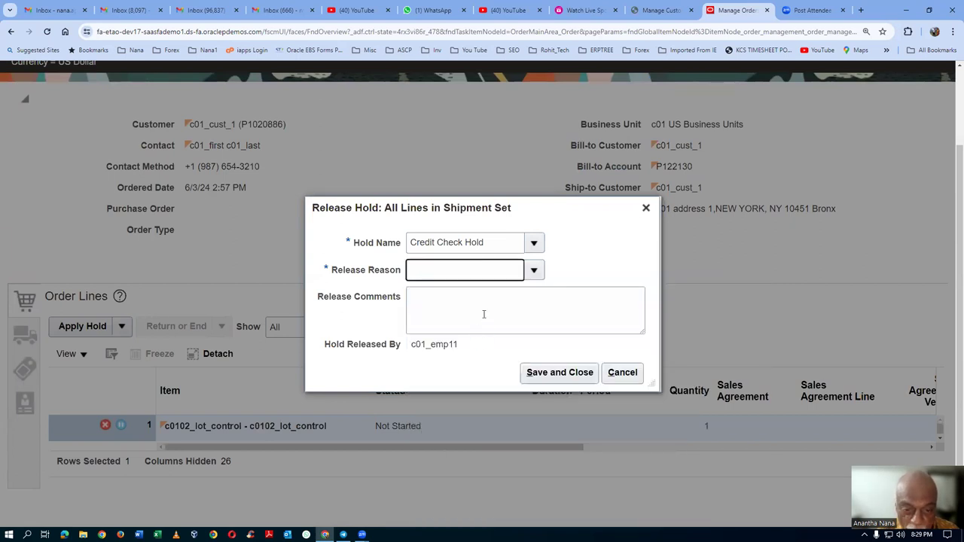
Enter the release comment "customer paid 100 % advance" and save the hold release
left_click(484, 314)
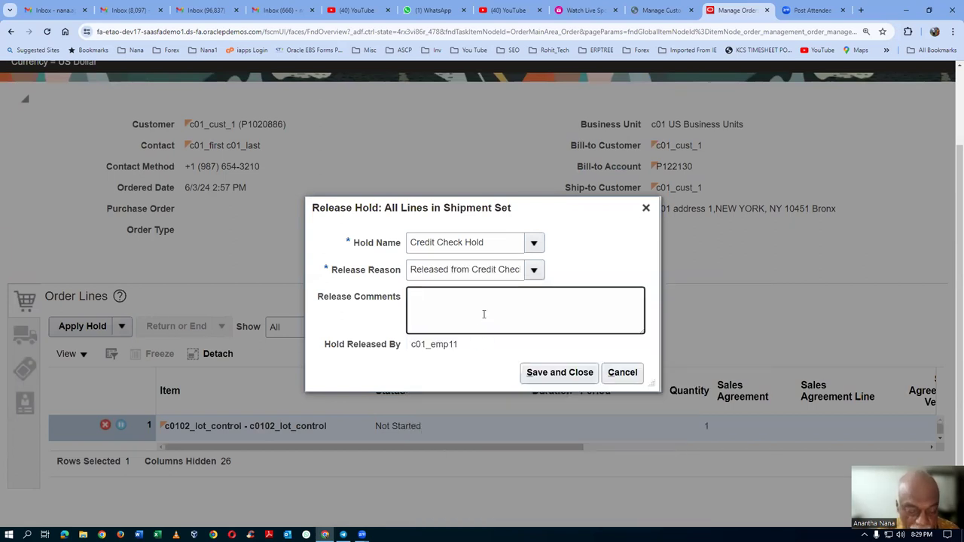
type("cust")
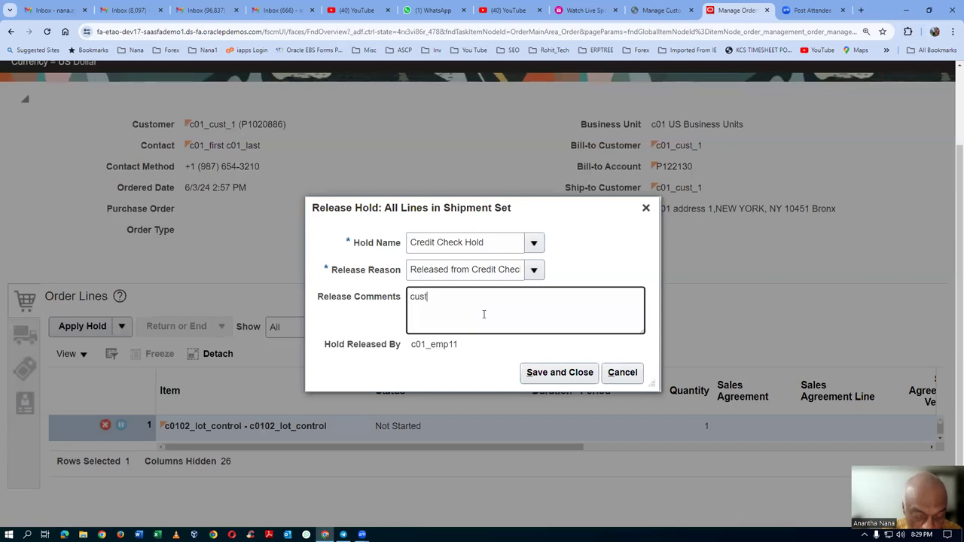
type("omer paid an")
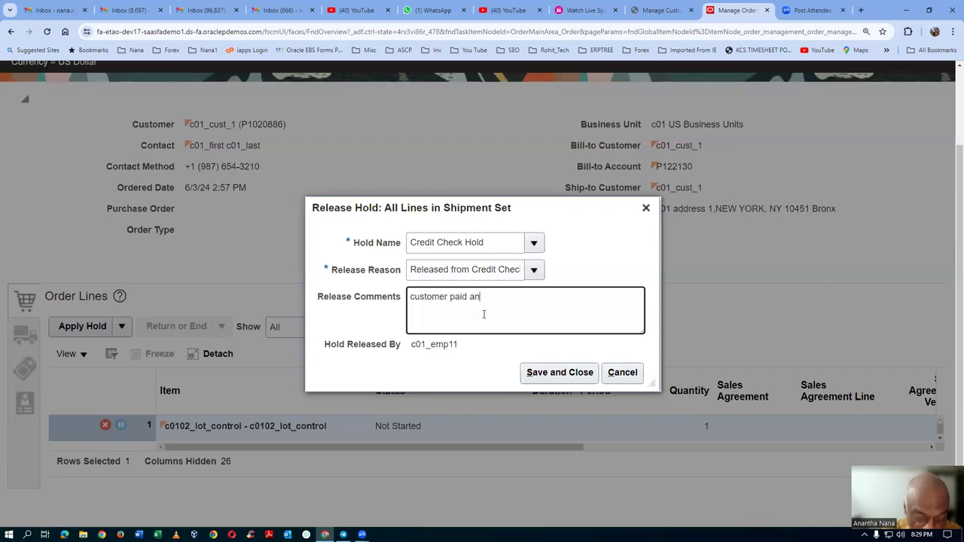
type(" advance")
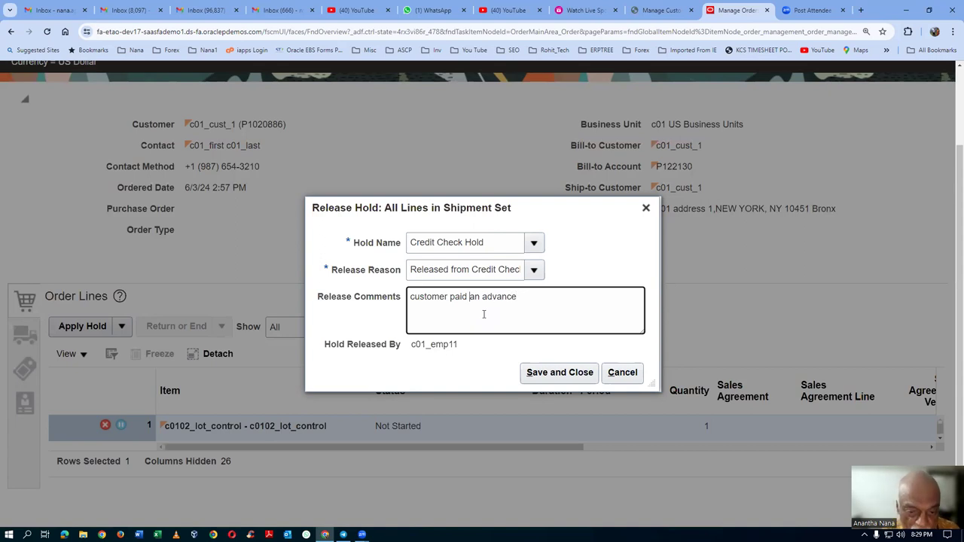
type("100 ")
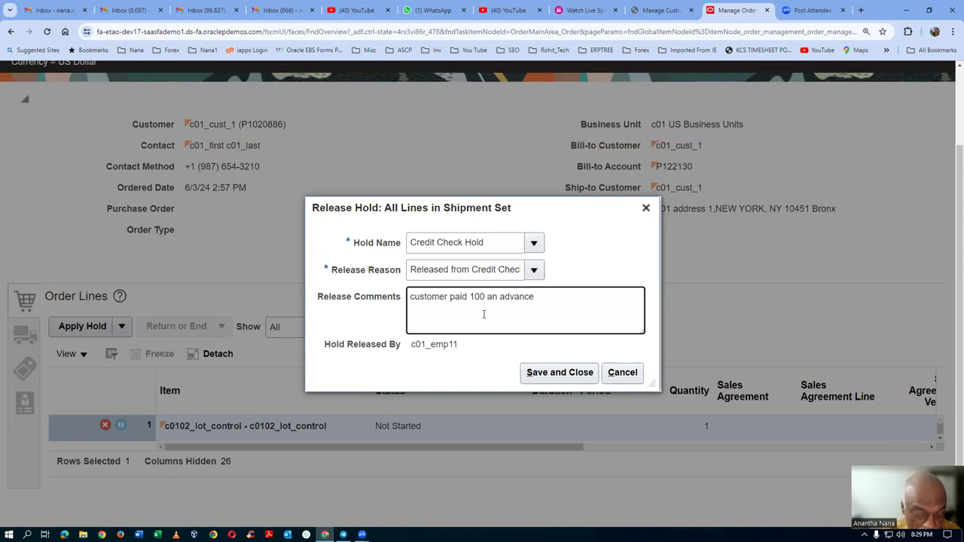
type("%")
key("Delete")
key("Delete")
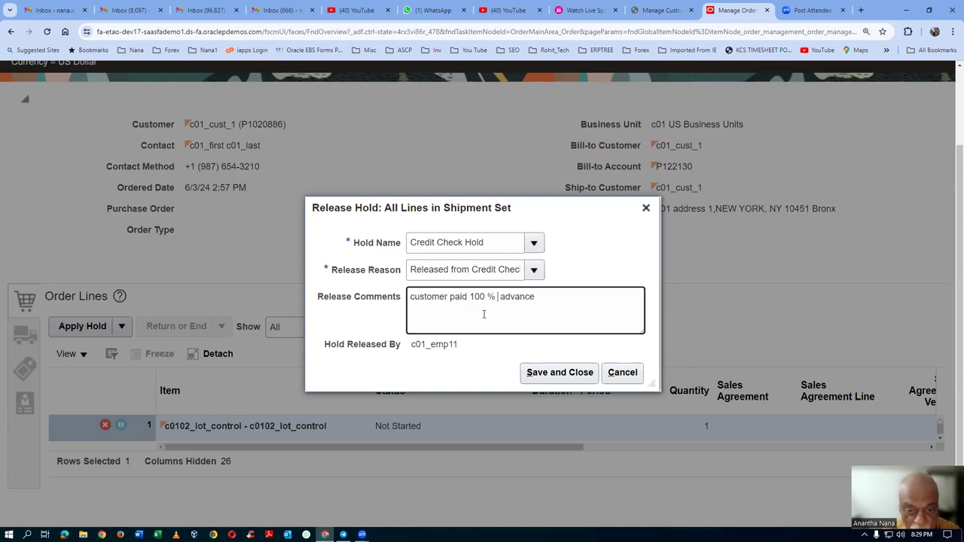
key("Delete")
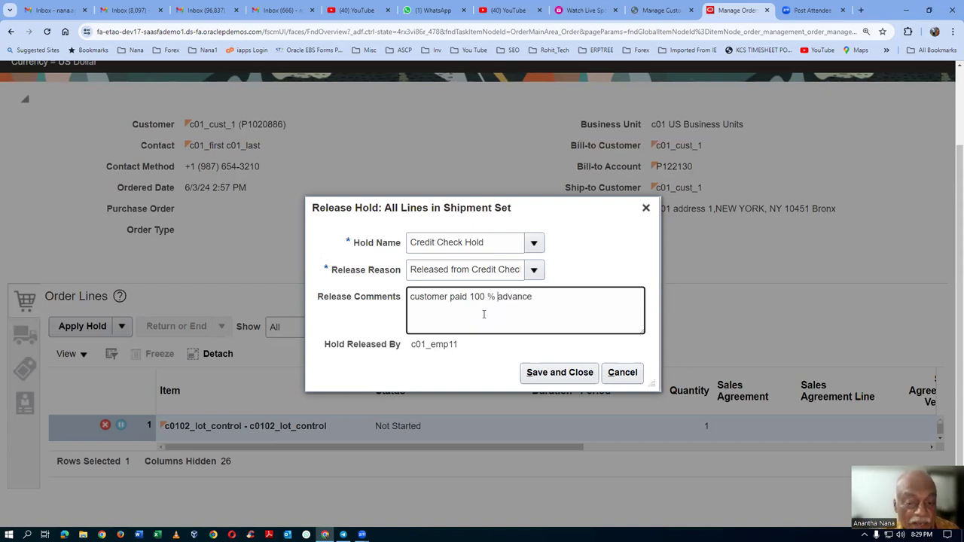
left_click(570, 373)
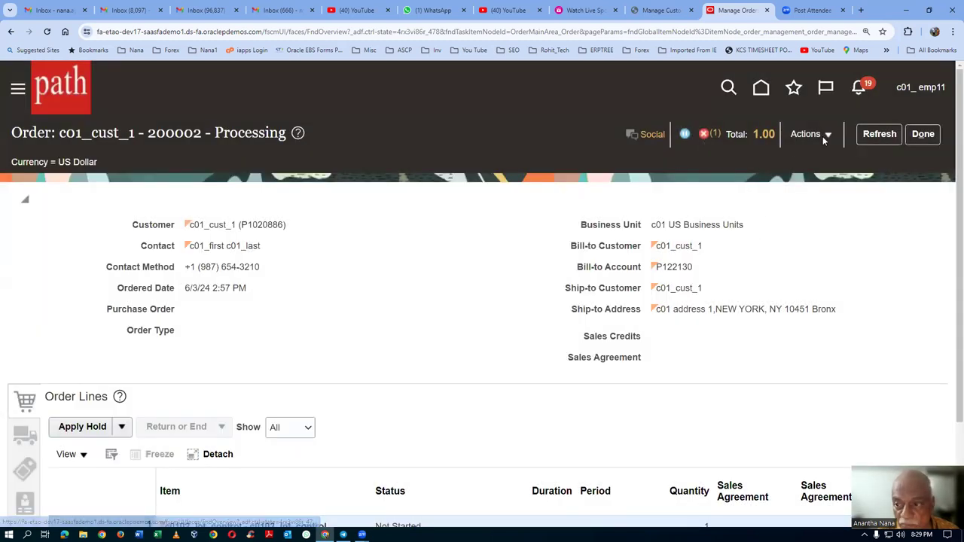
Refresh the order to update its hold status and switch back to the Manage Customers page
left_click(877, 136)
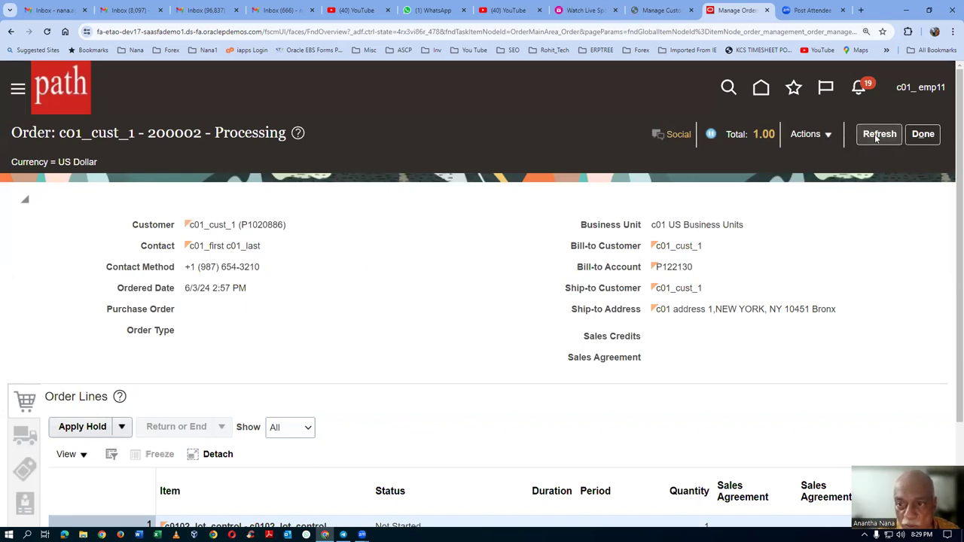
left_click(876, 136)
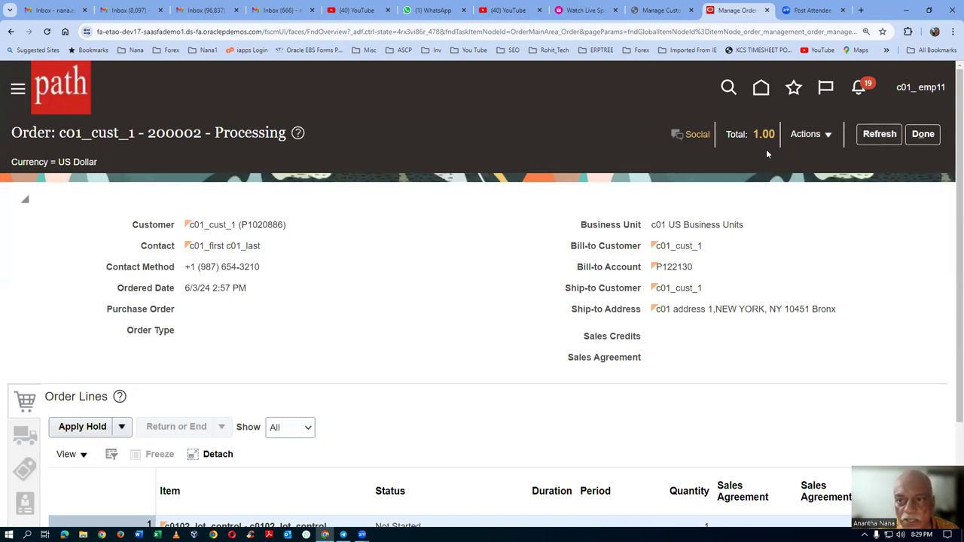
left_click(661, 9)
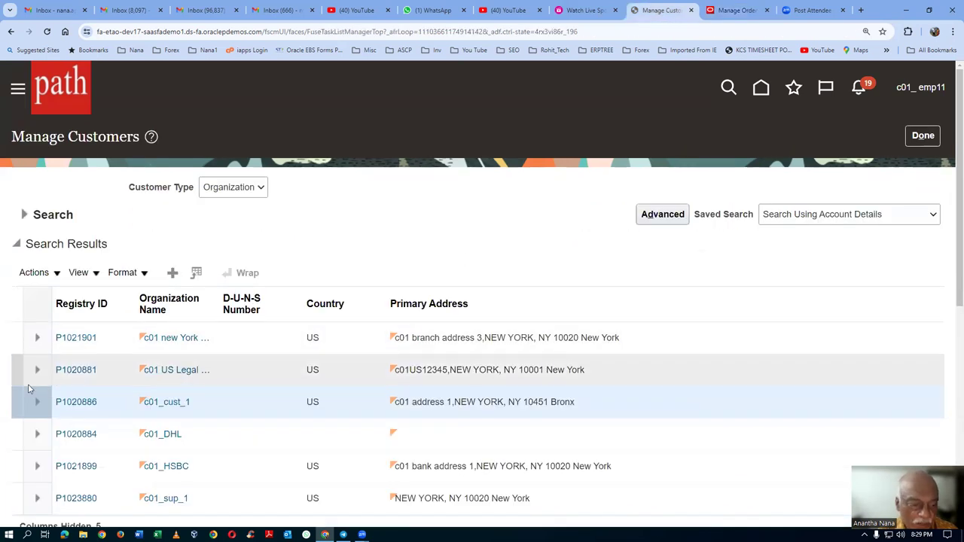
Open the account of customer c01_cust_1 and make its current profile history record editable
left_click(33, 399)
scroll(51, 407, "down", 4)
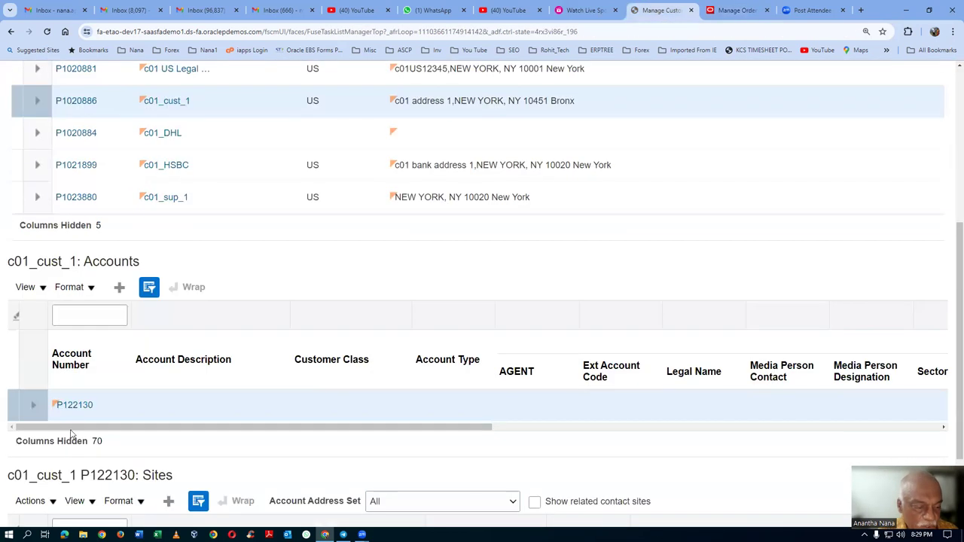
left_click(74, 406)
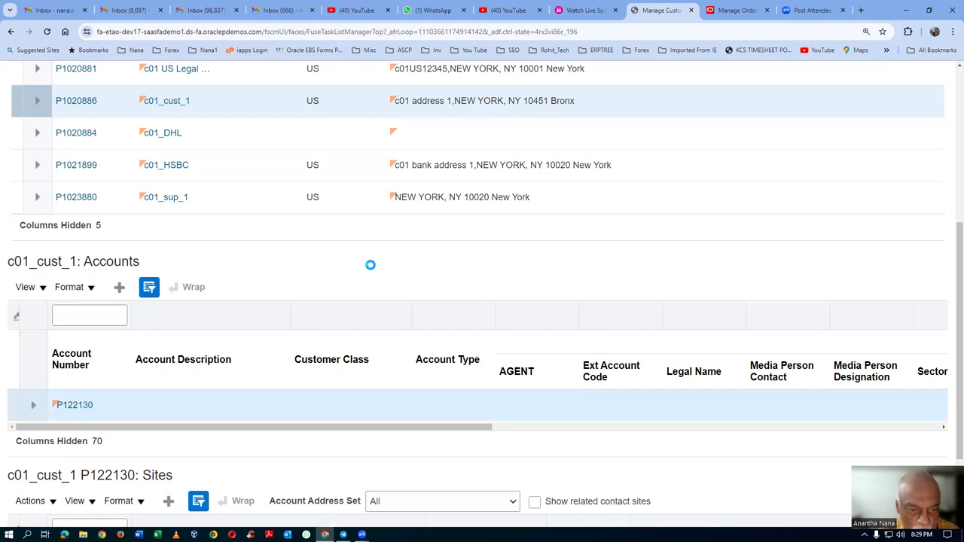
scroll(369, 269, "down", 5)
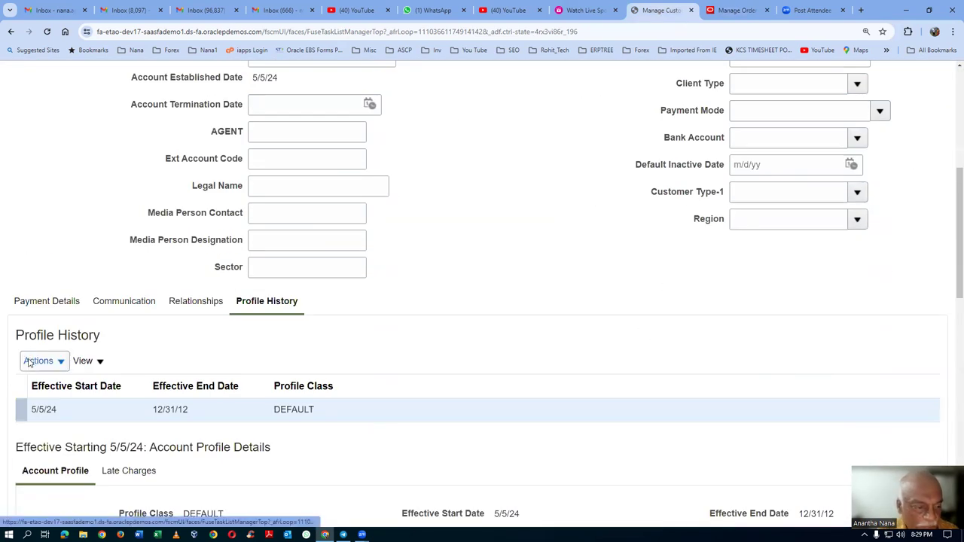
left_click(38, 361)
left_click(52, 404)
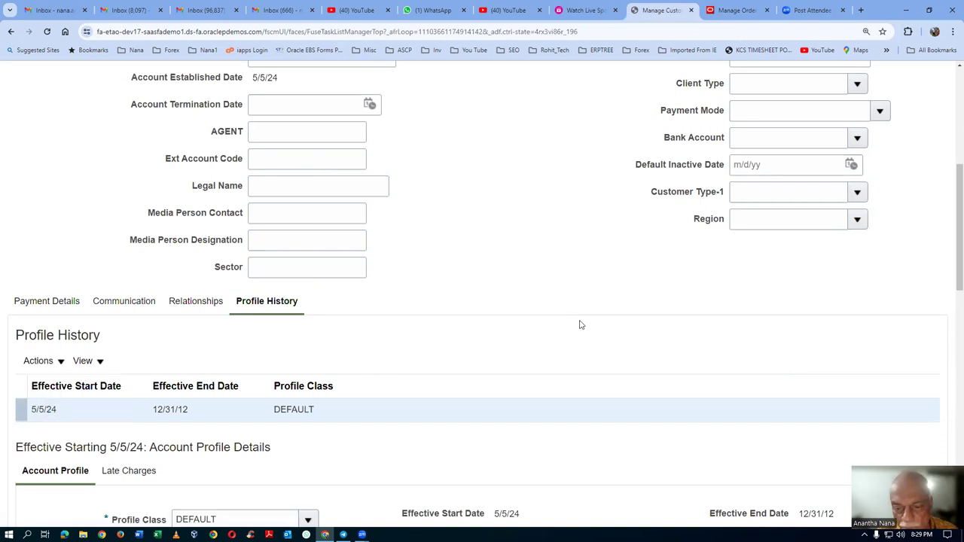
Clear the credit hold in the account profile, save and close the account, and exit Manage Customers
scroll(580, 329, "down", 5)
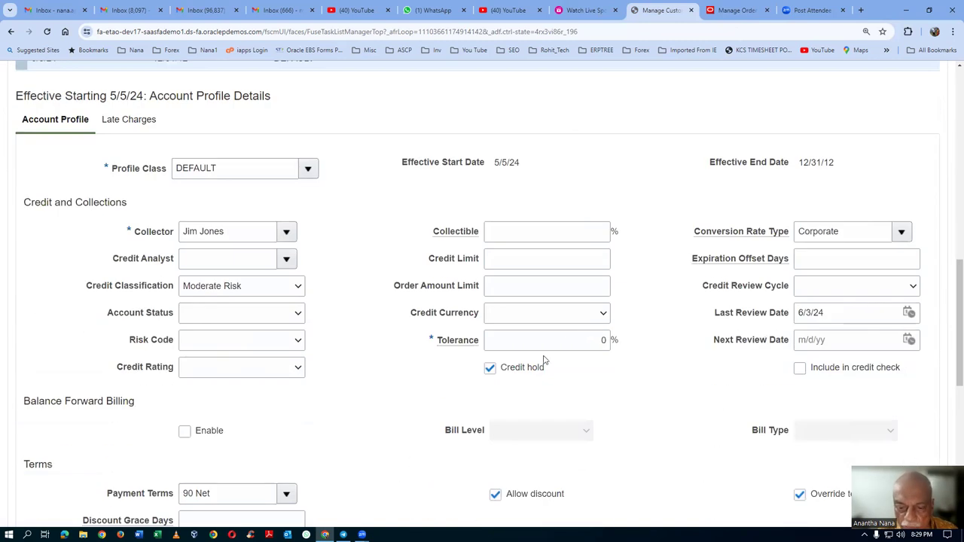
left_click(489, 369)
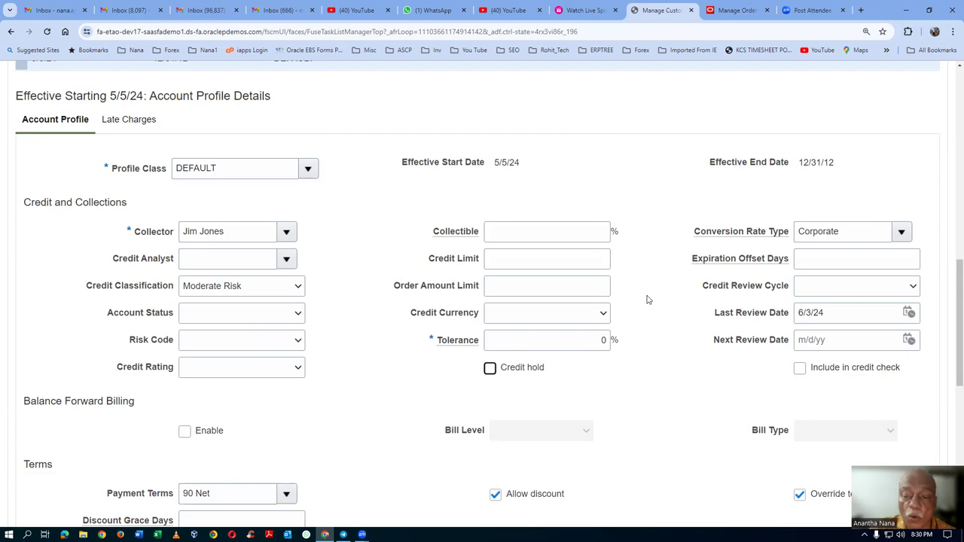
scroll(646, 301, "up", 10)
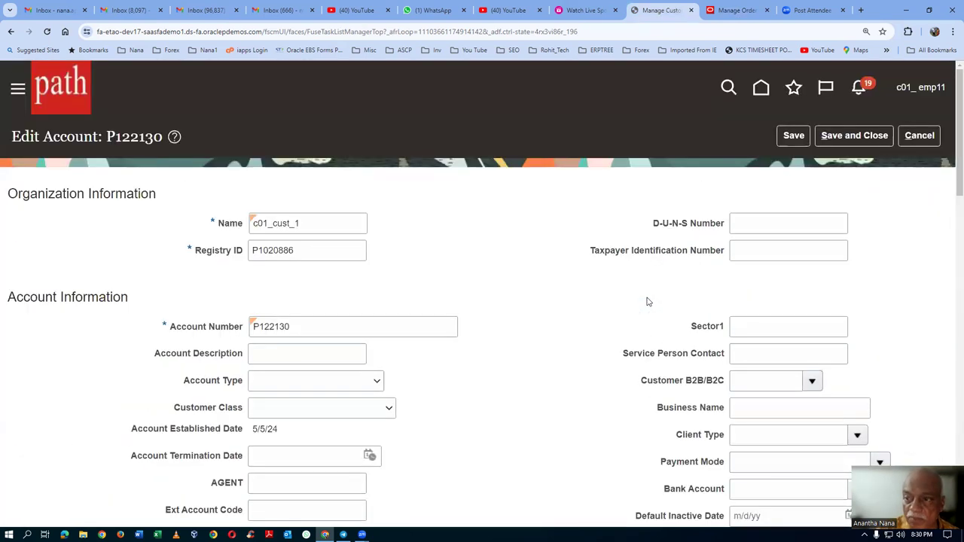
left_click(864, 139)
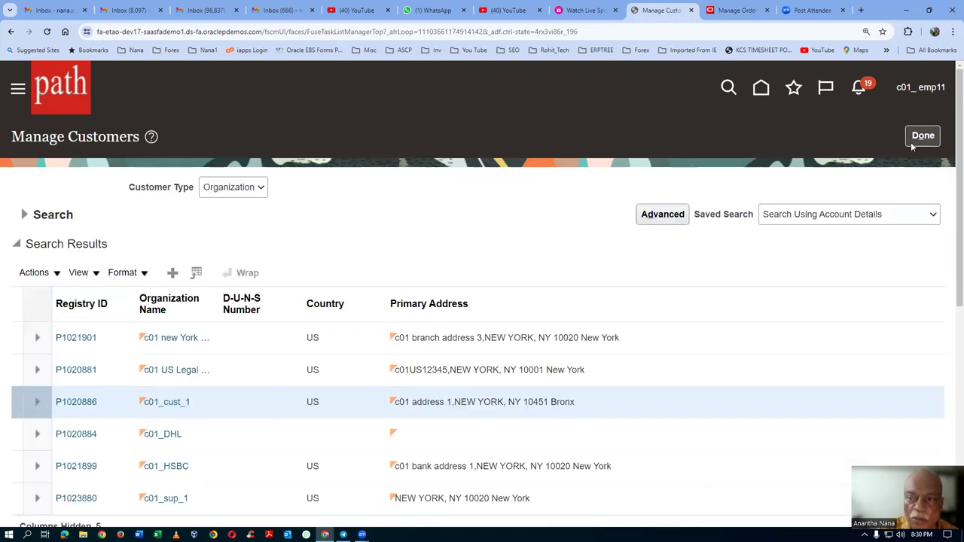
left_click(921, 138)
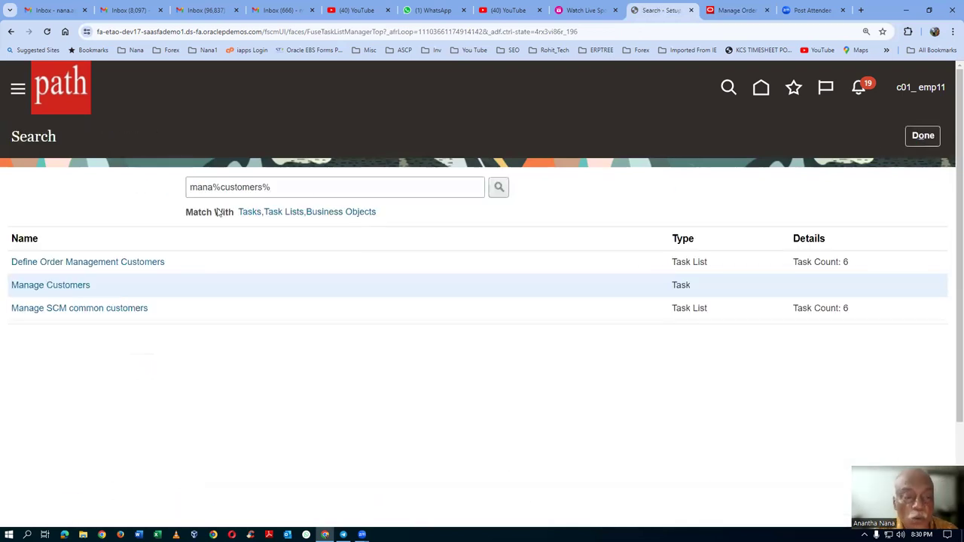
Search the setup tasks for "man%hold%code%" and open Manage Hold Codes
left_click(310, 188)
left_click_drag(310, 189, 43, 228)
type("man")
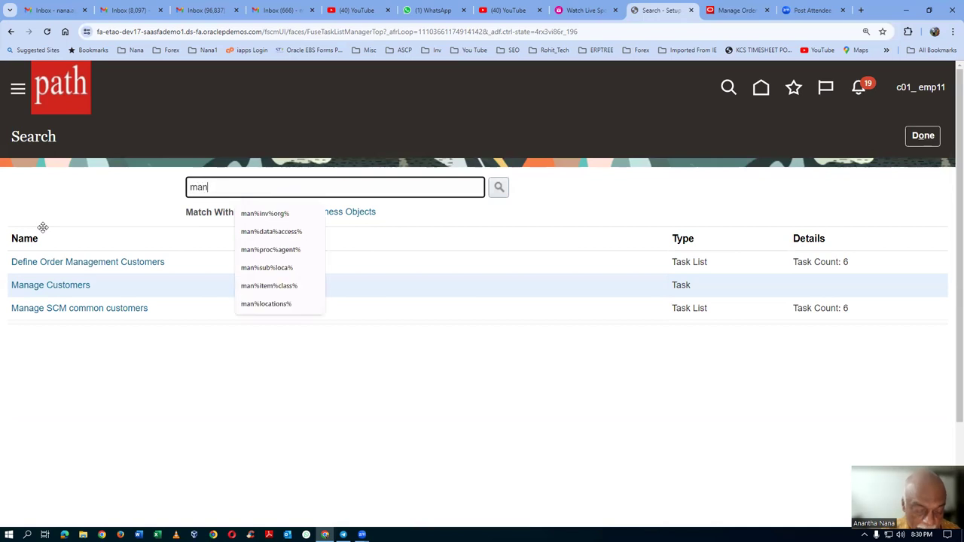
type("%hold")
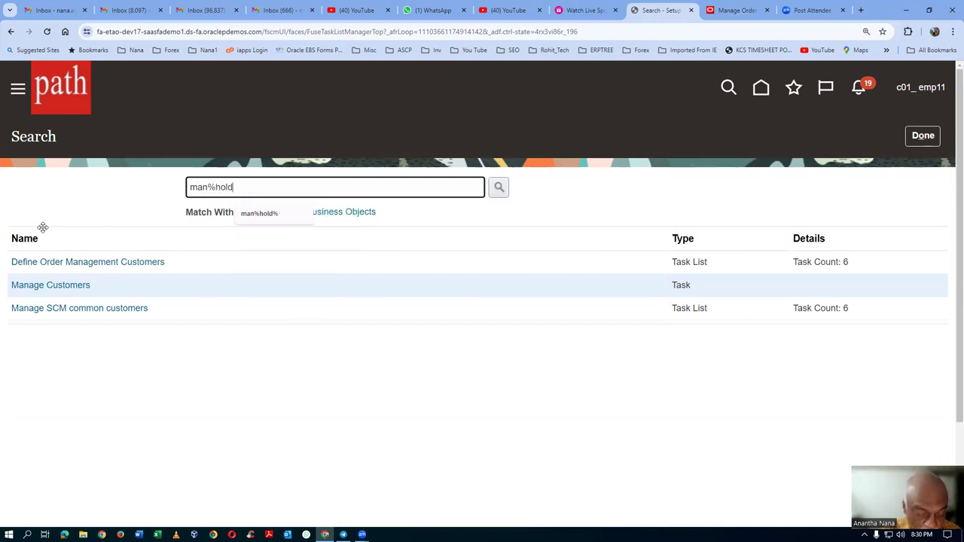
type("%code%")
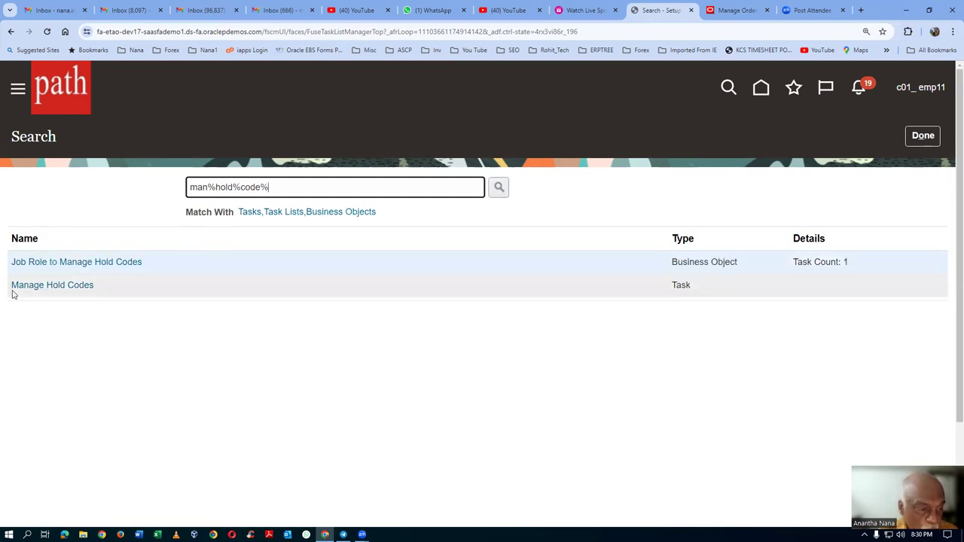
left_click(43, 287)
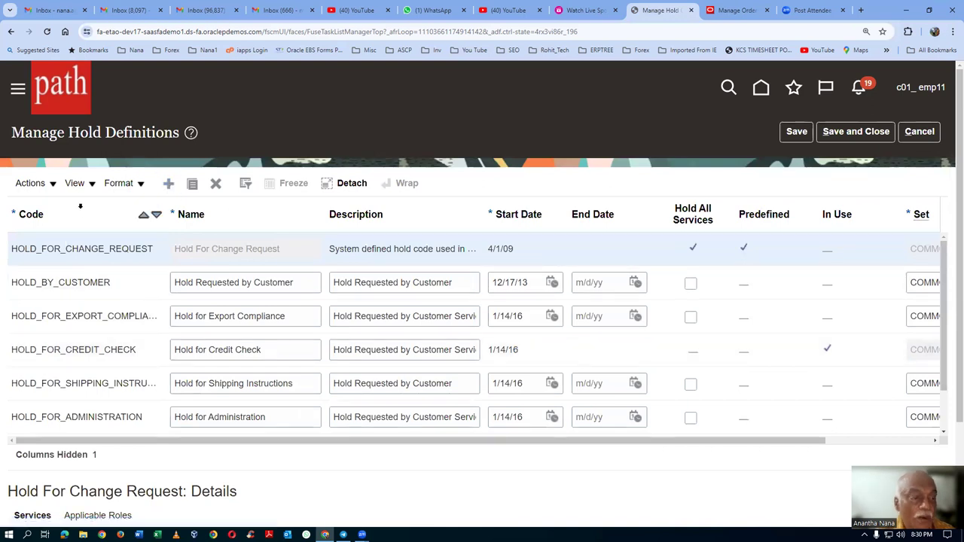
Add a new hold definition with the code "c01 shipping hold"
left_click(168, 183)
left_click(79, 248)
type("c")
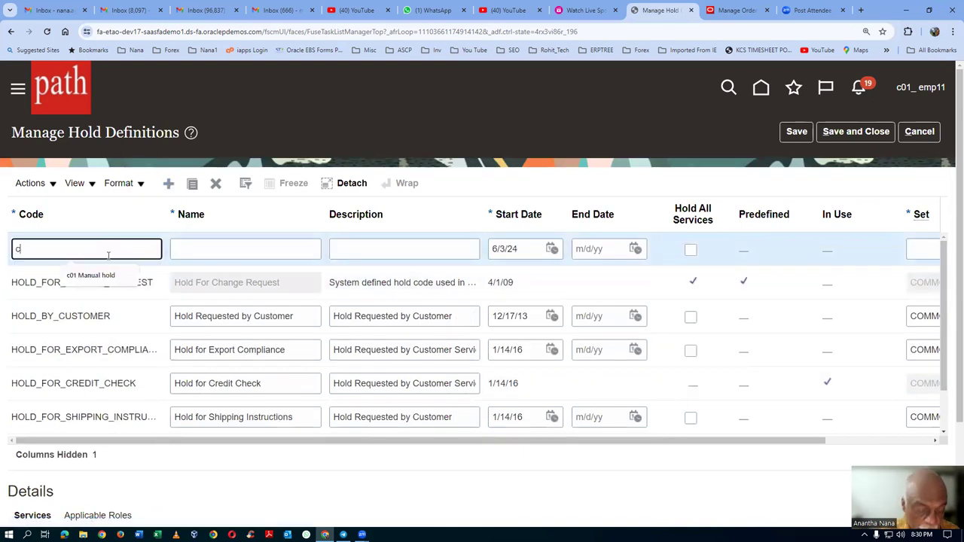
type("01 shipp")
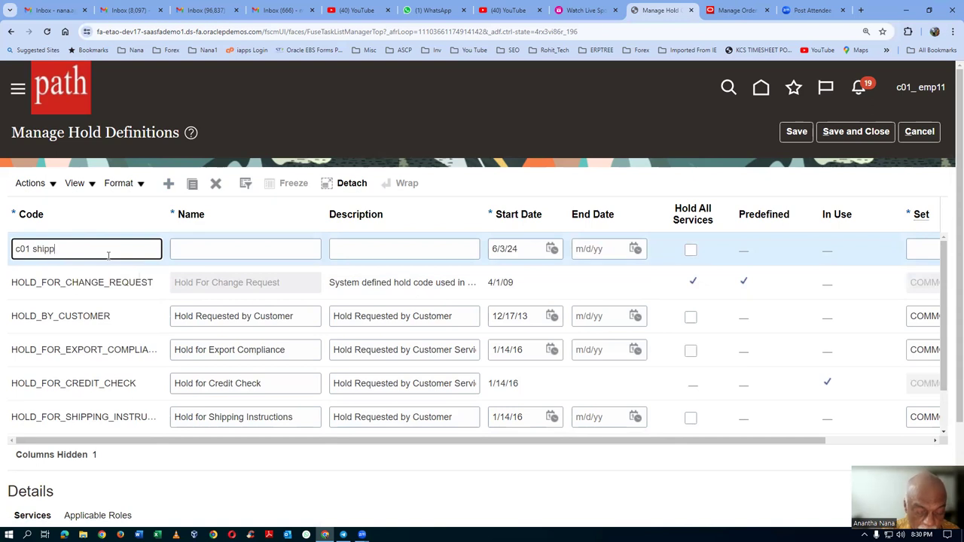
type("ing hold")
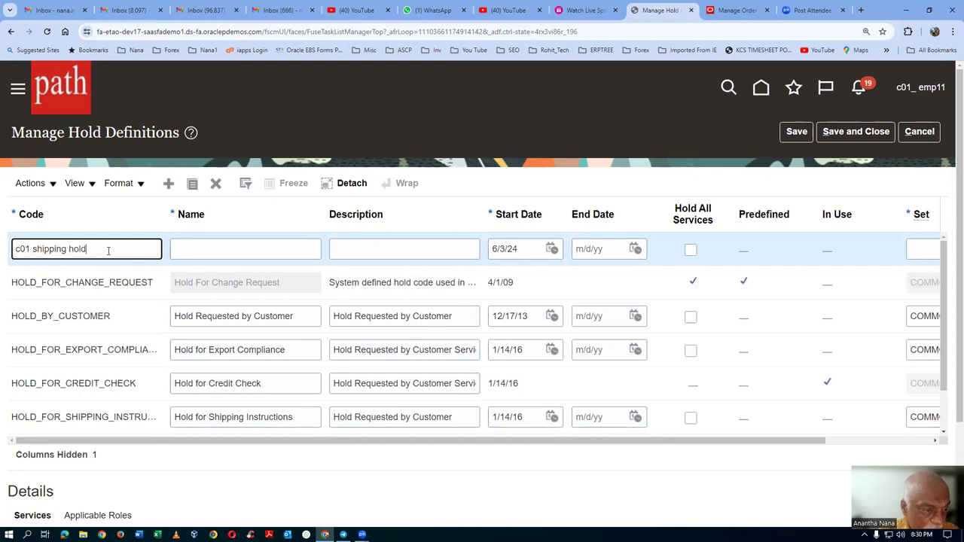
Copy the new hold's code into its name and description as "c01 shipping hold"
triple_click(58, 255)
key("ctrl+c")
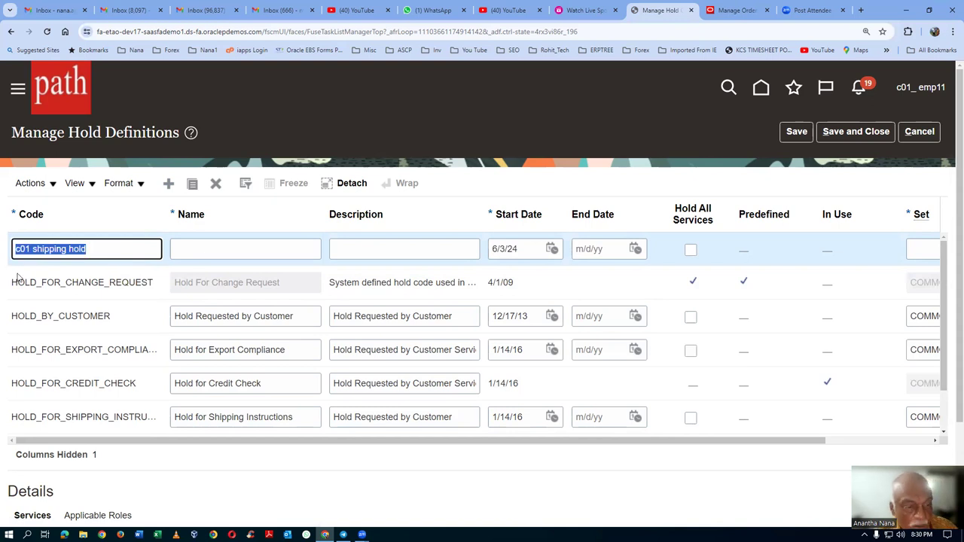
left_click(201, 251)
key("ctrl+v")
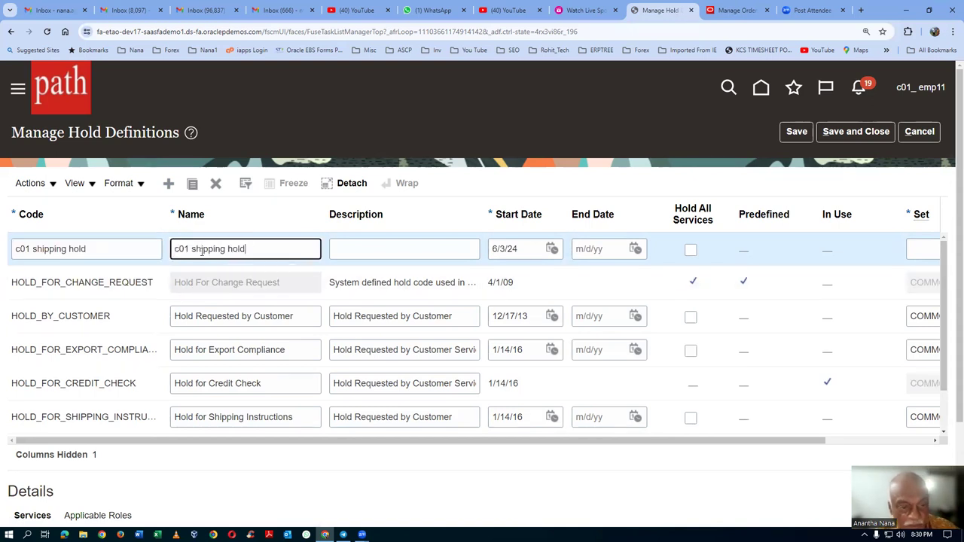
left_click(360, 247)
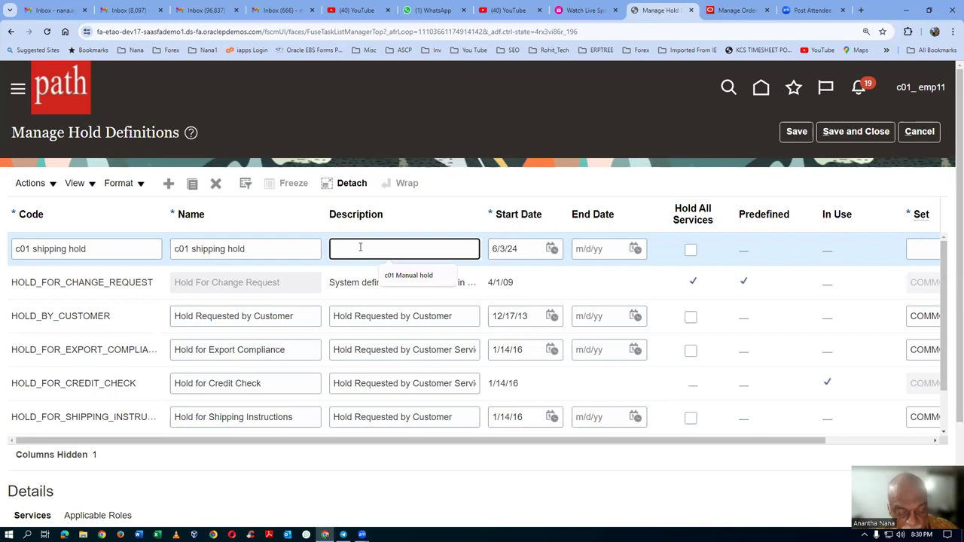
key("ctrl+v")
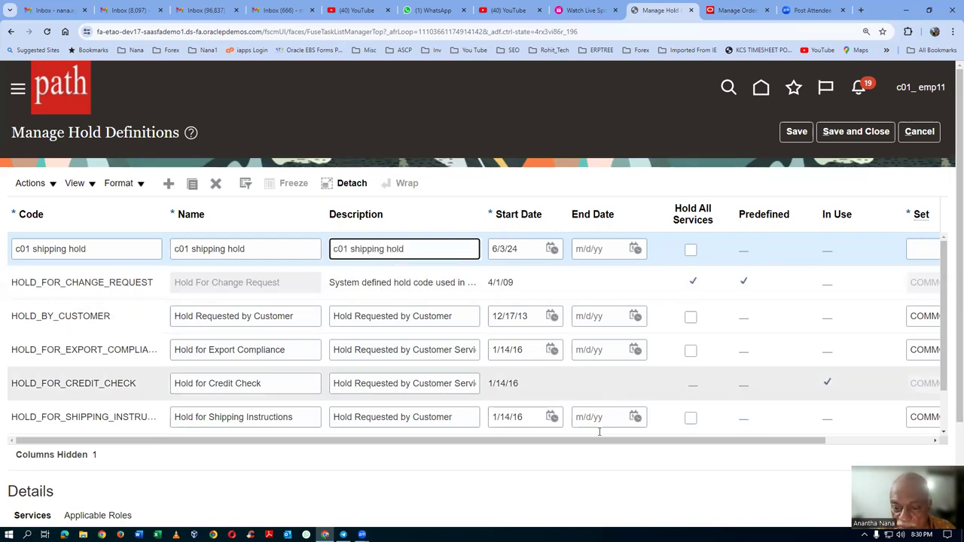
Assign the c01 shipping hold to the COMMON set, then save and close the hold definitions
left_click_drag(587, 440, 716, 441)
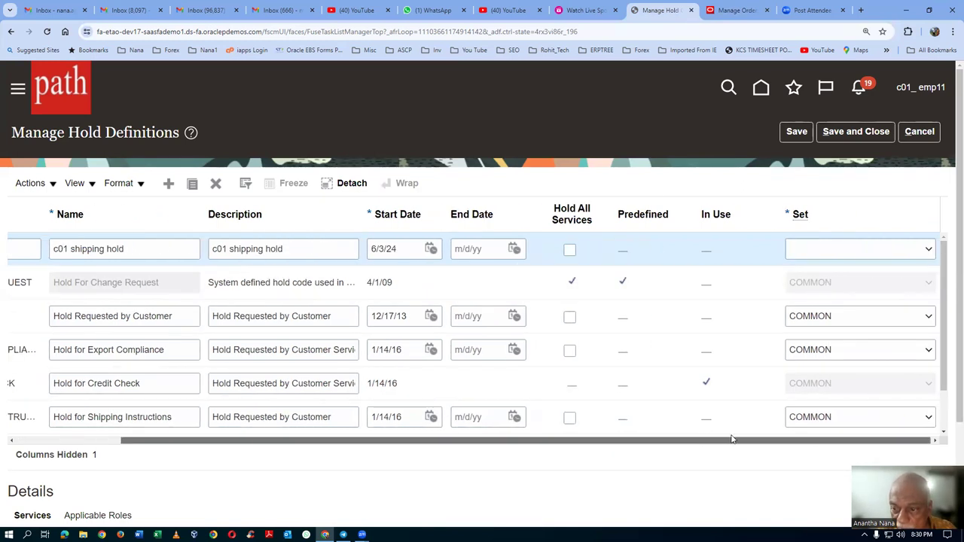
left_click(836, 249)
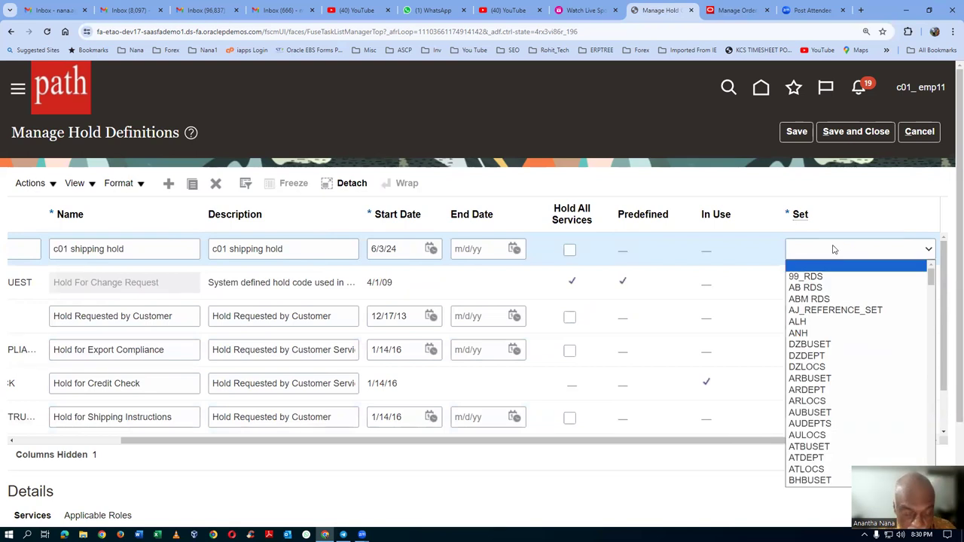
type("cod")
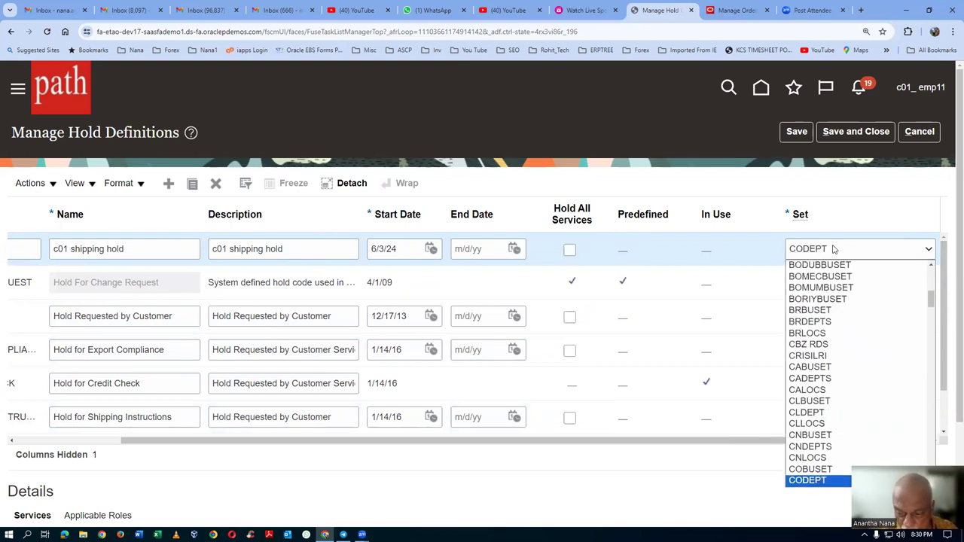
key("Down")
key("Down")
key("Down")
key("Down")
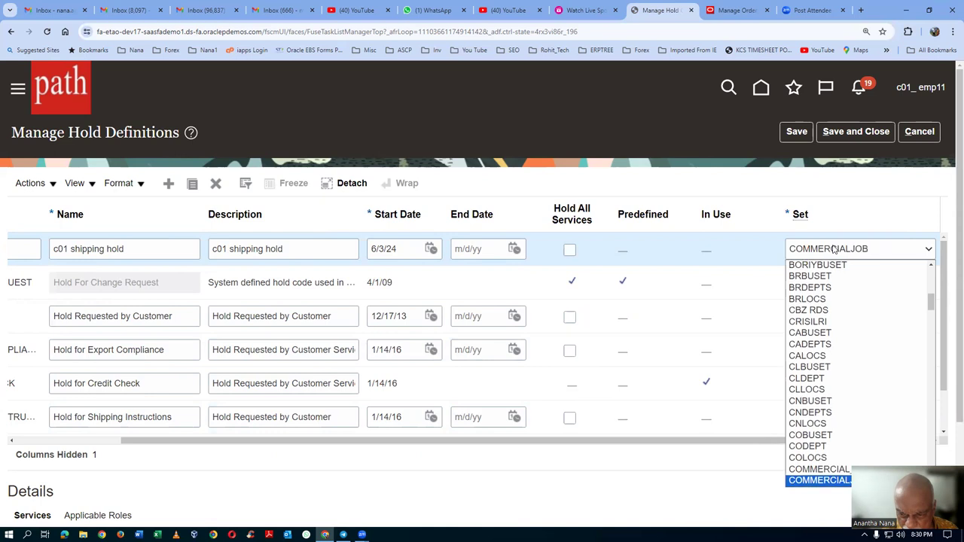
key("Return")
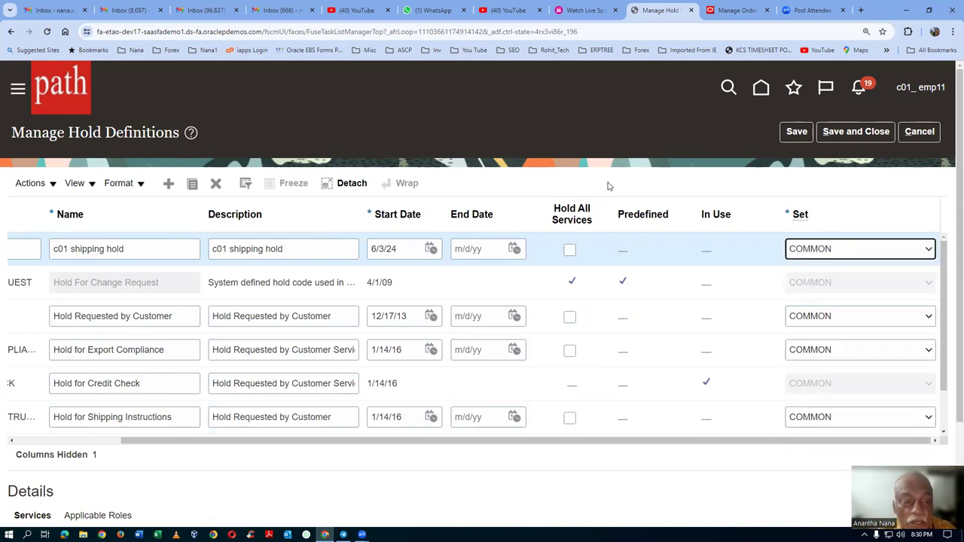
left_click_drag(346, 445, 240, 445)
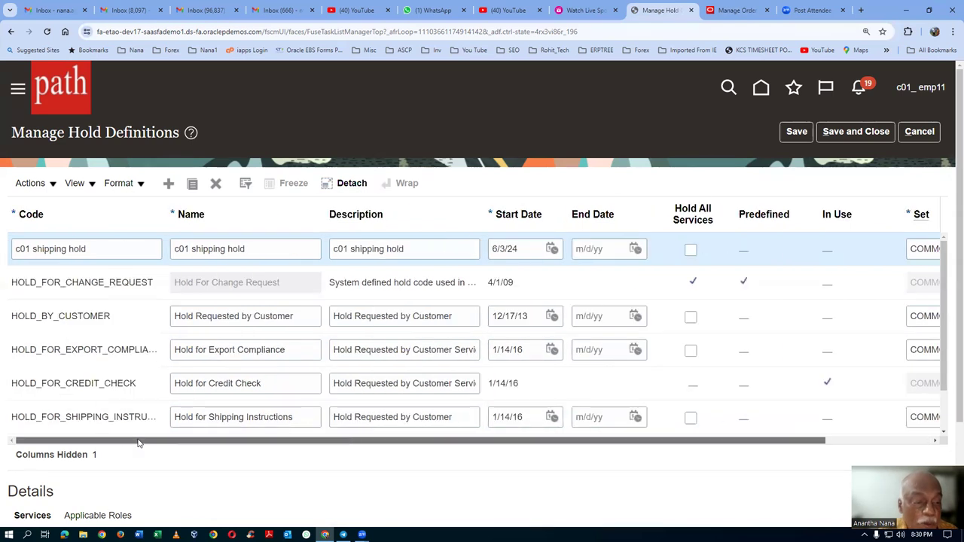
left_click(867, 133)
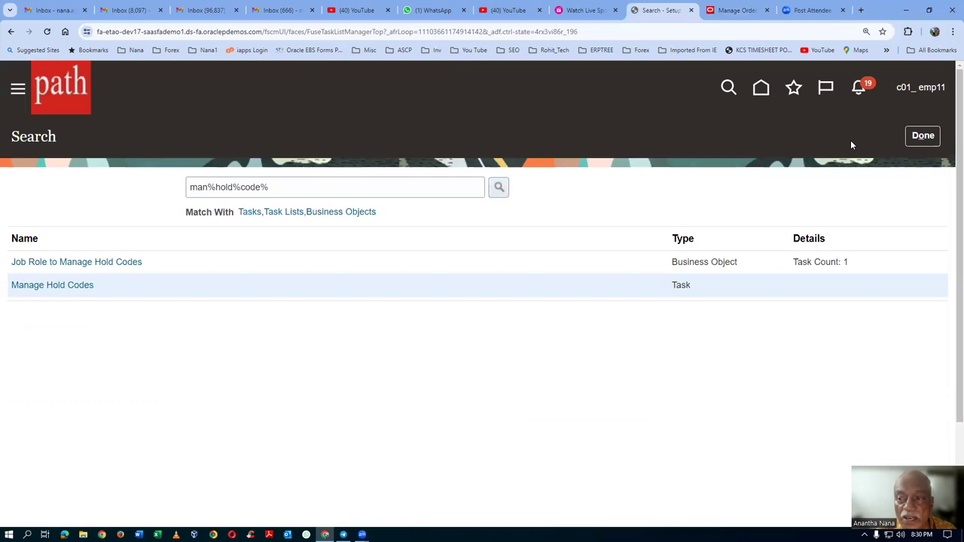
Switch to Order Management, close the open sales order, and create a new order for customer c01_cust_1
left_click(735, 10)
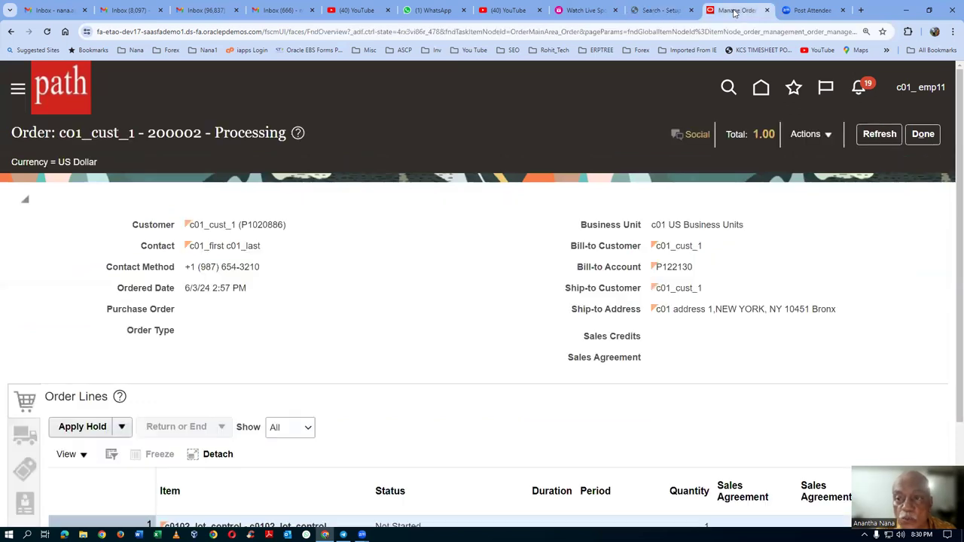
left_click(923, 137)
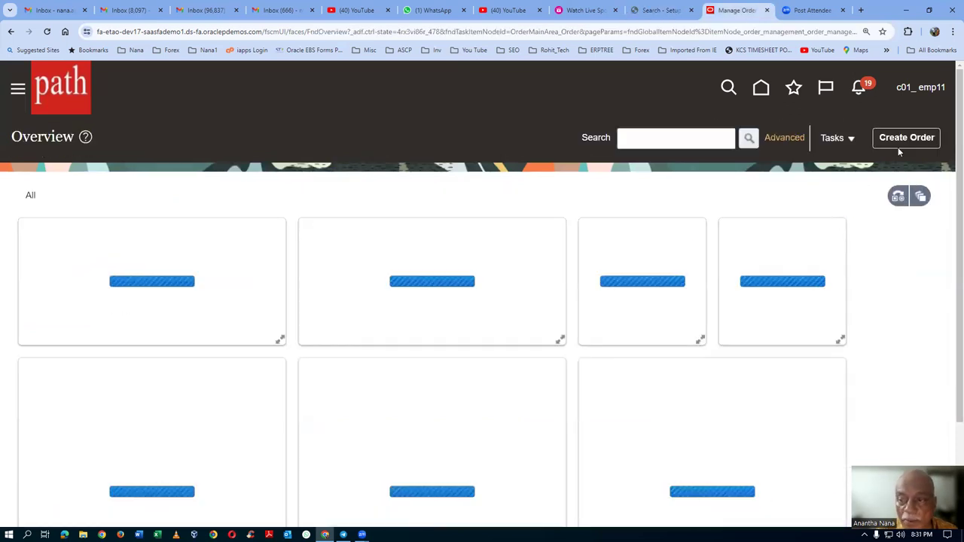
left_click(903, 141)
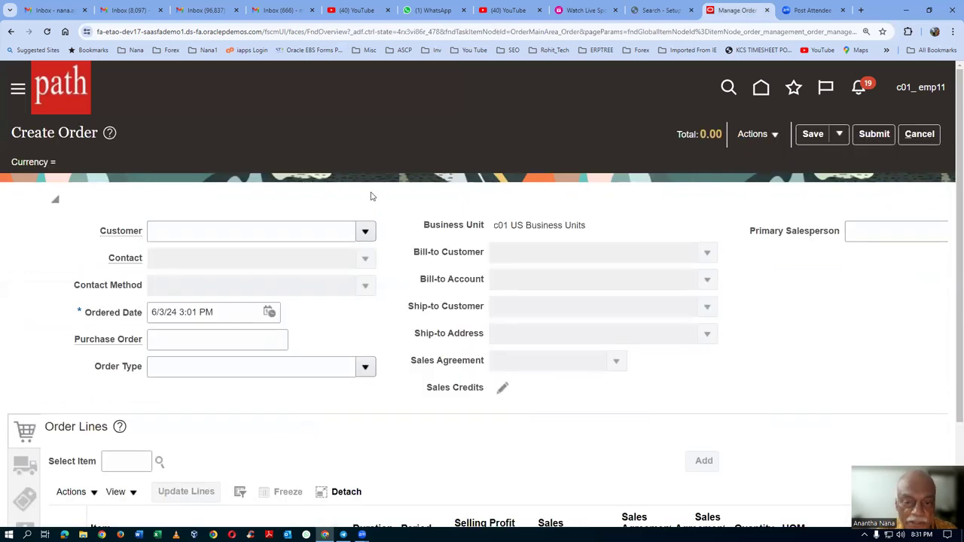
left_click(298, 224)
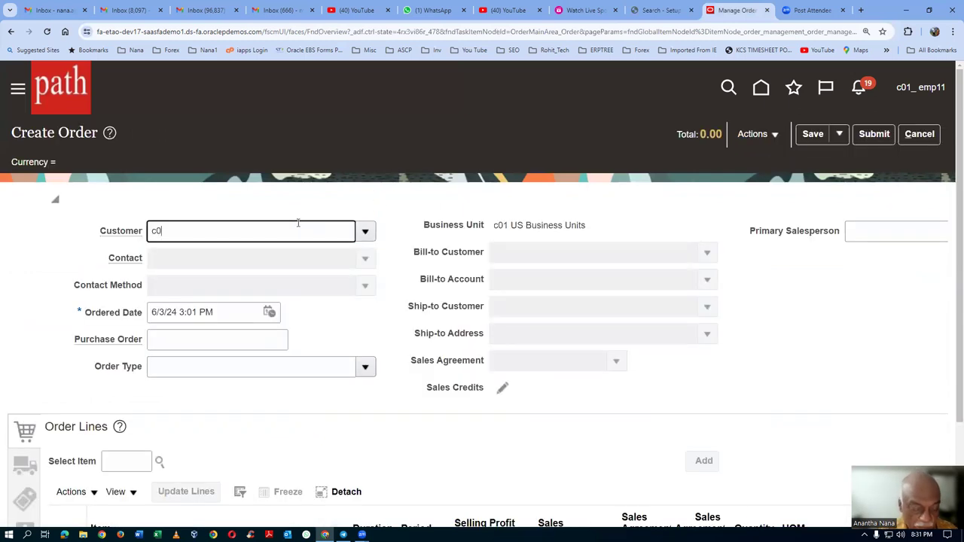
type("c01")
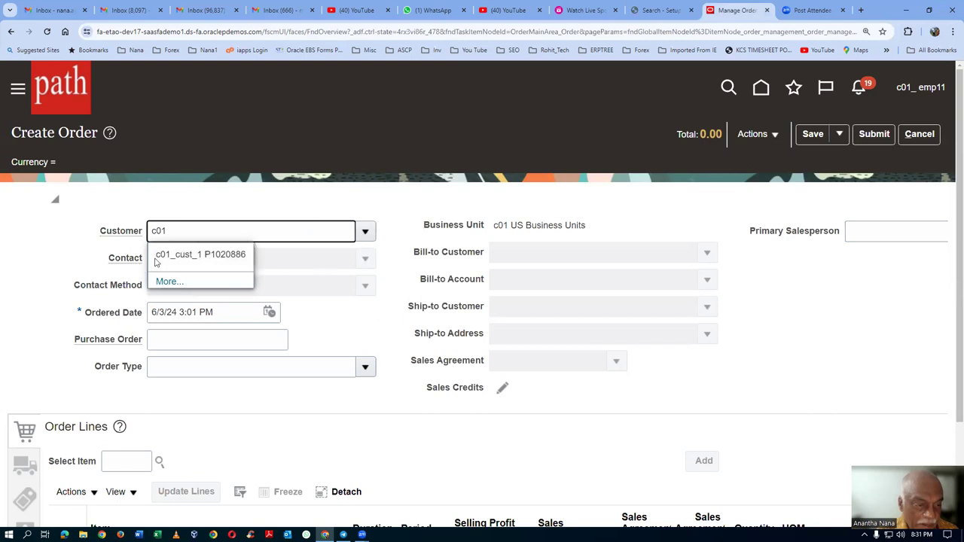
left_click(170, 257)
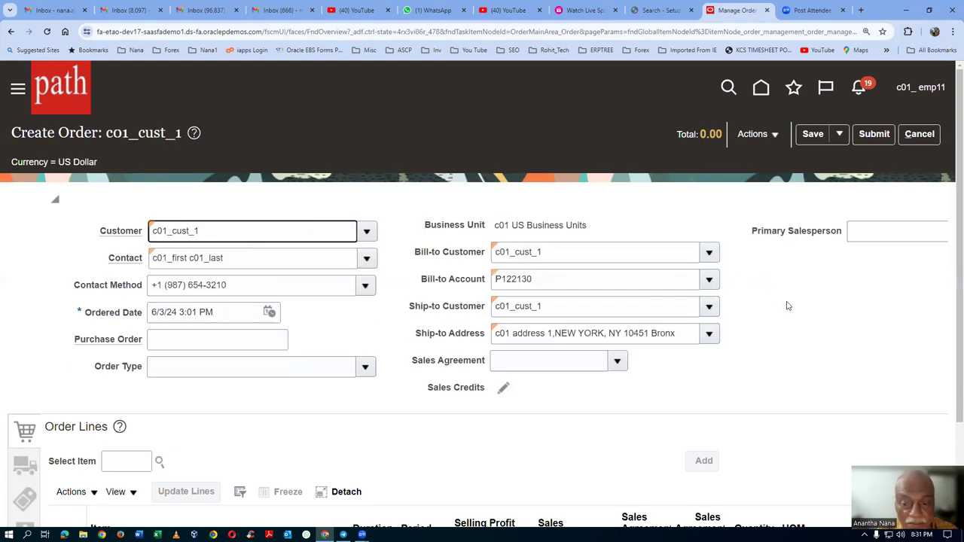
Add the item c0102_lot_control with quantity 2 to the order lines
scroll(789, 306, "down", 2)
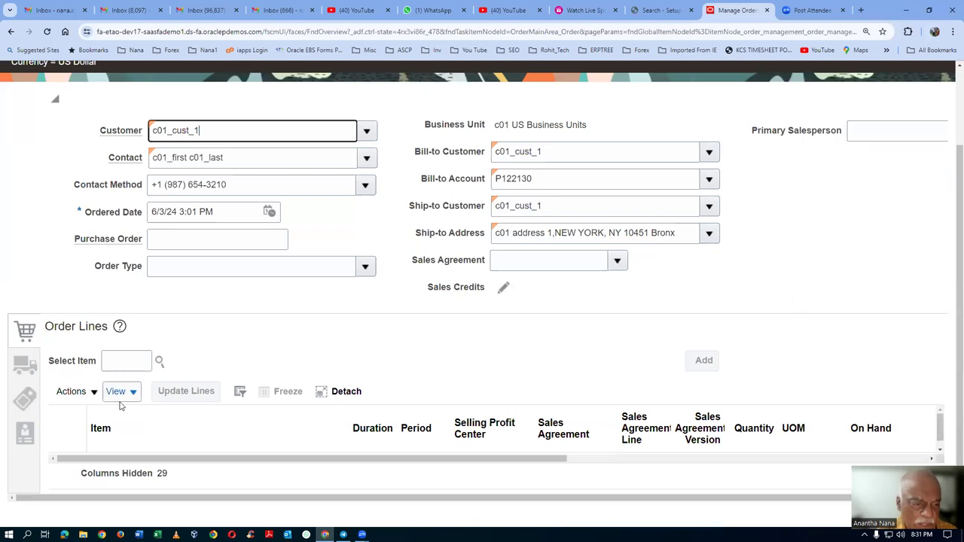
left_click(120, 363)
type("c0102_lot_")
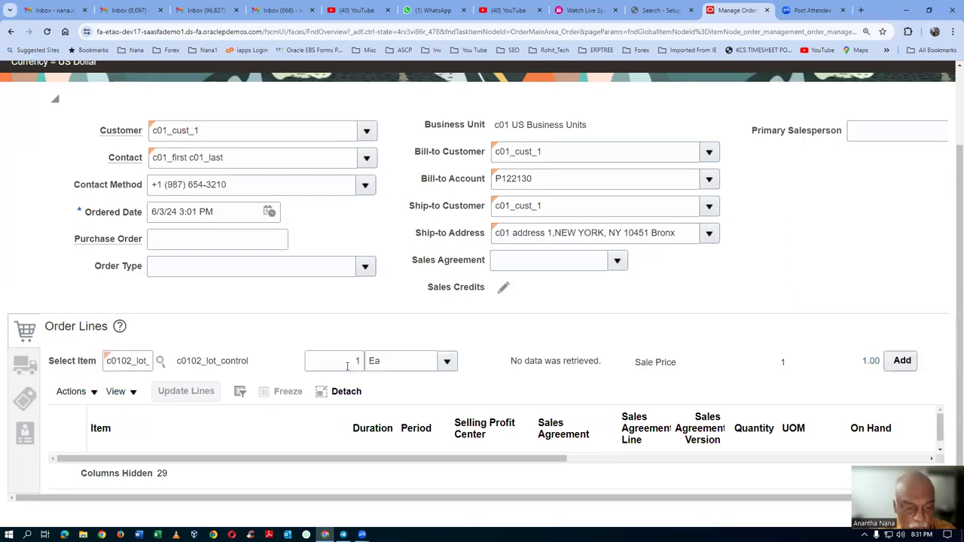
left_click(348, 366)
type("2")
key("Tab")
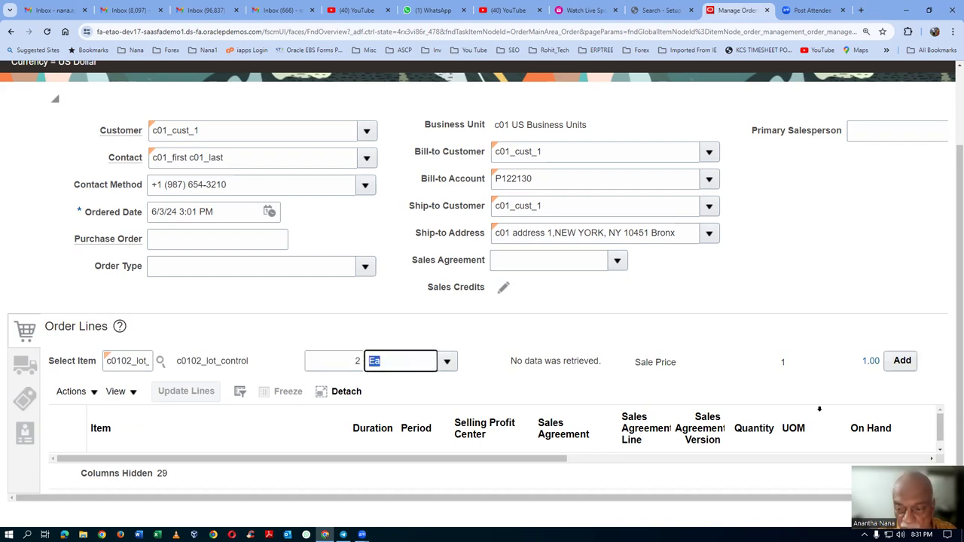
left_click(903, 362)
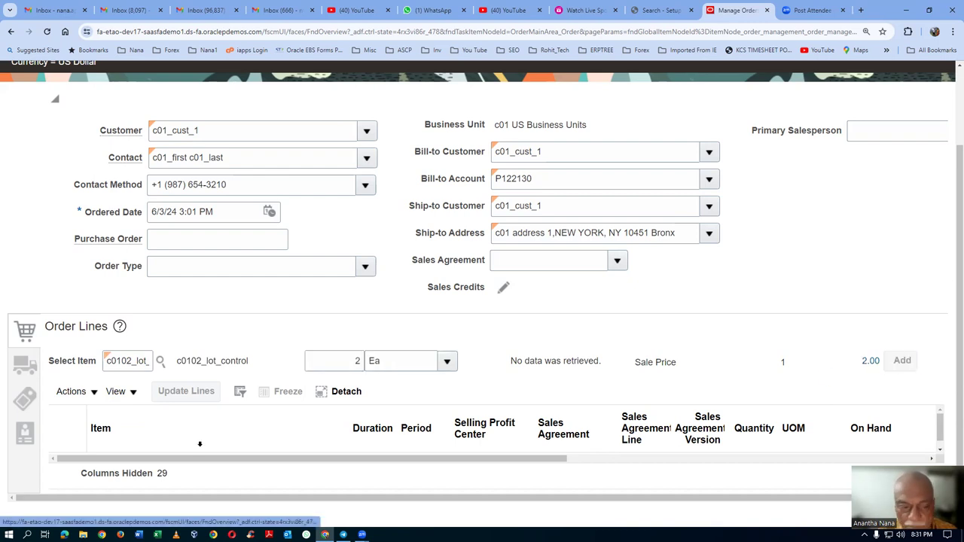
Set the supply warehouse in the order's shipment details to C011 - c01 child 1
left_click(25, 364)
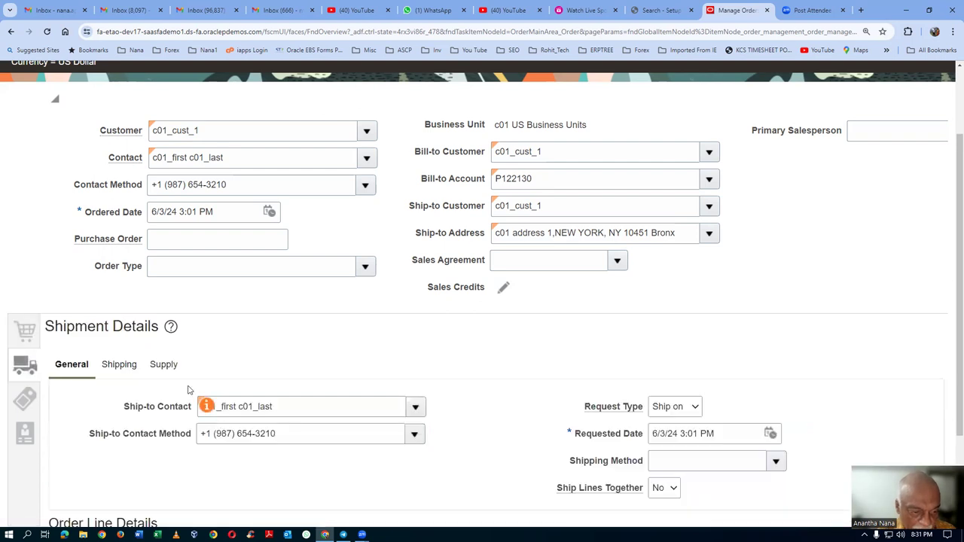
left_click(162, 365)
left_click(302, 405)
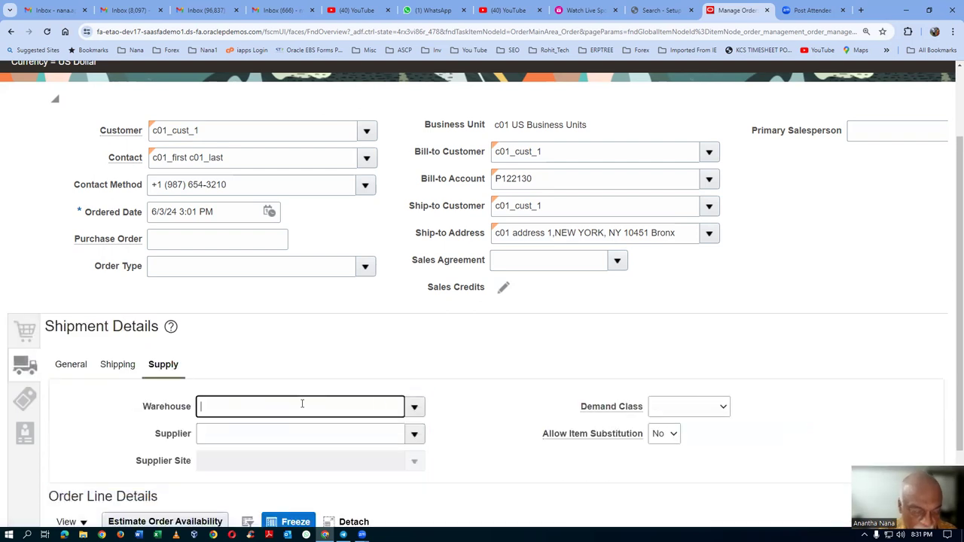
type("c01")
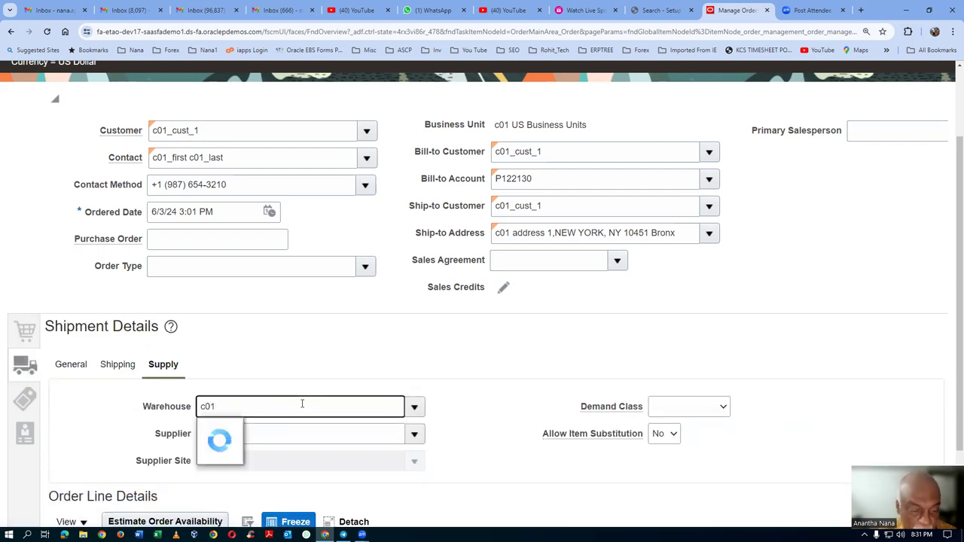
left_click(267, 437)
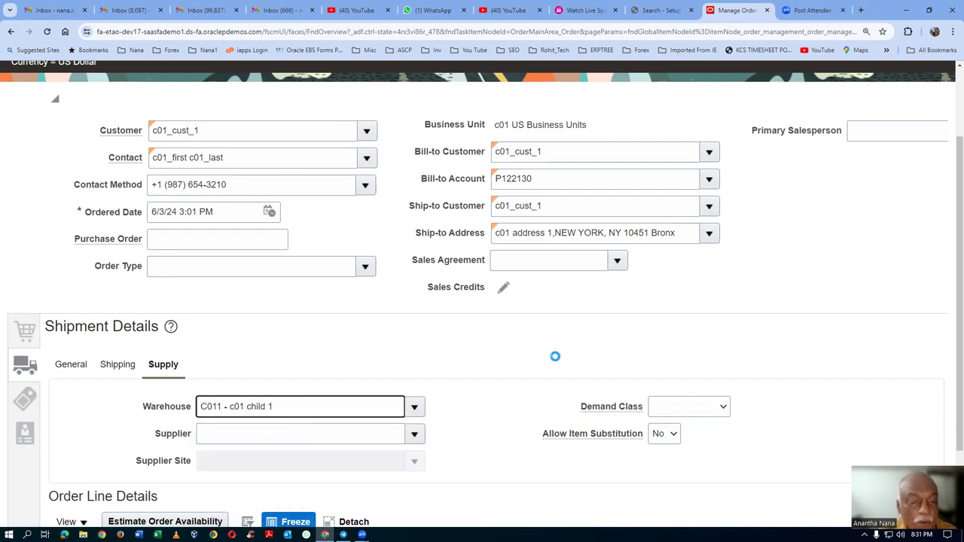
Submit the order and close the confirmation
scroll(574, 356, "up", 2)
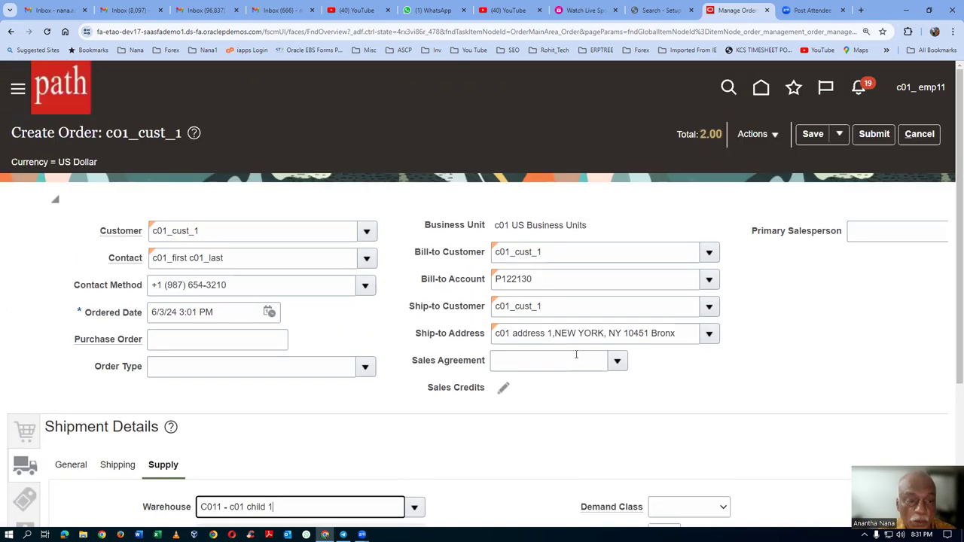
left_click(867, 137)
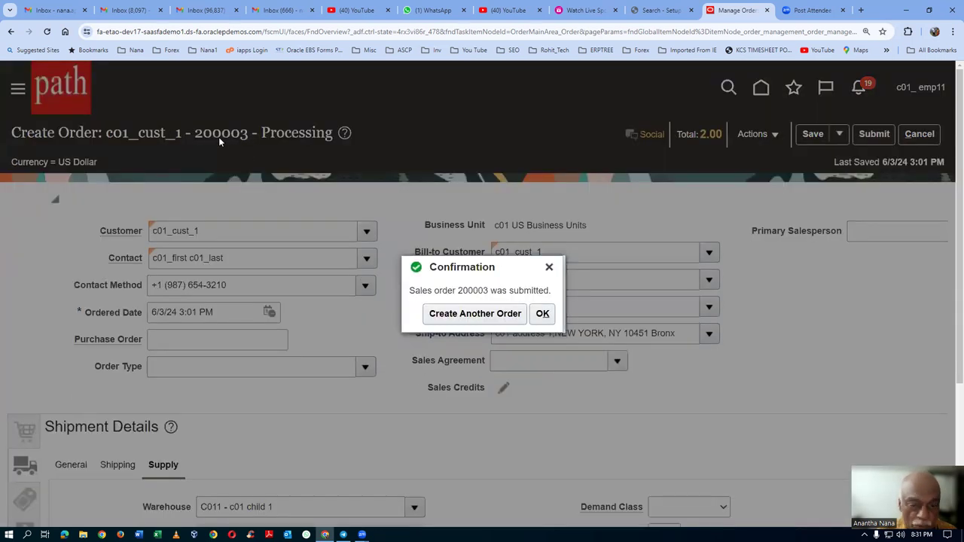
left_click(541, 315)
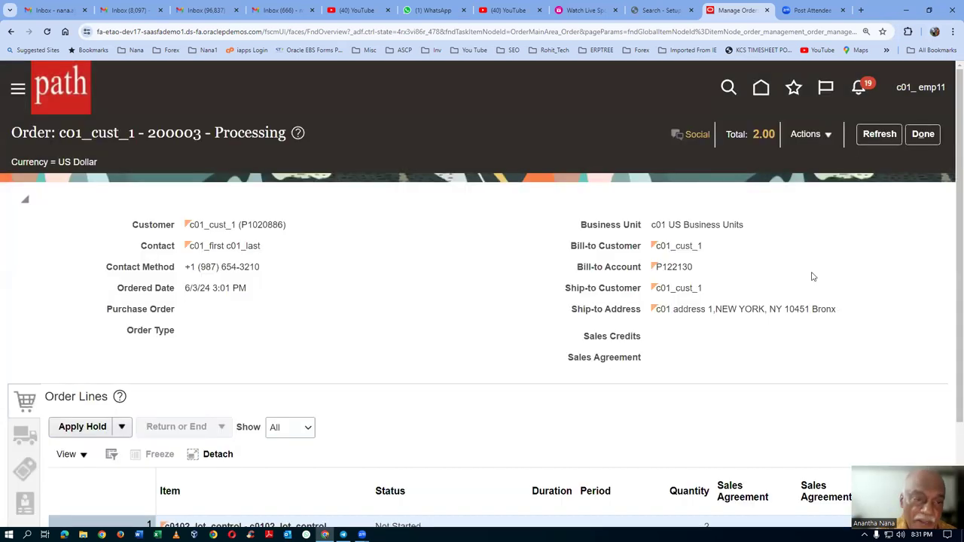
Switch the order to the fulfillment view and open the orchestration process from its fulfillment line
left_click(804, 134)
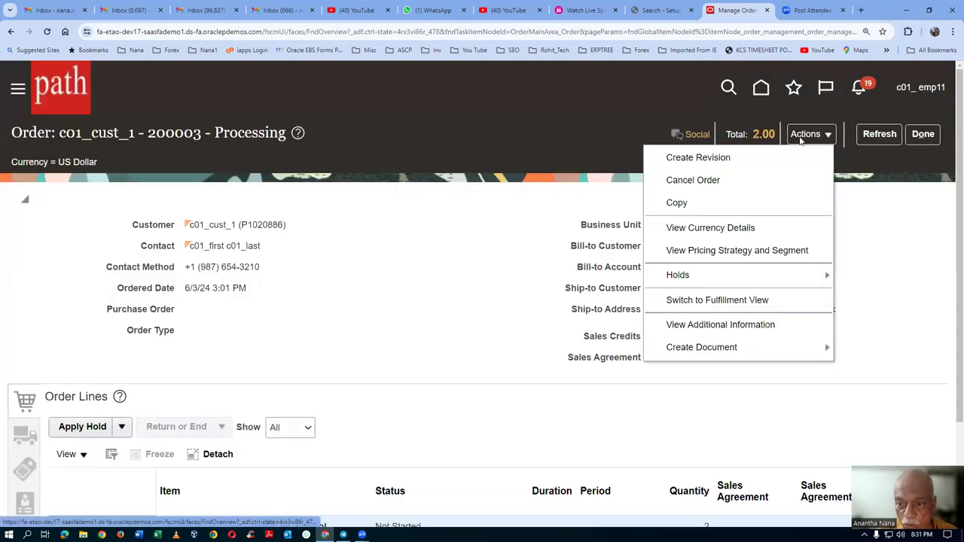
left_click(742, 301)
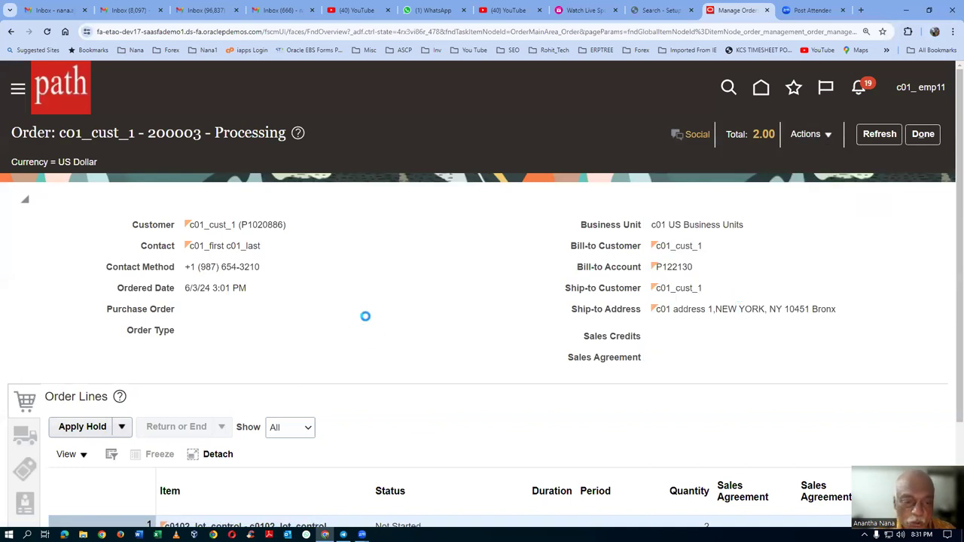
scroll(368, 317, "down", 2)
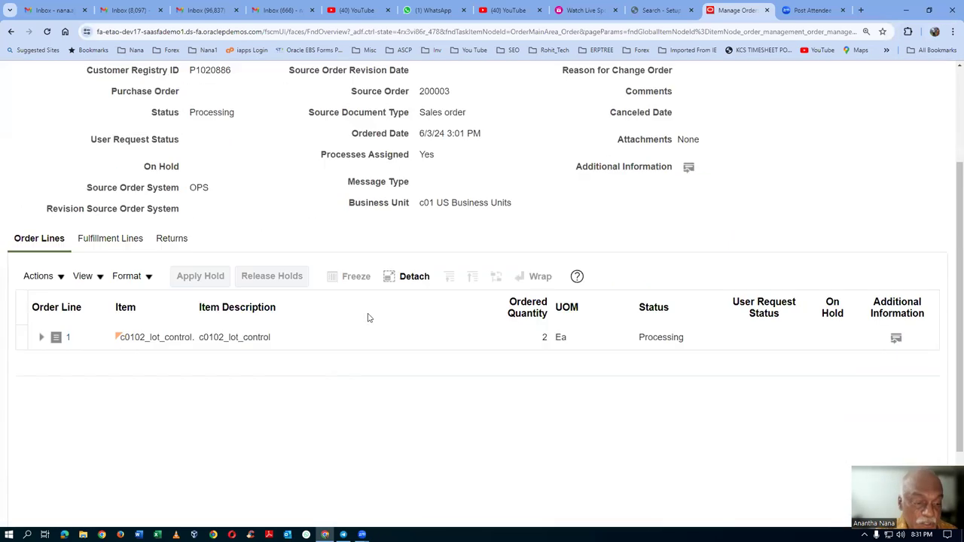
left_click(104, 240)
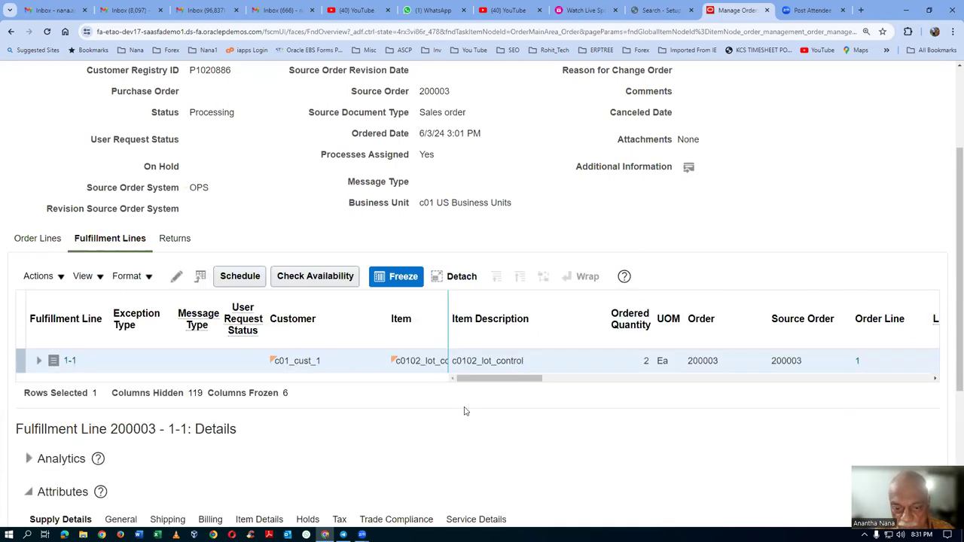
left_click_drag(508, 381, 555, 382)
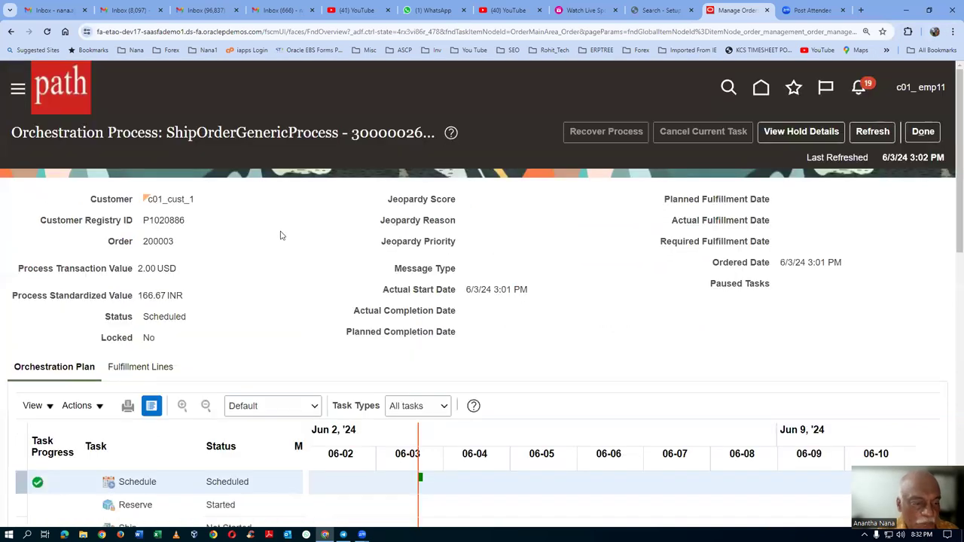
Refresh the orchestration process twice and check the status of its schedule, reserve, ship and invoice tasks
scroll(280, 236, "down", 1)
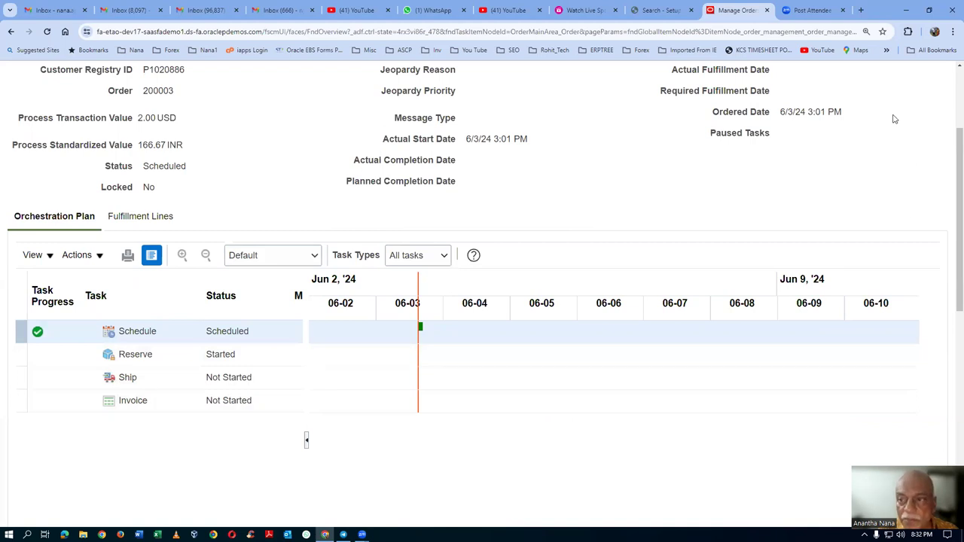
scroll(892, 124, "up", 2)
left_click(874, 81)
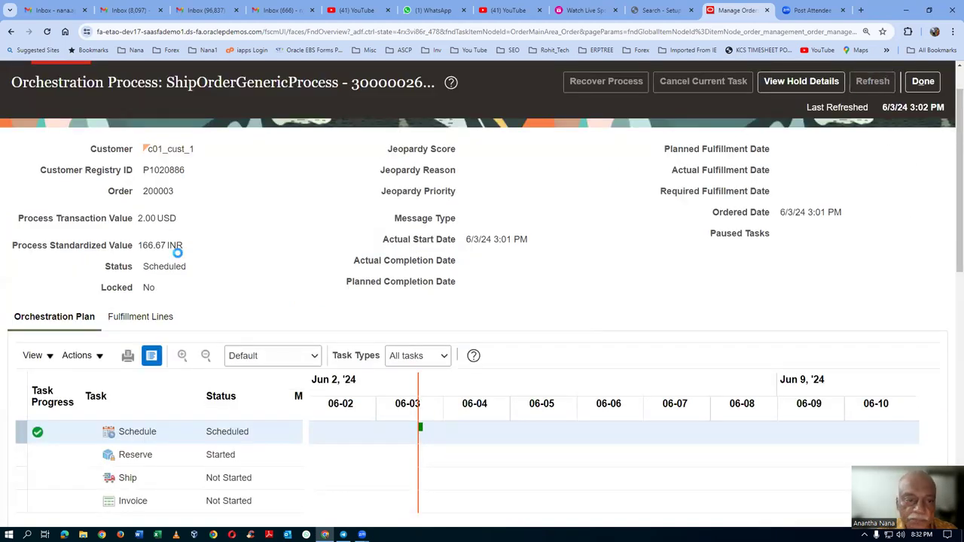
scroll(272, 247, "down", 2)
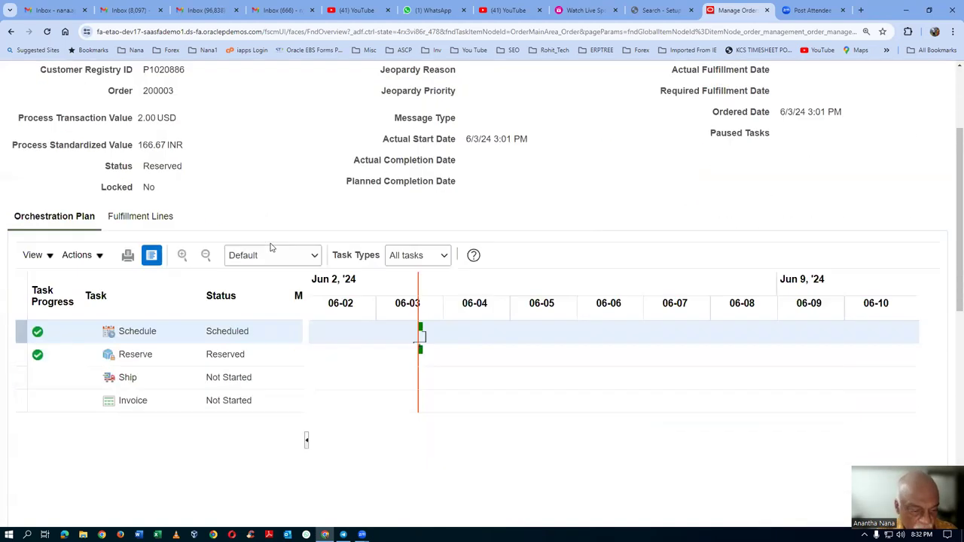
scroll(766, 324, "up", 3)
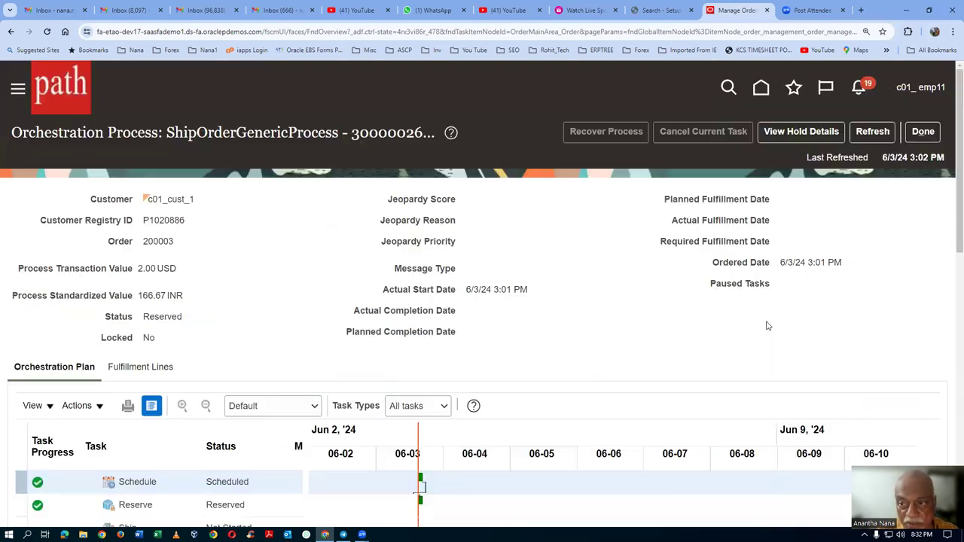
left_click(870, 134)
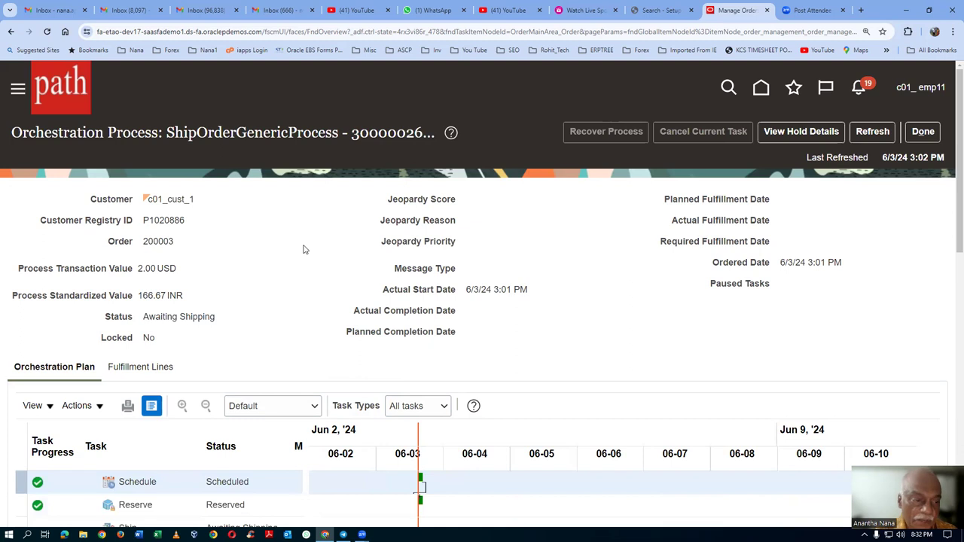
scroll(304, 249, "down", 1)
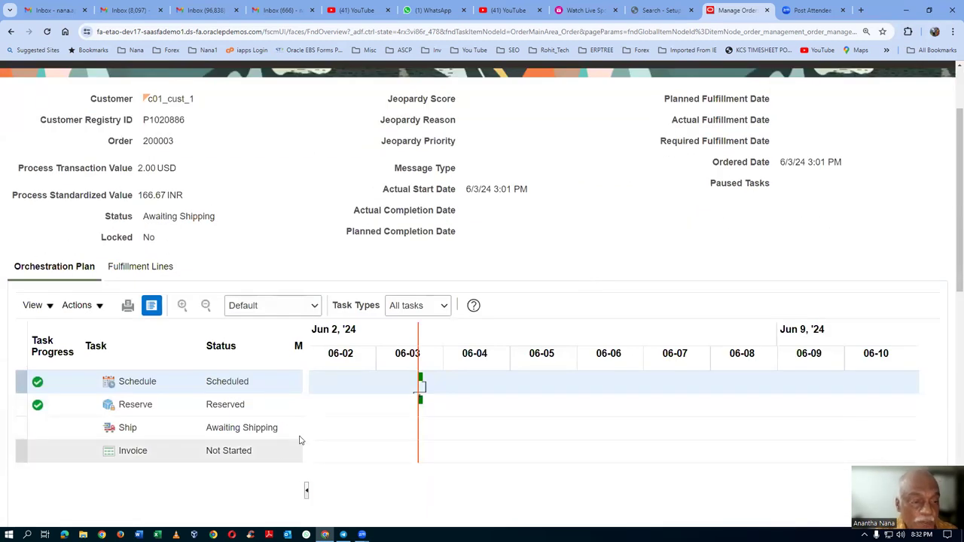
Check the actions offered for fulfillment line 1-1 in the orchestration process, then return to the order
left_click(143, 267)
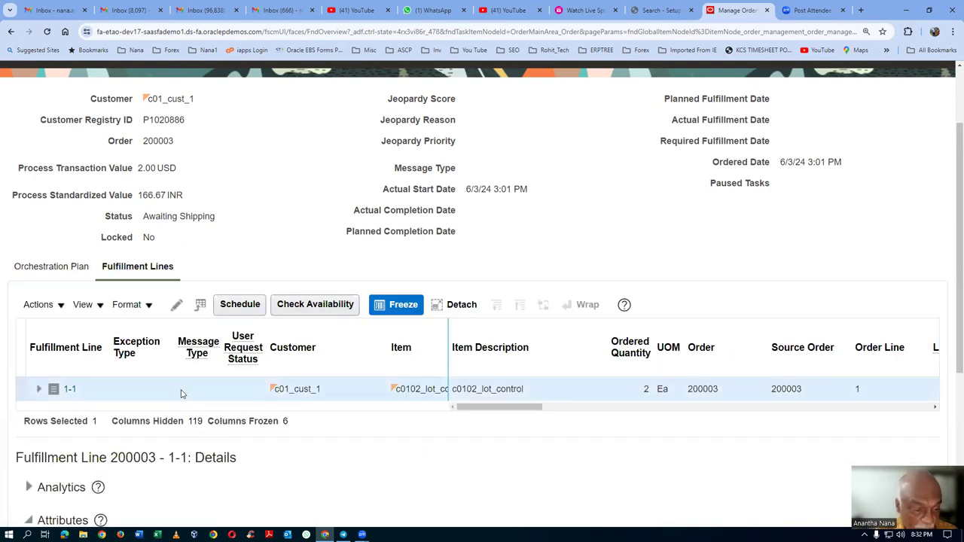
left_click(32, 307)
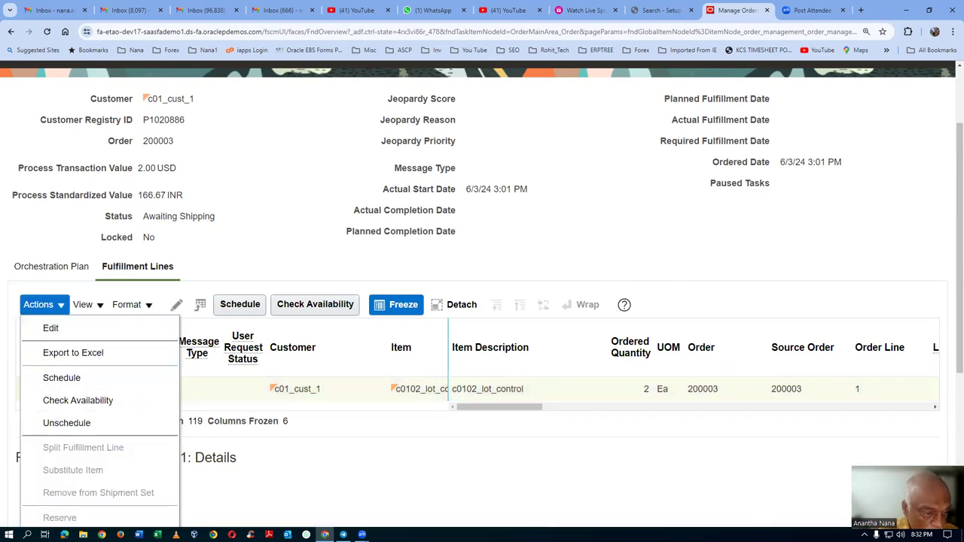
left_click(645, 236)
scroll(783, 208, "up", 2)
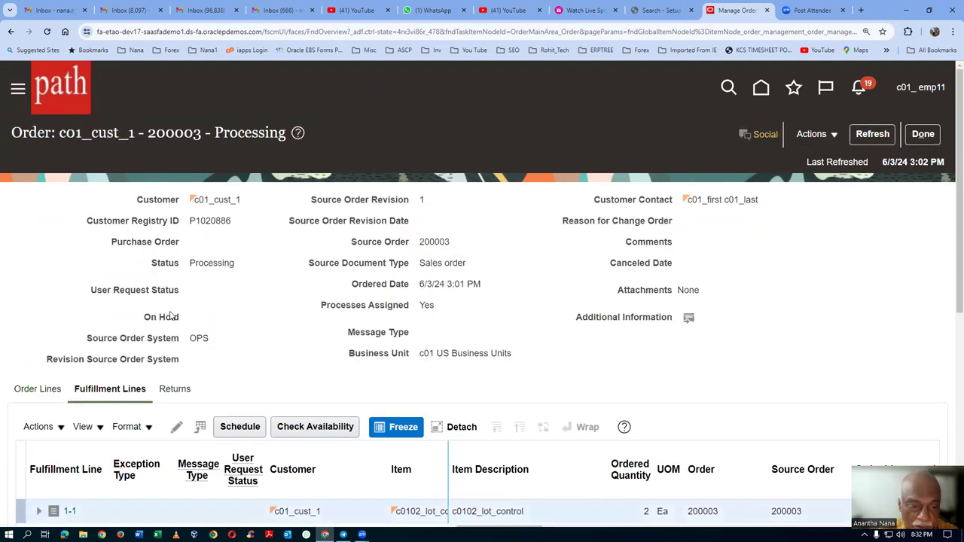
Check the actions offered for fulfillment line 1-1 in the order's fulfillment view
scroll(182, 343, "down", 1)
scroll(182, 344, "down", 2)
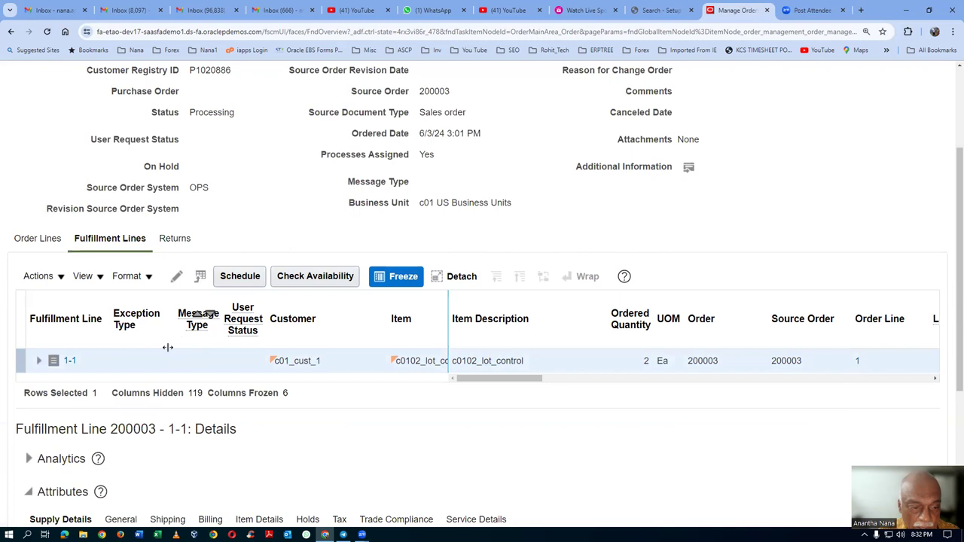
left_click(43, 278)
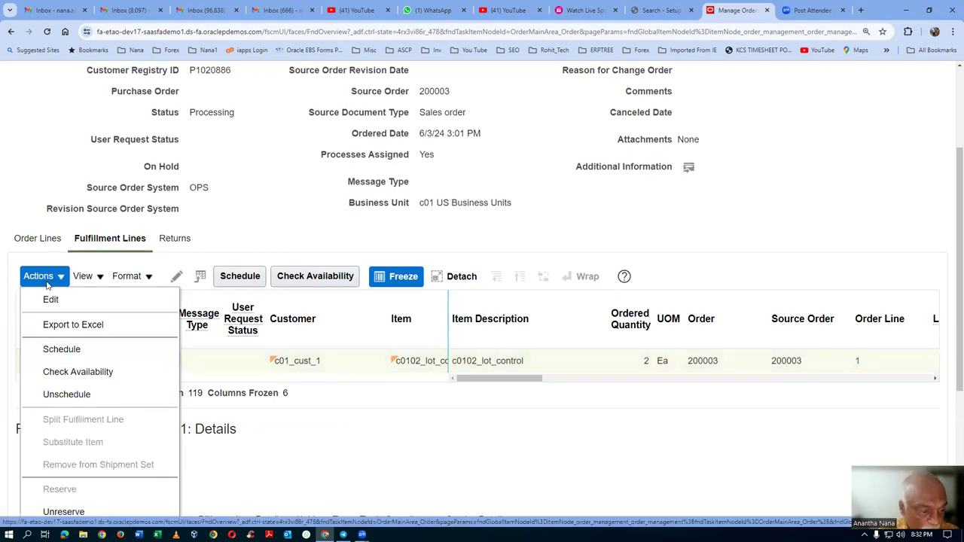
left_click(688, 232)
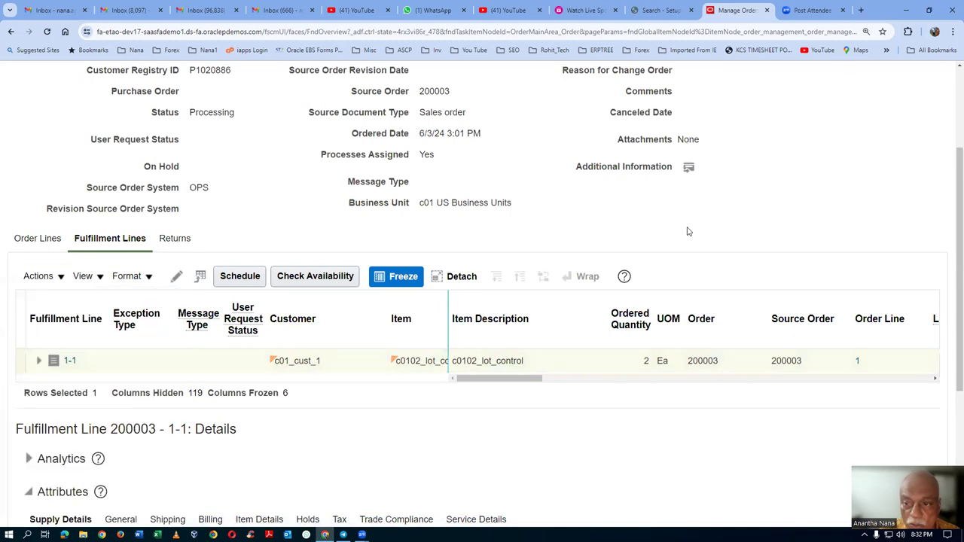
Leave the fulfillment view and check the order line's status on the order page
scroll(929, 148, "up", 3)
left_click(925, 136)
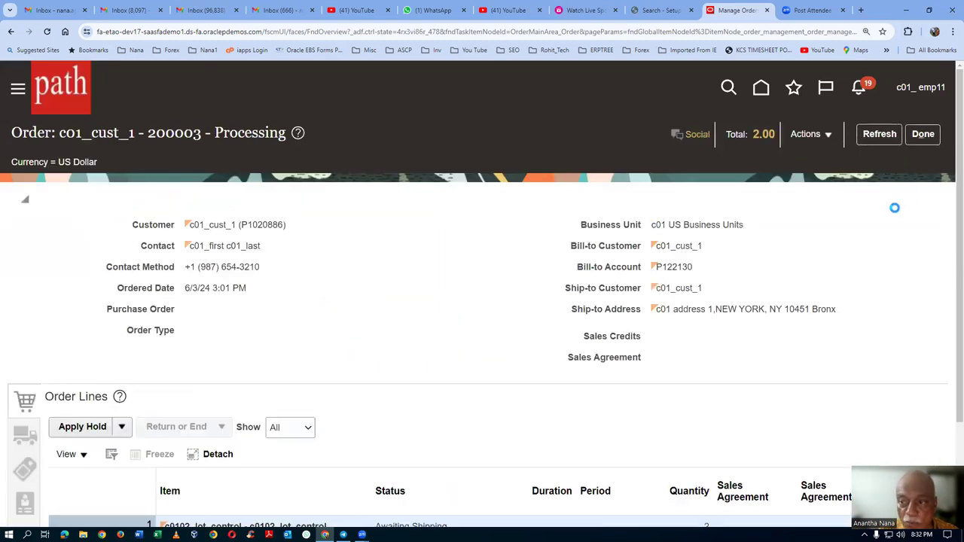
scroll(411, 255, "down", 2)
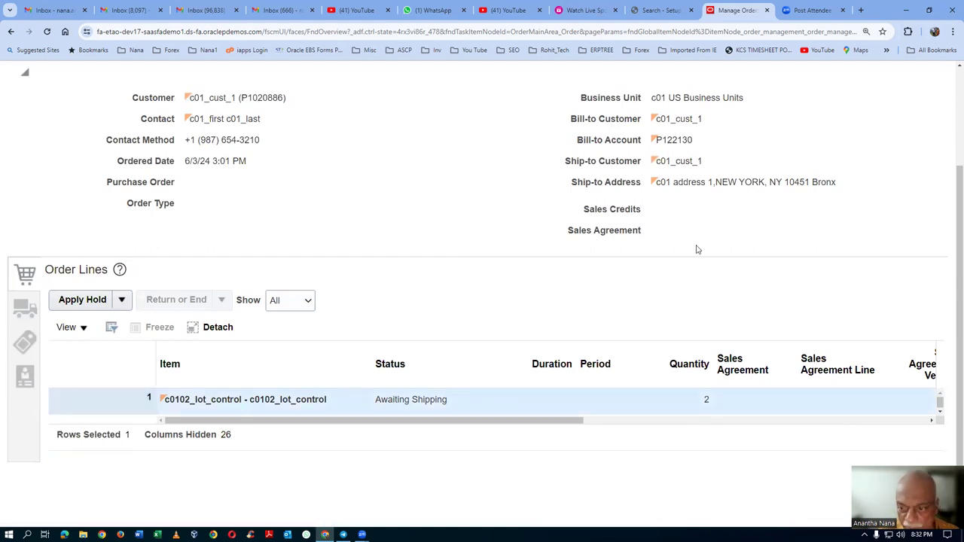
scroll(696, 248, "up", 2)
Switch the order back to the fulfillment view and select order line 1 for c0102_lot_control in the order lines
left_click(805, 133)
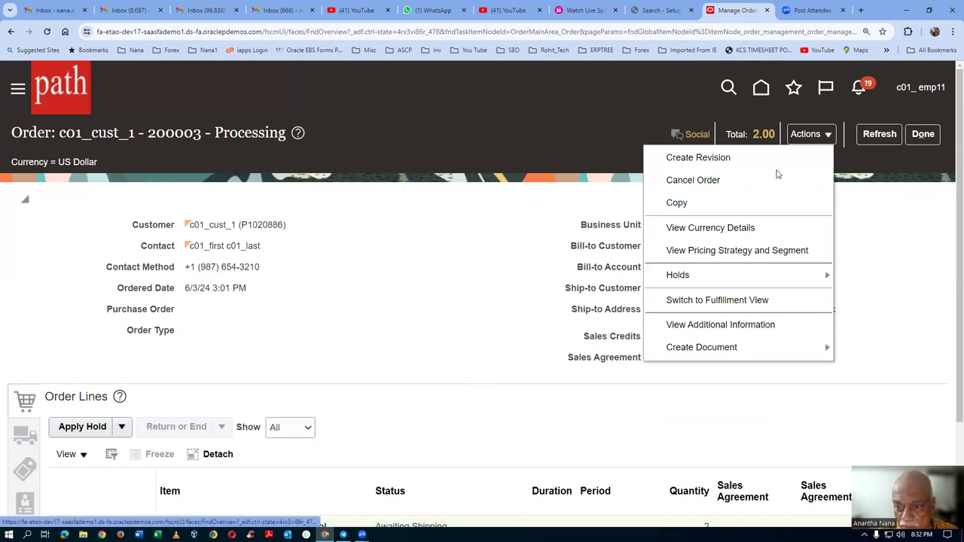
left_click(685, 300)
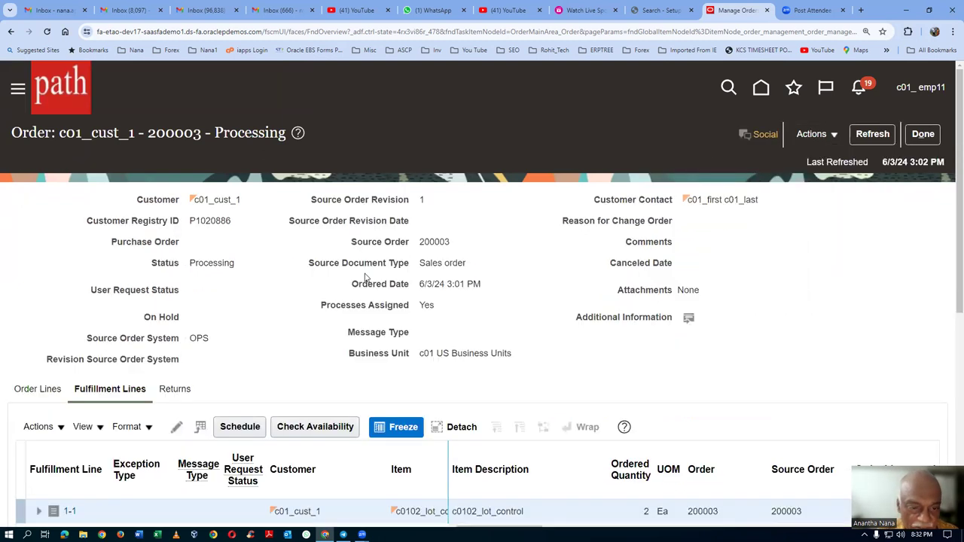
scroll(365, 279, "down", 3)
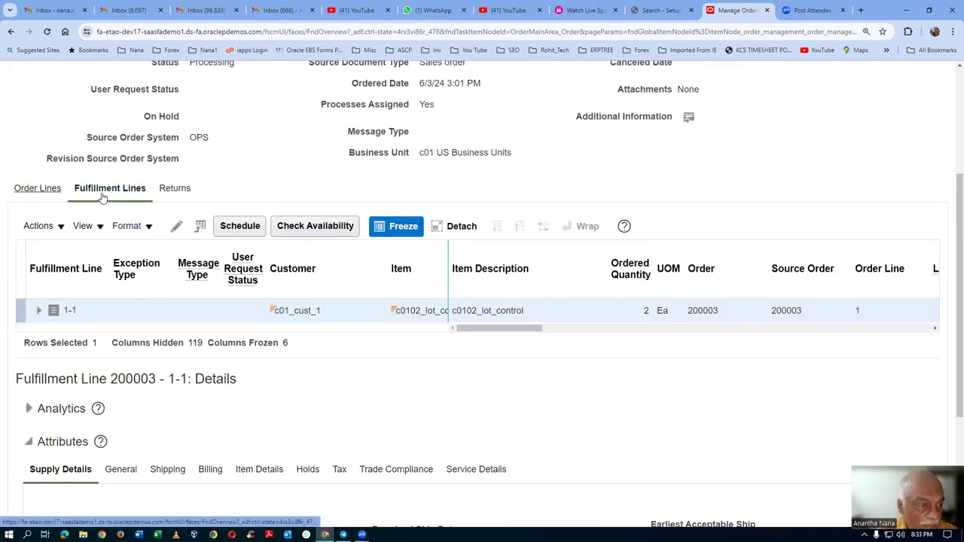
left_click(47, 193)
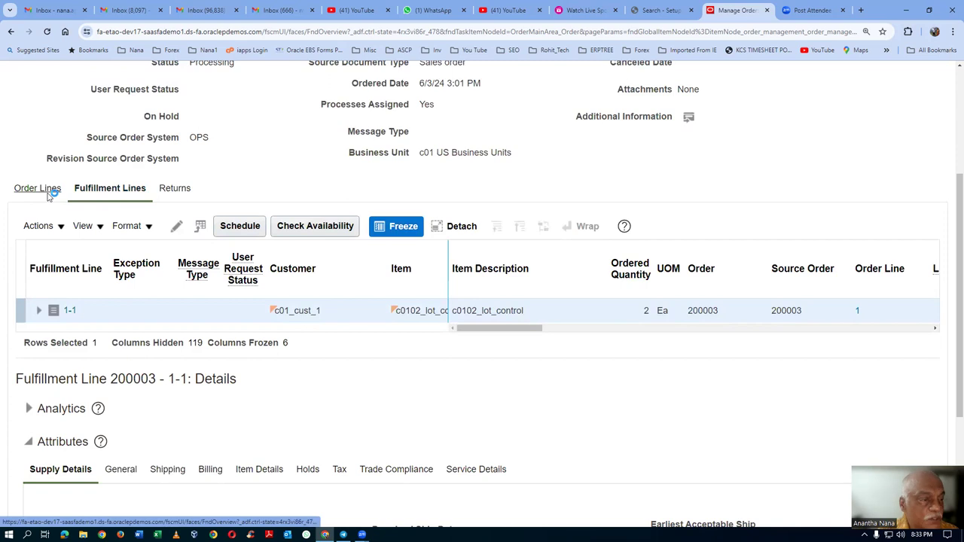
left_click(104, 290)
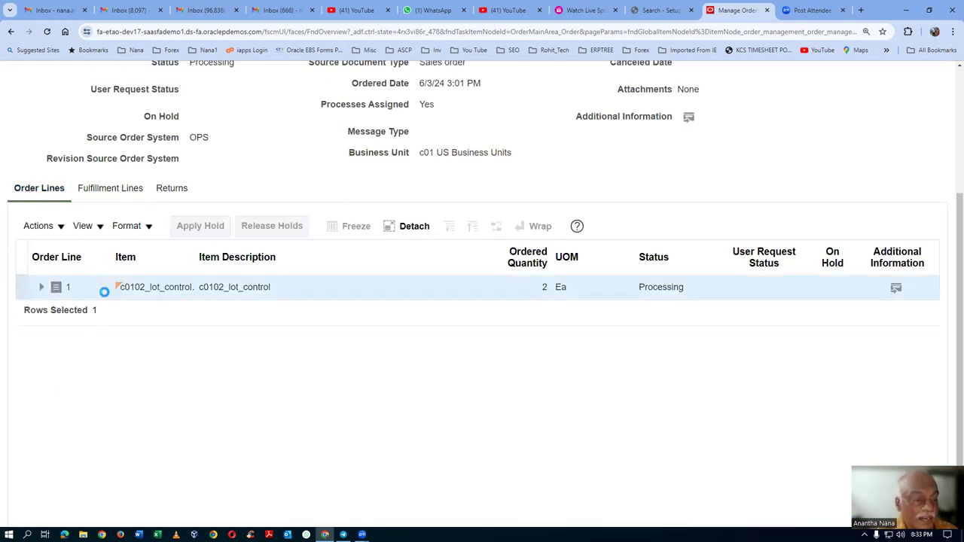
Start applying a hold to order line 1, search hold names for "c01" and choose c01 shipping hold
left_click(39, 226)
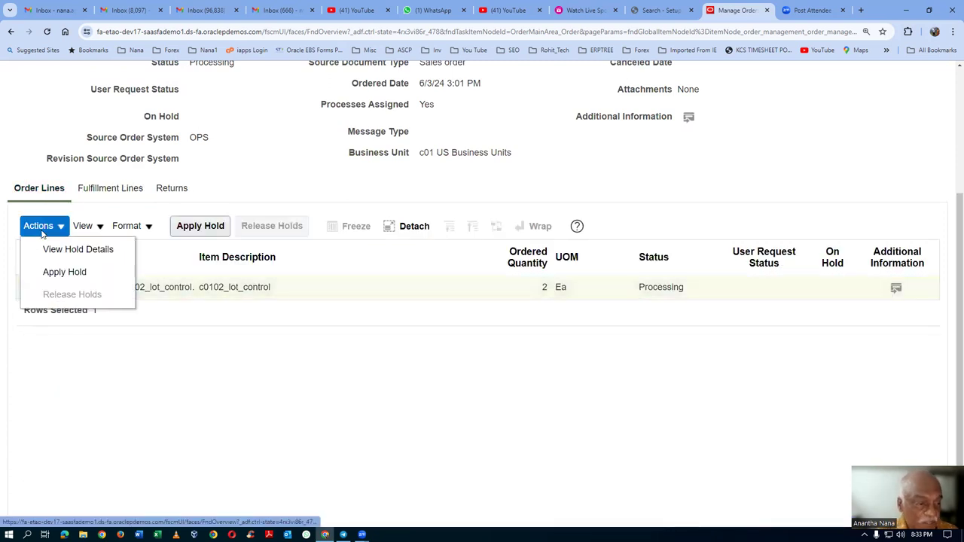
left_click(64, 272)
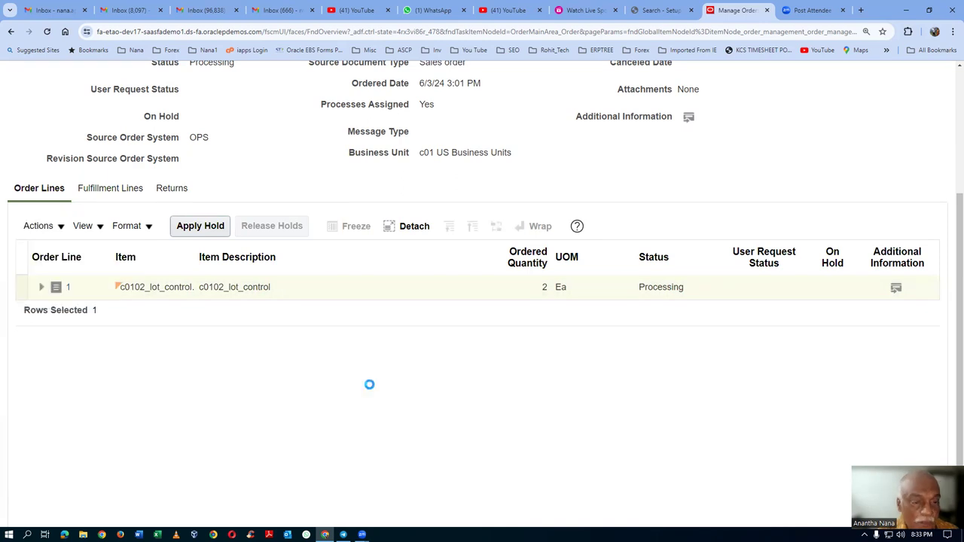
left_click(391, 345)
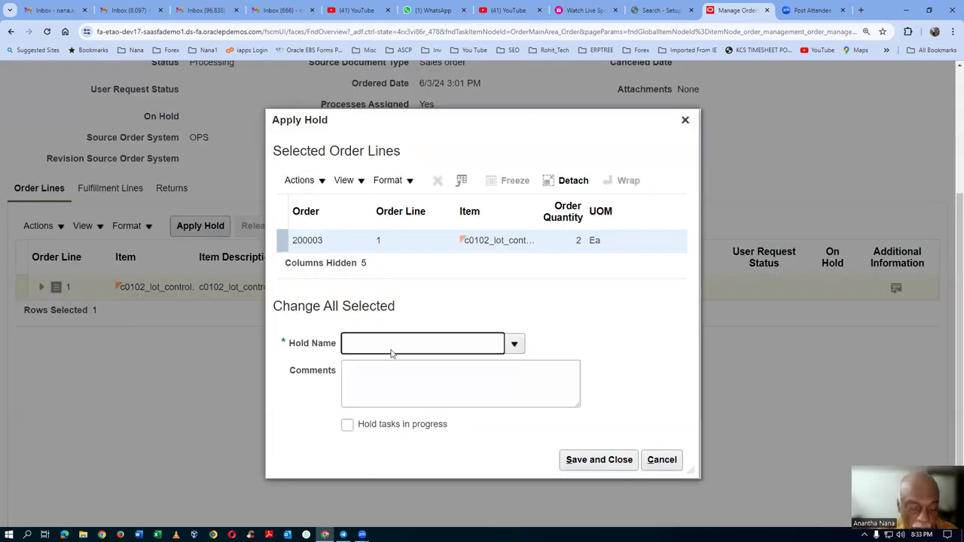
left_click(390, 348)
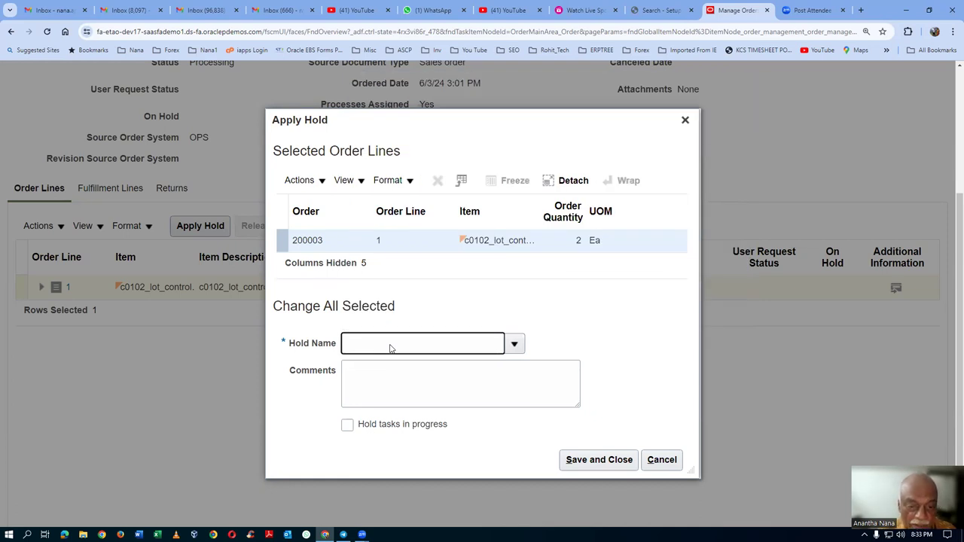
left_click(443, 343)
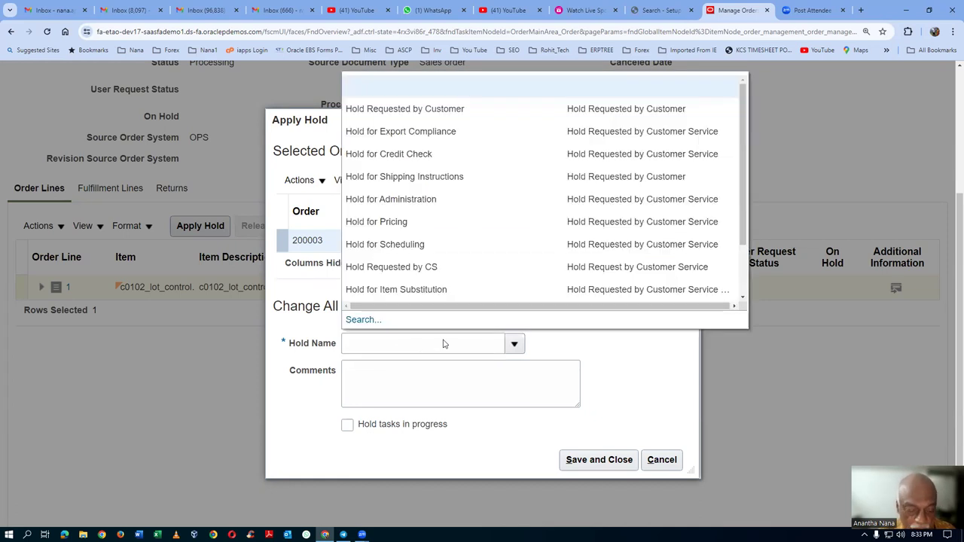
left_click(349, 324)
left_click(435, 263)
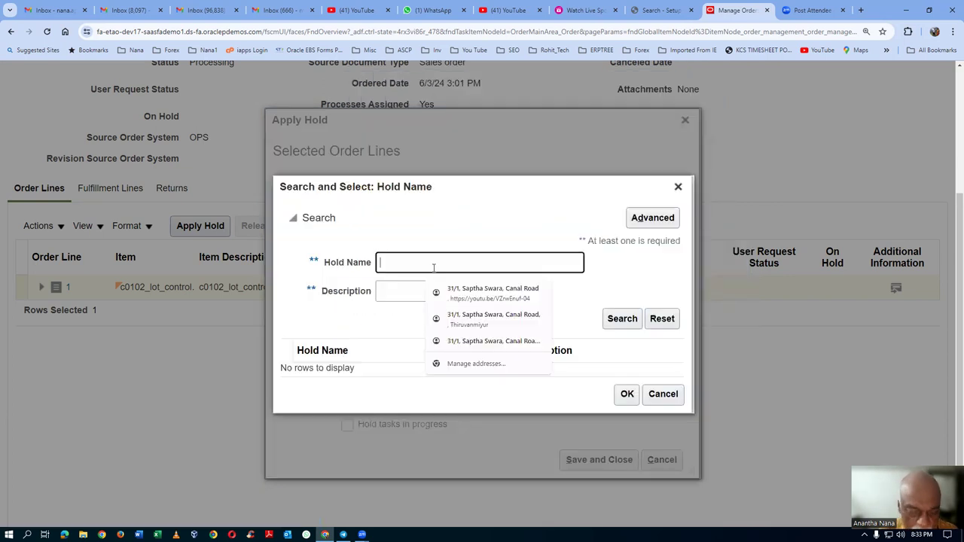
type("c01")
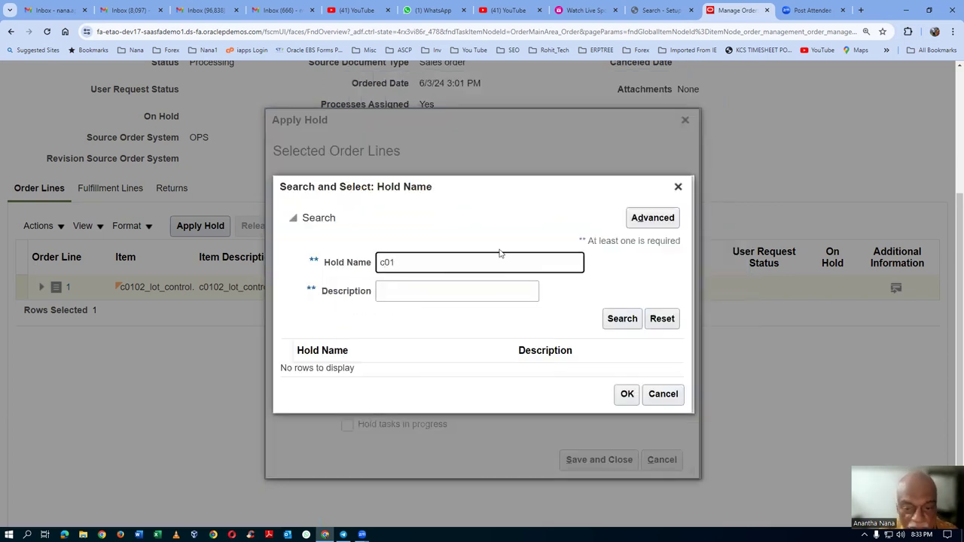
left_click(635, 321)
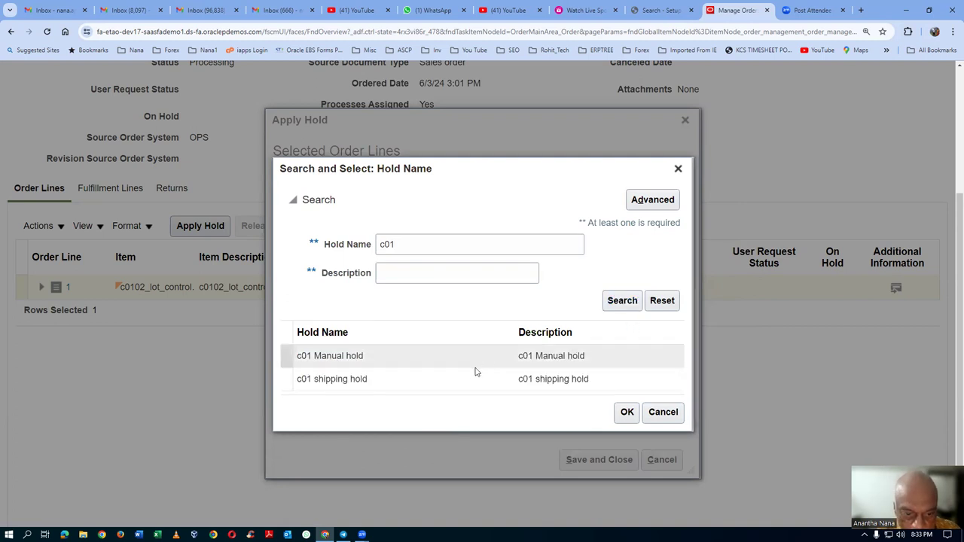
left_click(449, 382)
left_click(627, 412)
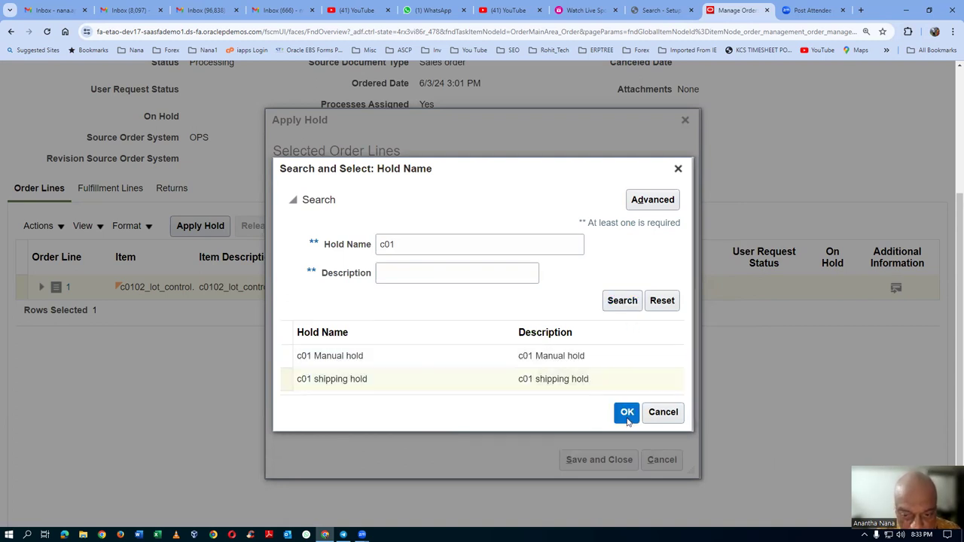
Enter the hold comment "xcfbhxfgb", save the hold on order line 1 and dismiss the confirmation
left_click(393, 396)
type("xcfbhxfgb")
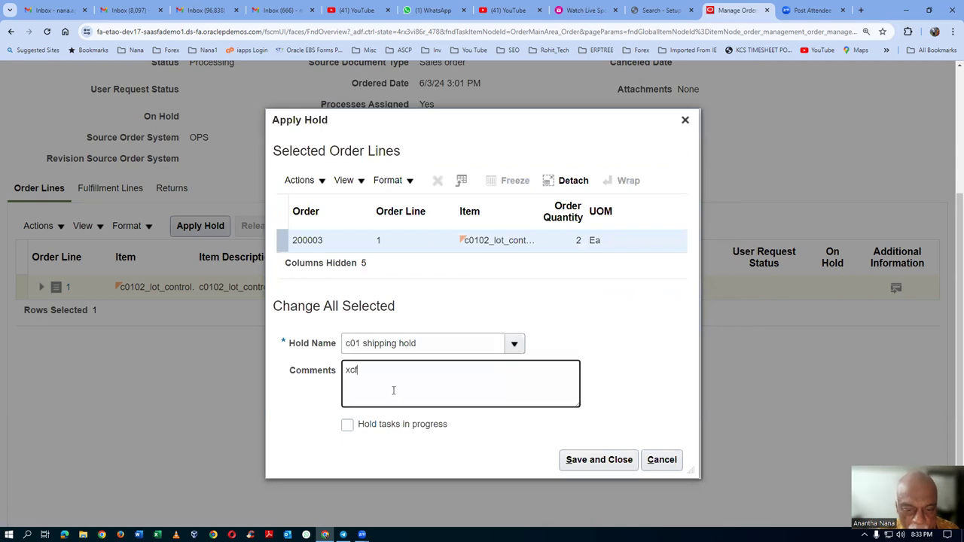
left_click(601, 461)
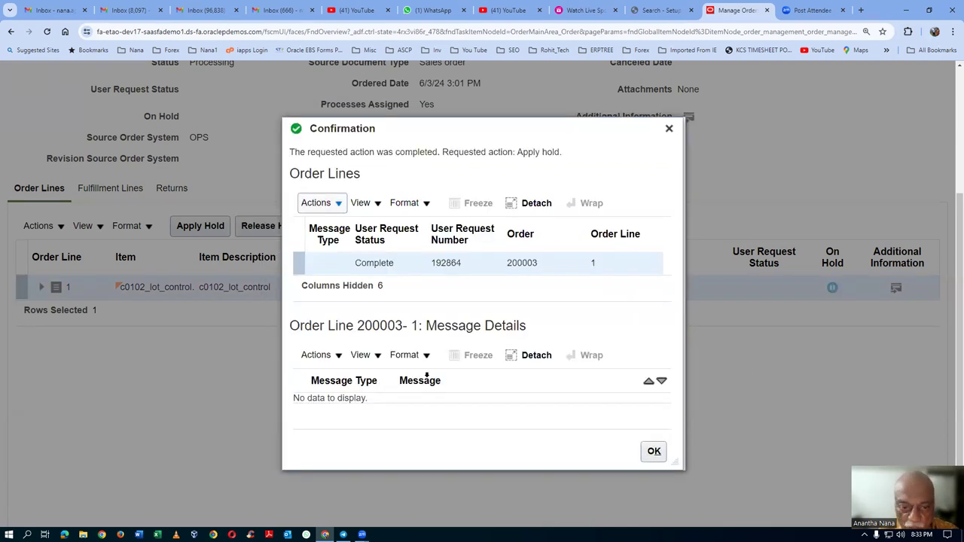
left_click(649, 450)
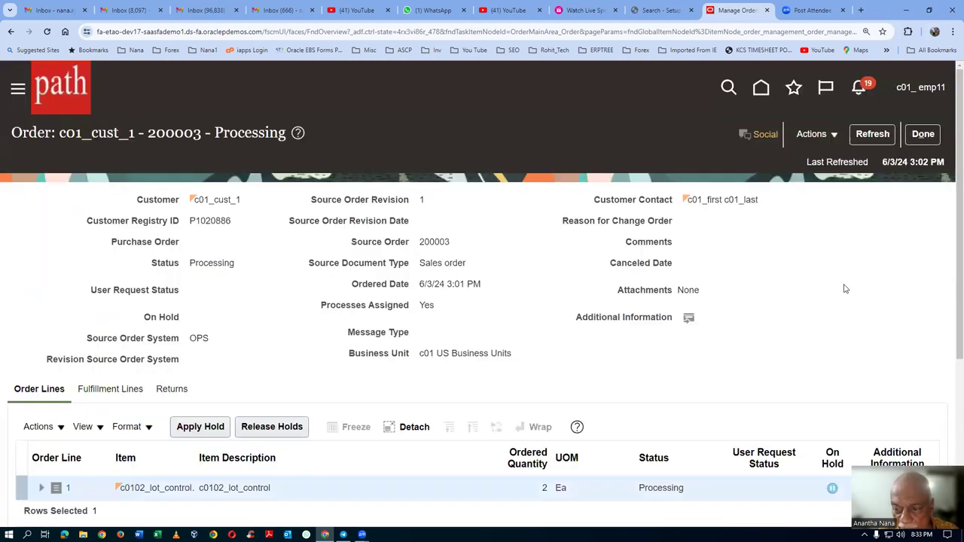
Start releasing the c01 shipping hold on order line 1 with the release reason Released from Scheduling Hold
scroll(847, 301, "down", 3)
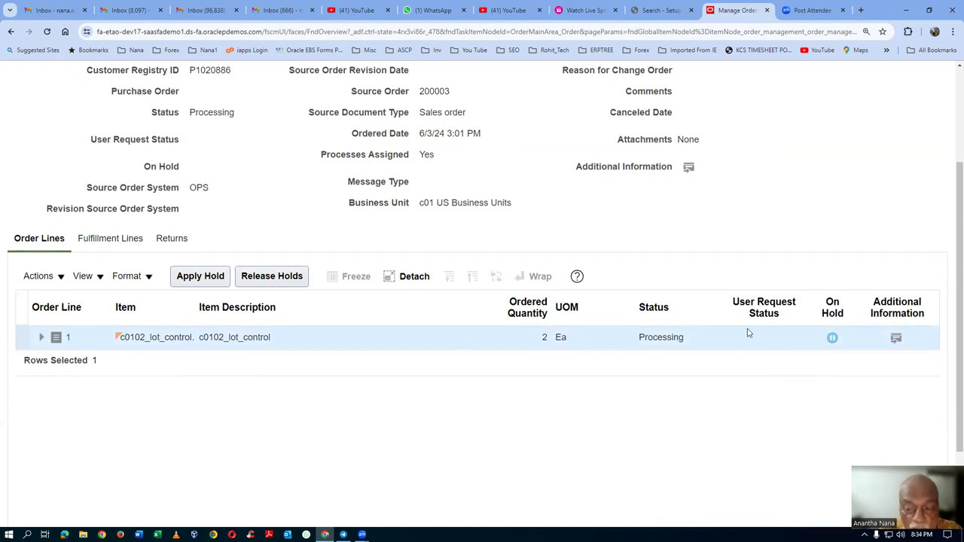
left_click(30, 279)
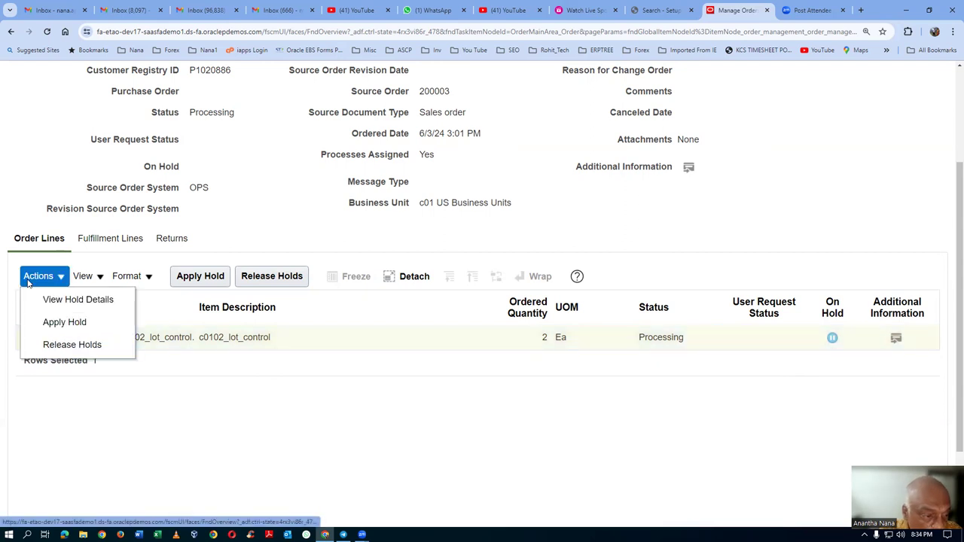
left_click(47, 346)
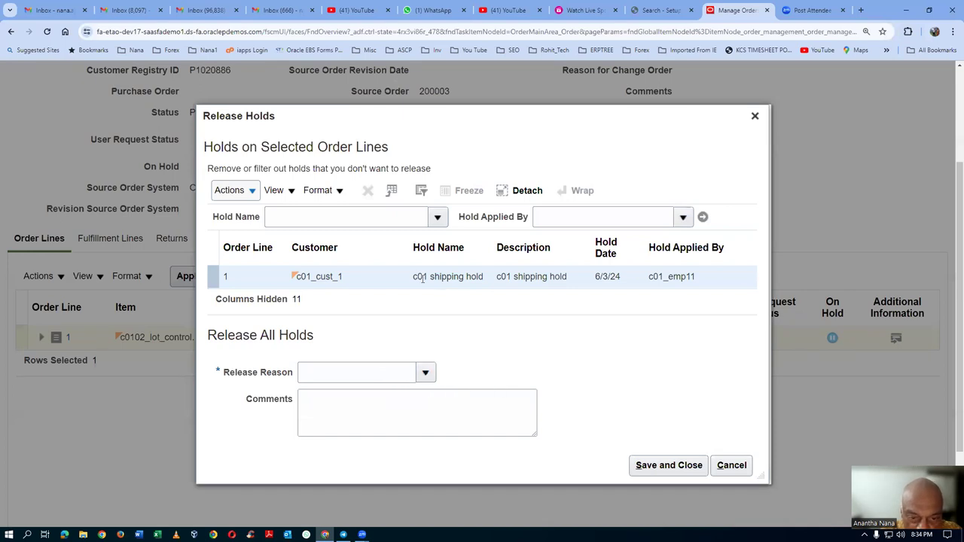
left_click_drag(423, 278, 472, 278)
left_click(426, 372)
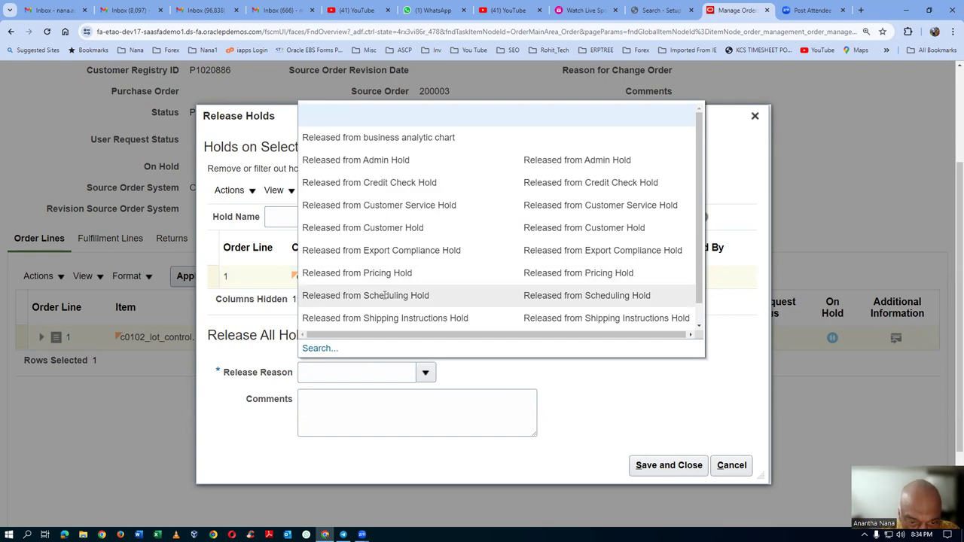
left_click(385, 296)
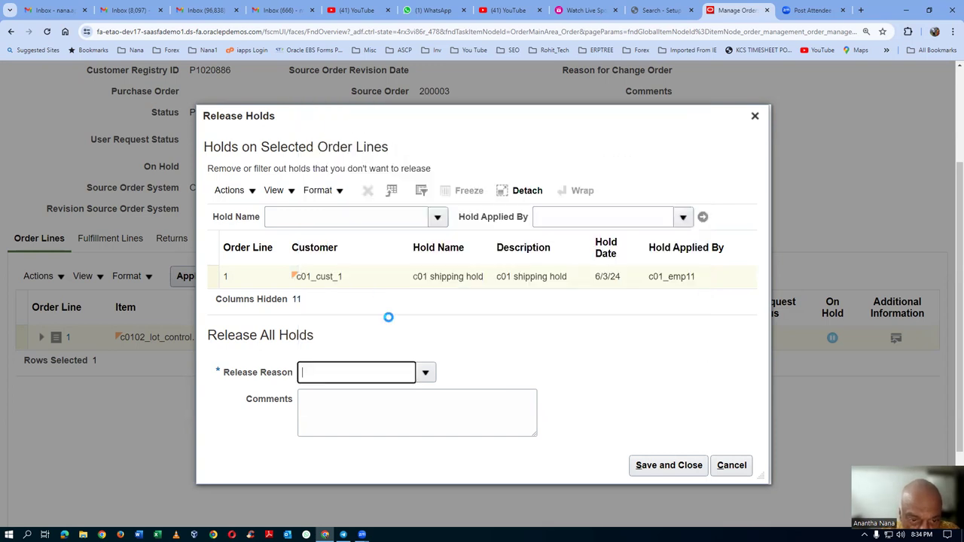
Enter the release comment "sdfhdfgng", save the hold release for order line 1 and dismiss the confirmation
left_click(348, 417)
type("sdfhdfgng")
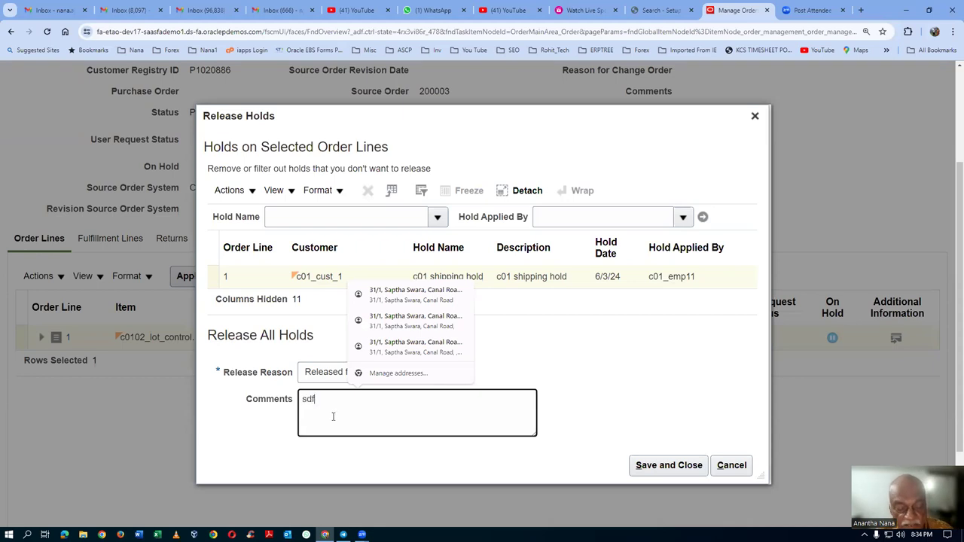
left_click(680, 463)
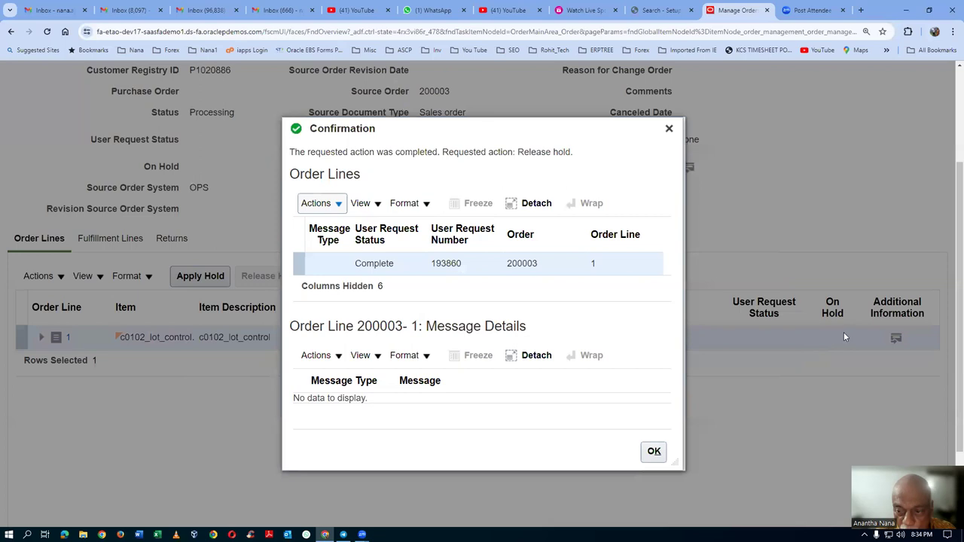
left_click(654, 451)
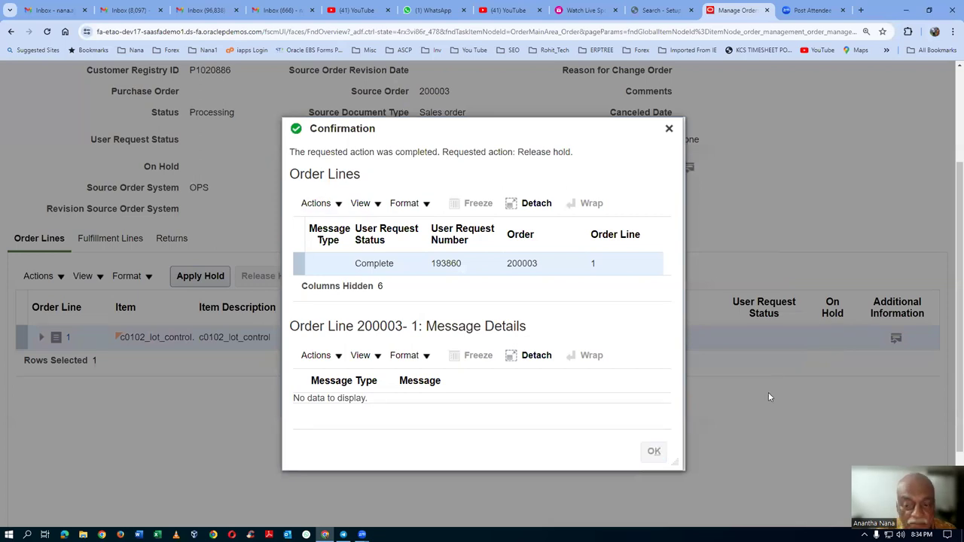
scroll(764, 386, "down", 3)
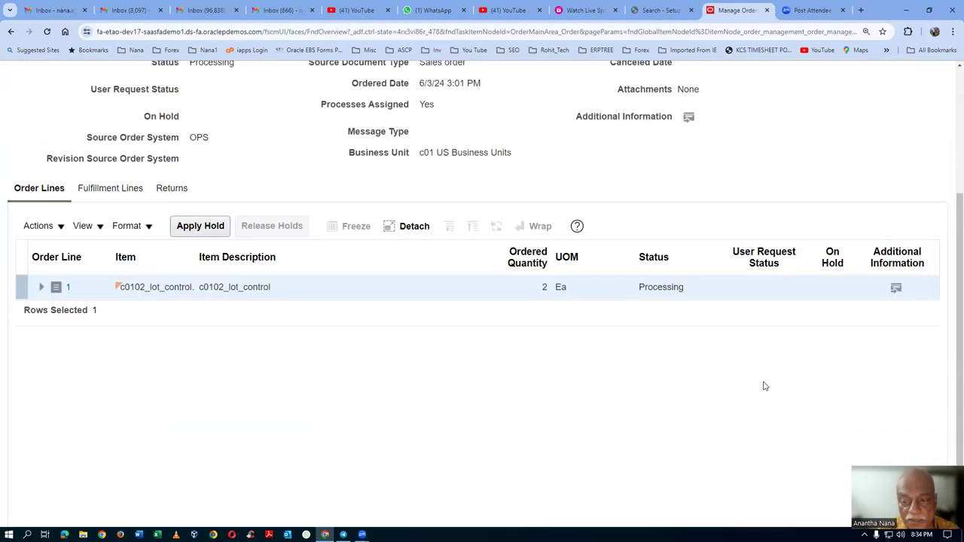